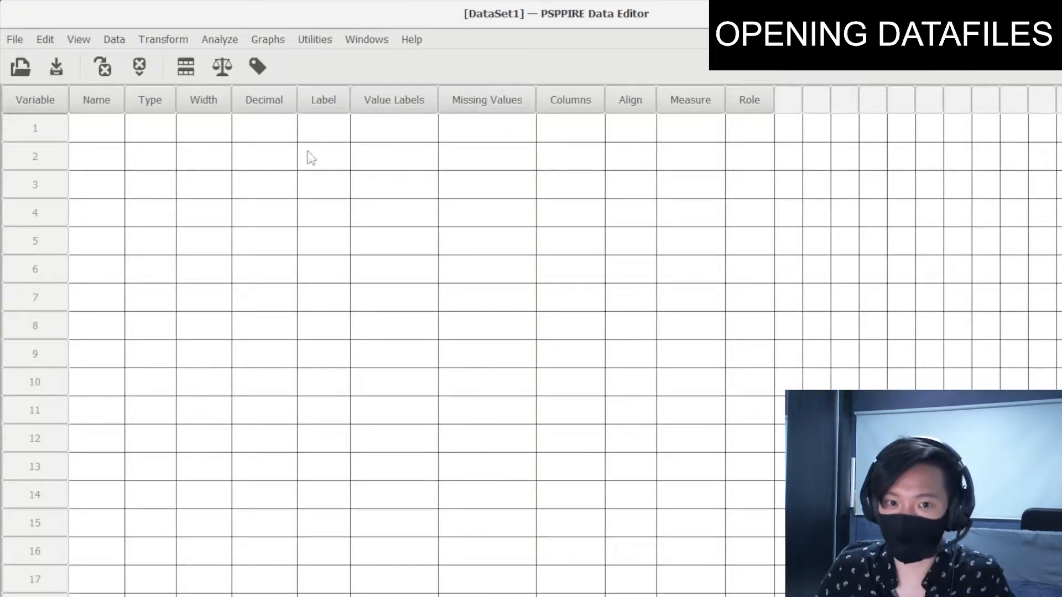
Open the data file GSS2018.sav with automatically detected character encoding
left_click(17, 39)
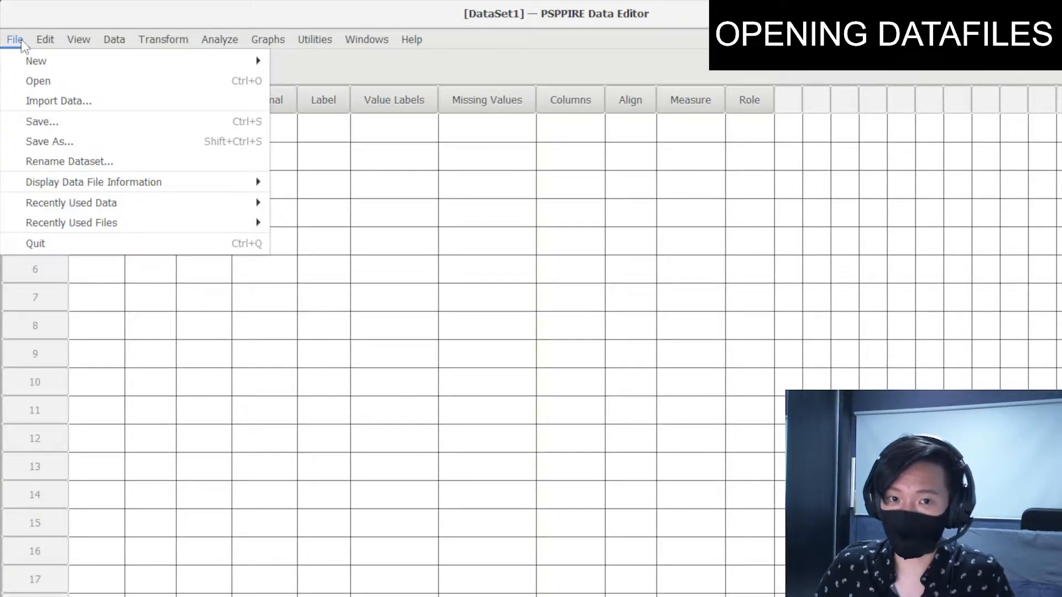
left_click(31, 83)
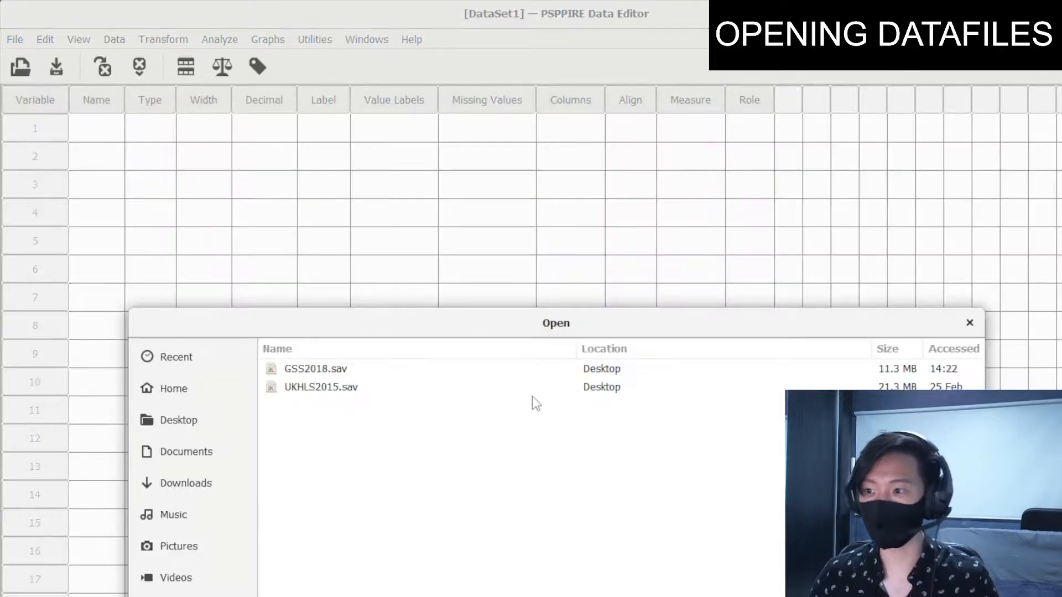
left_click_drag(515, 331, 422, 88)
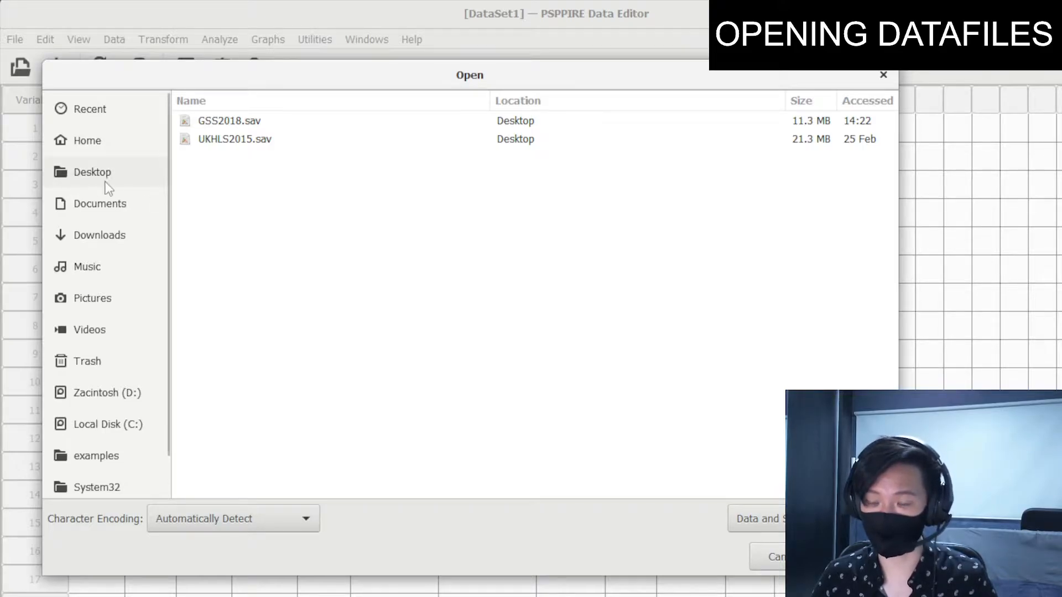
left_click(231, 123)
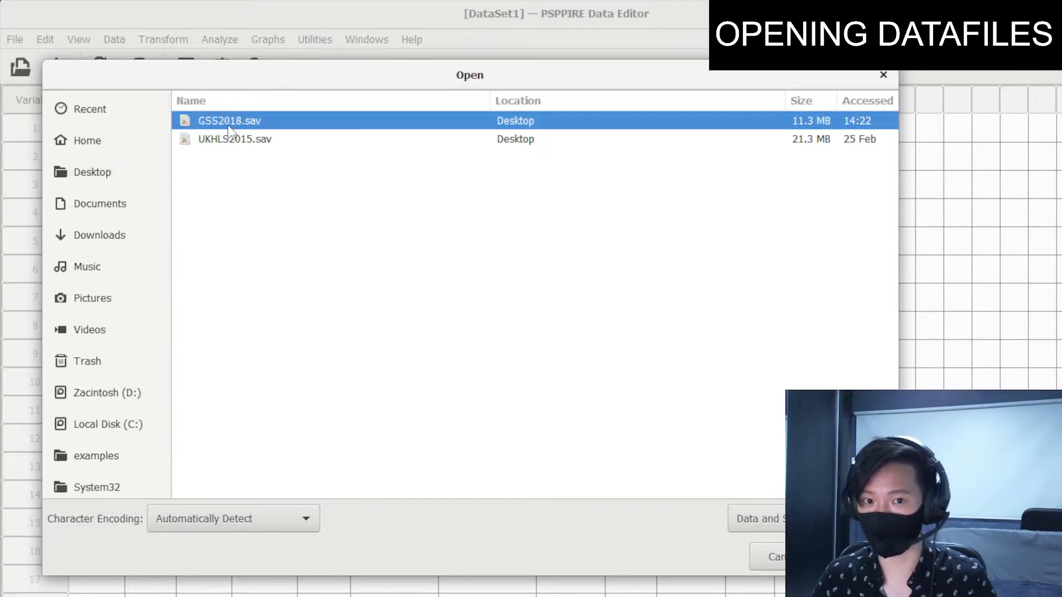
left_click(859, 557)
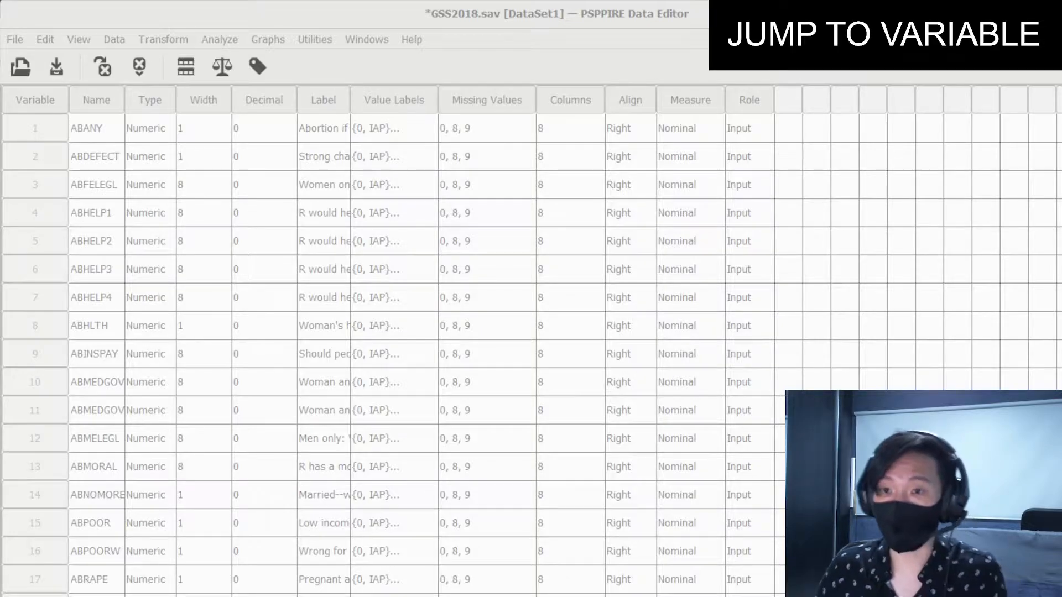
left_click(273, 6)
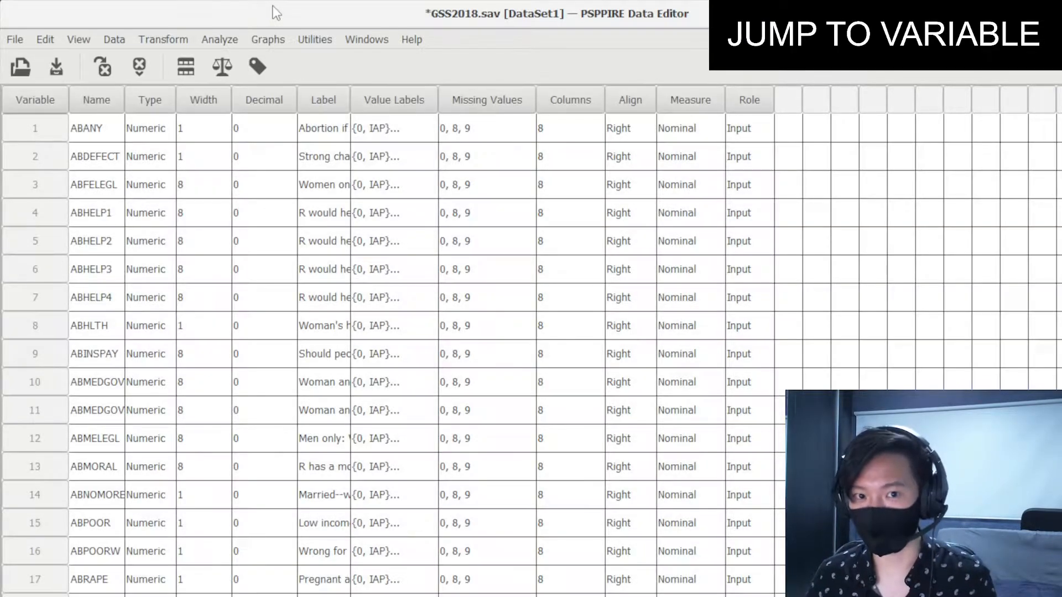
Widen the Label column in the variable list and compare the ABANY variable's name with its label text
left_click(108, 104)
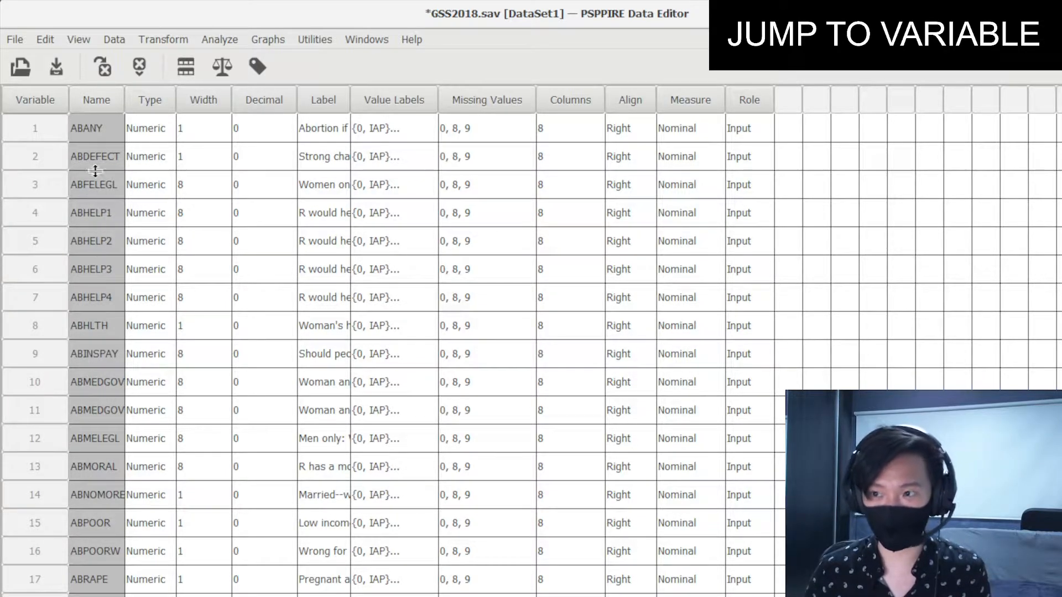
left_click(92, 129)
left_click(97, 158)
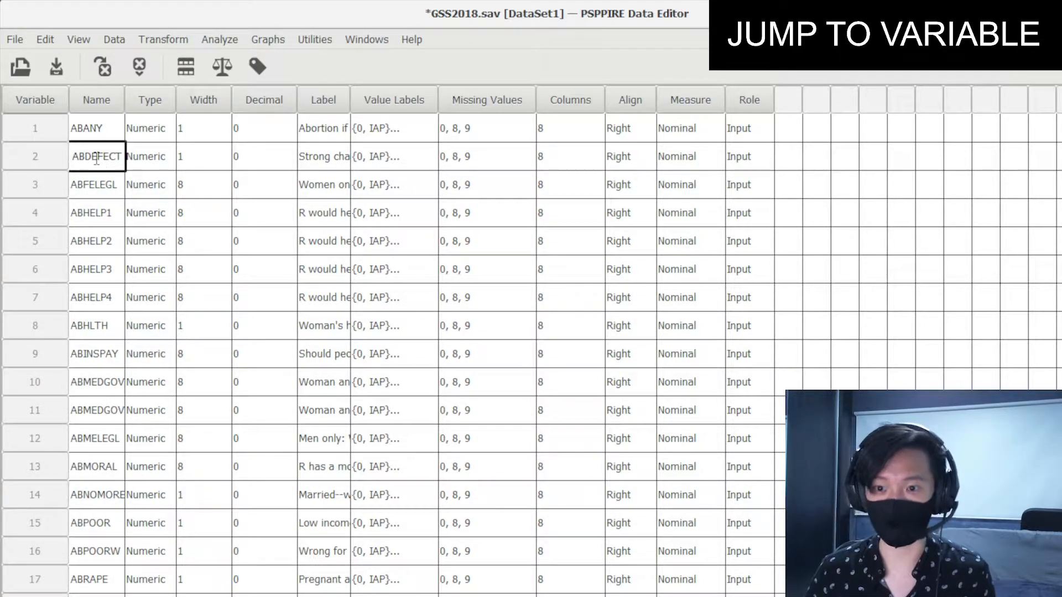
left_click_drag(351, 100, 497, 101)
left_click(375, 126)
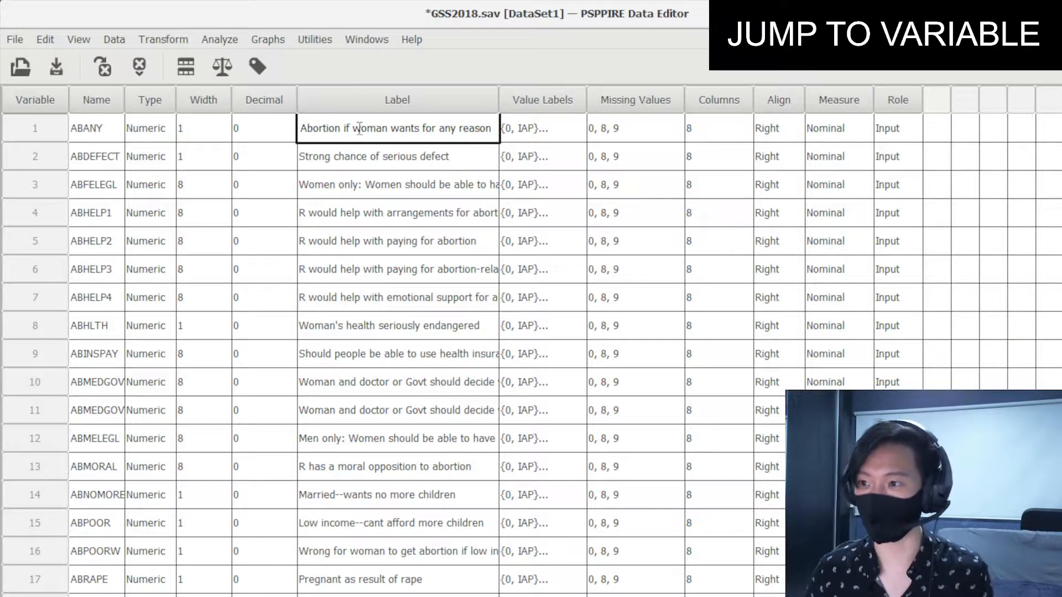
left_click(306, 130)
left_click_drag(307, 130, 493, 131)
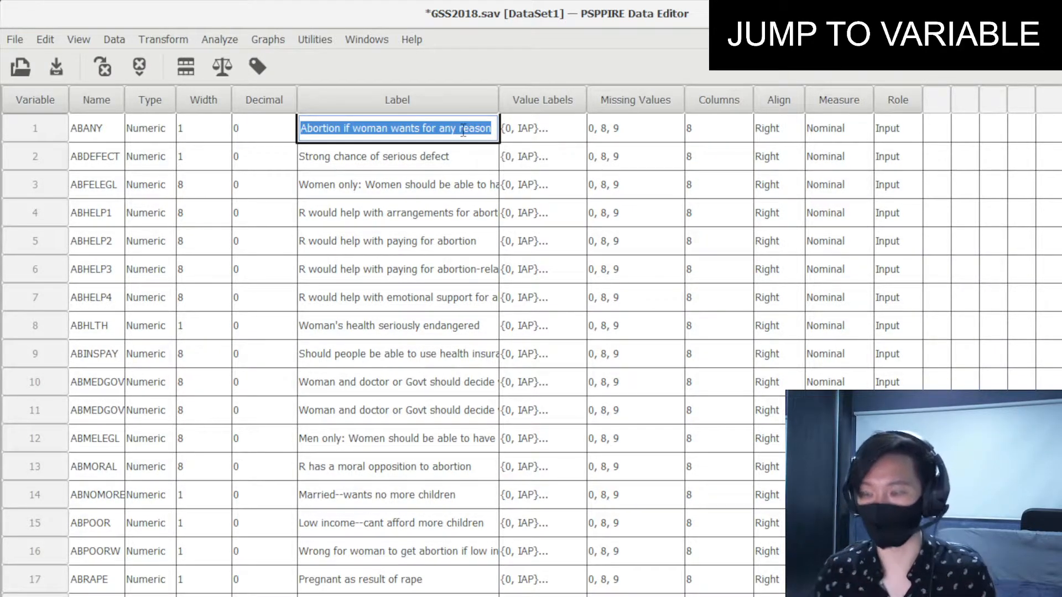
left_click(102, 129)
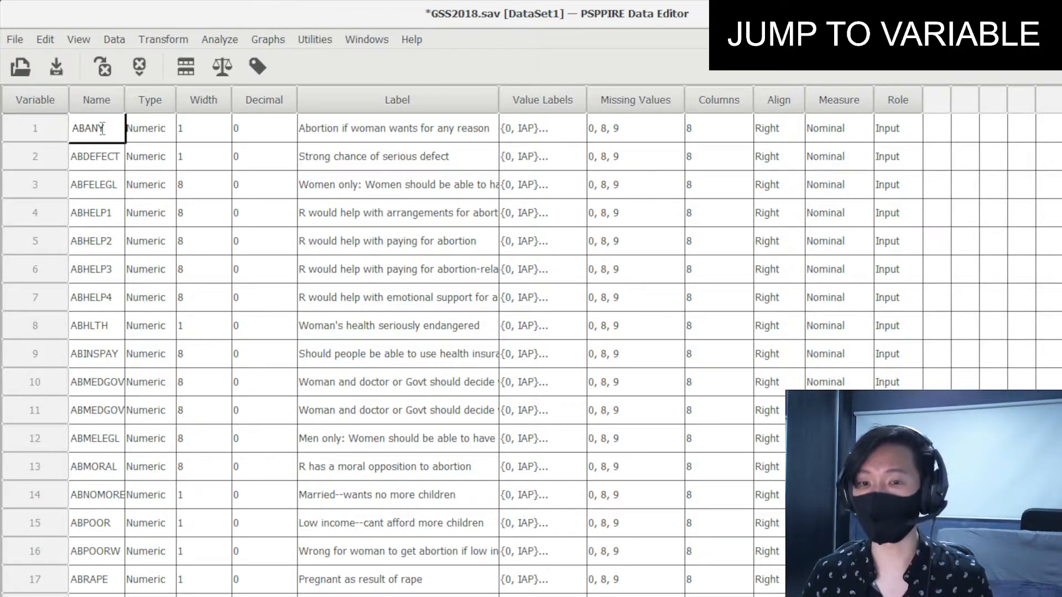
left_click(106, 74)
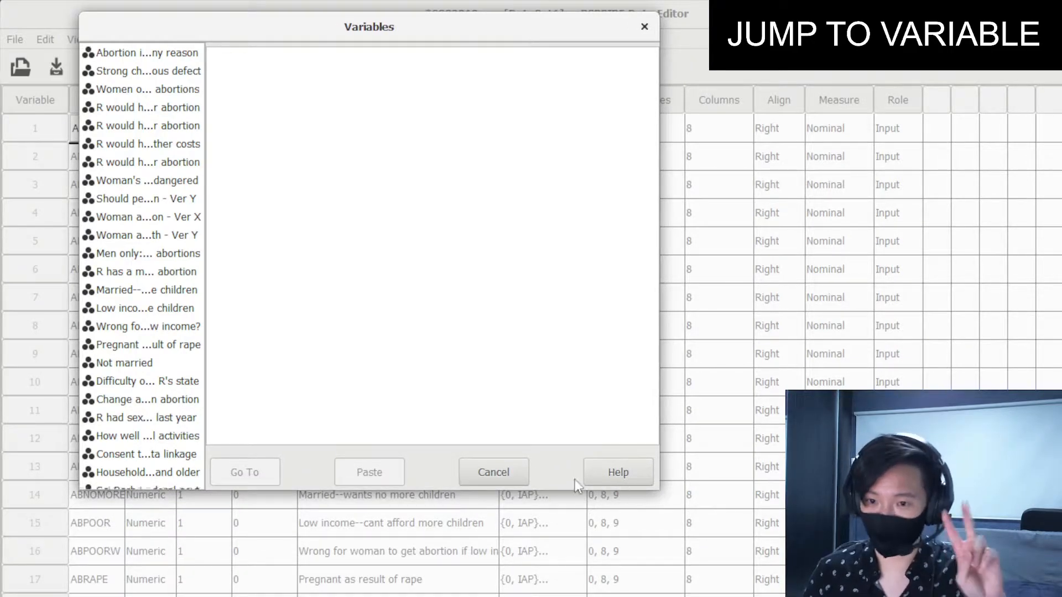
mouse_move(367, 33)
left_mouse_down()
mouse_move(377, 45)
mouse_move(371, 34)
left_mouse_up()
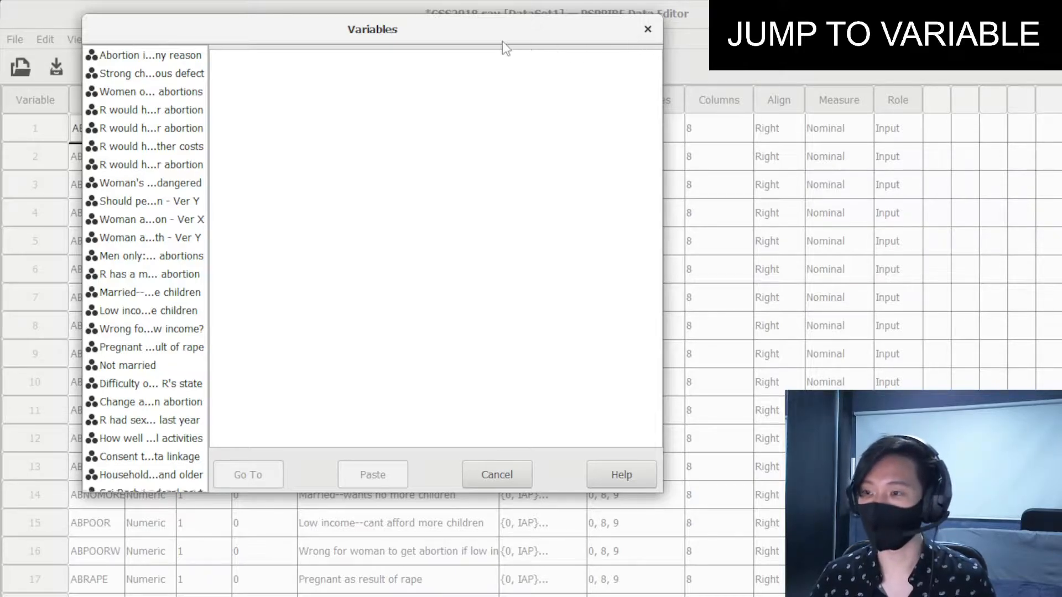
left_click_drag(502, 41, 505, 120)
left_click(651, 109)
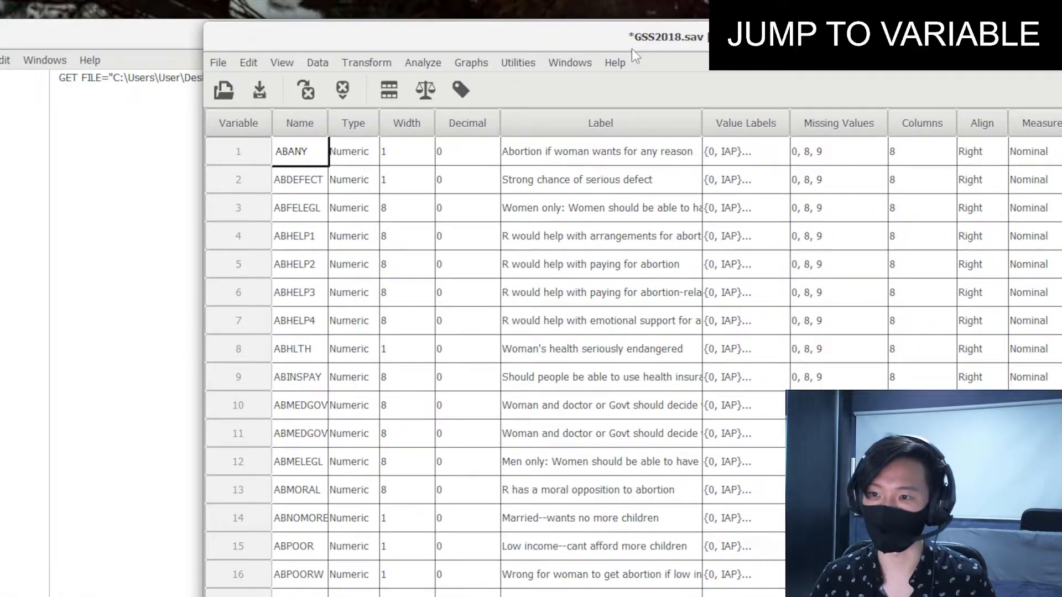
left_click(126, 37)
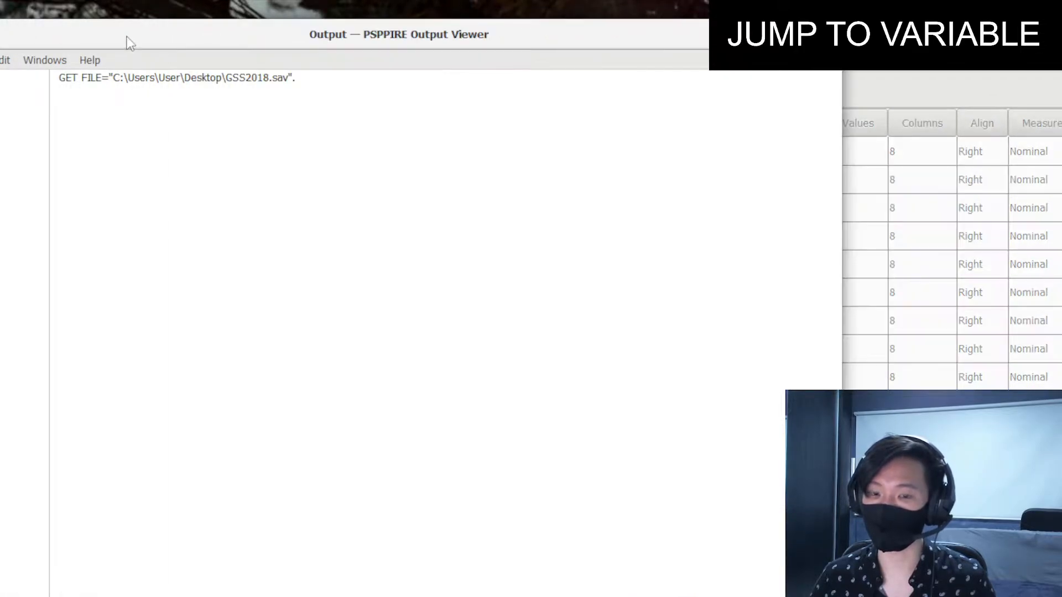
left_click_drag(914, 45, 672, 20)
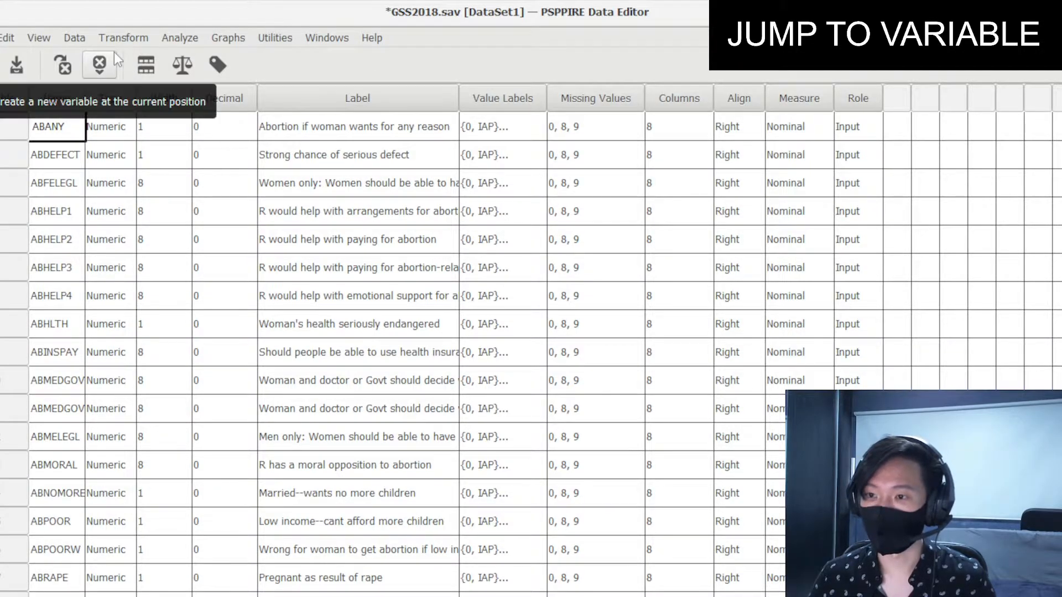
Open the jump-to-variable dialog and list the variables by name by turning off Prefer variable labels
left_click(65, 71)
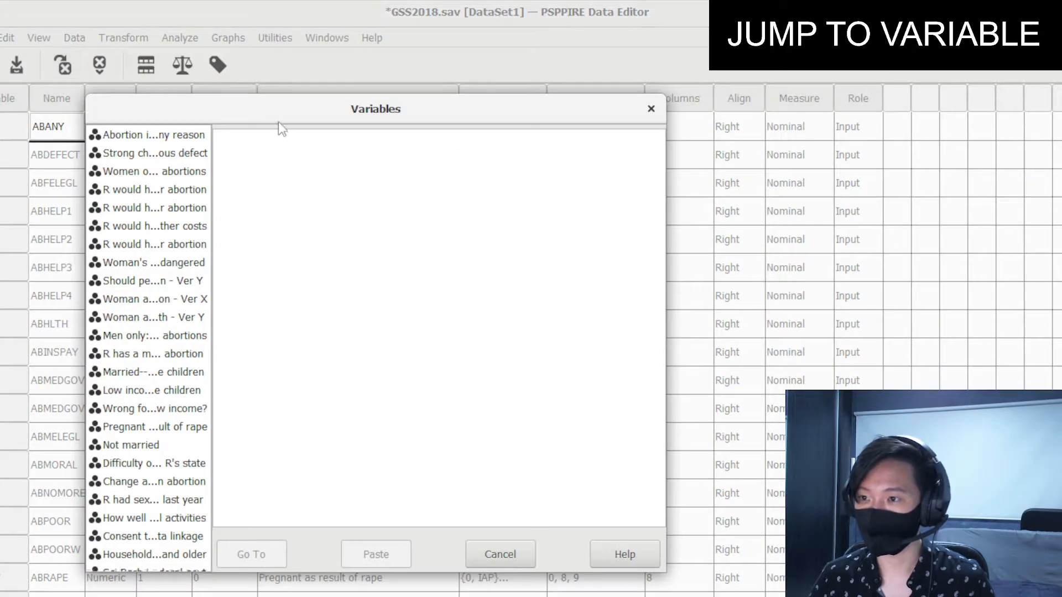
left_click_drag(277, 122, 280, 68)
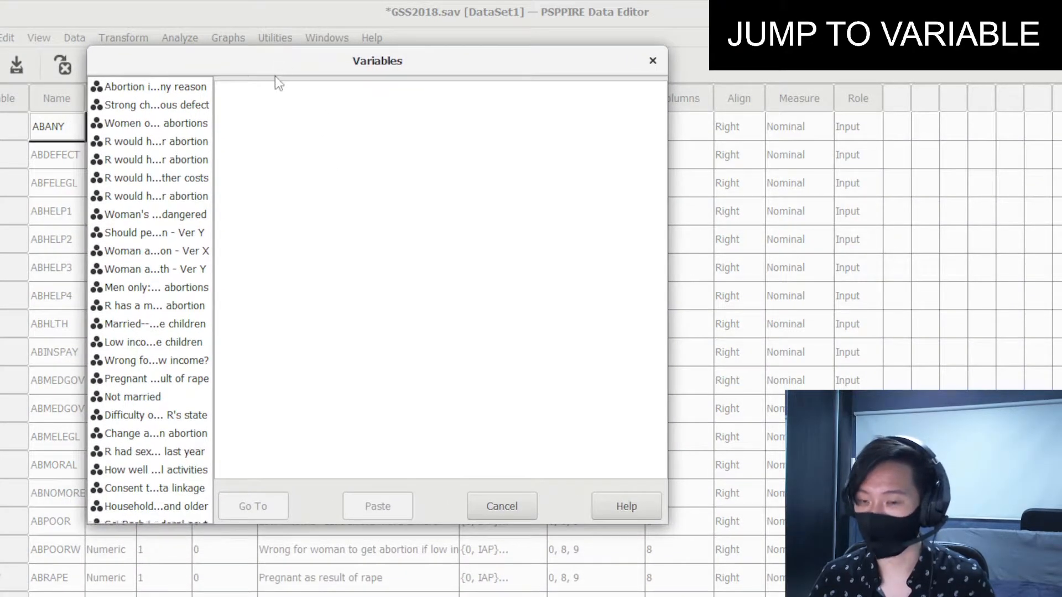
right_click(159, 118)
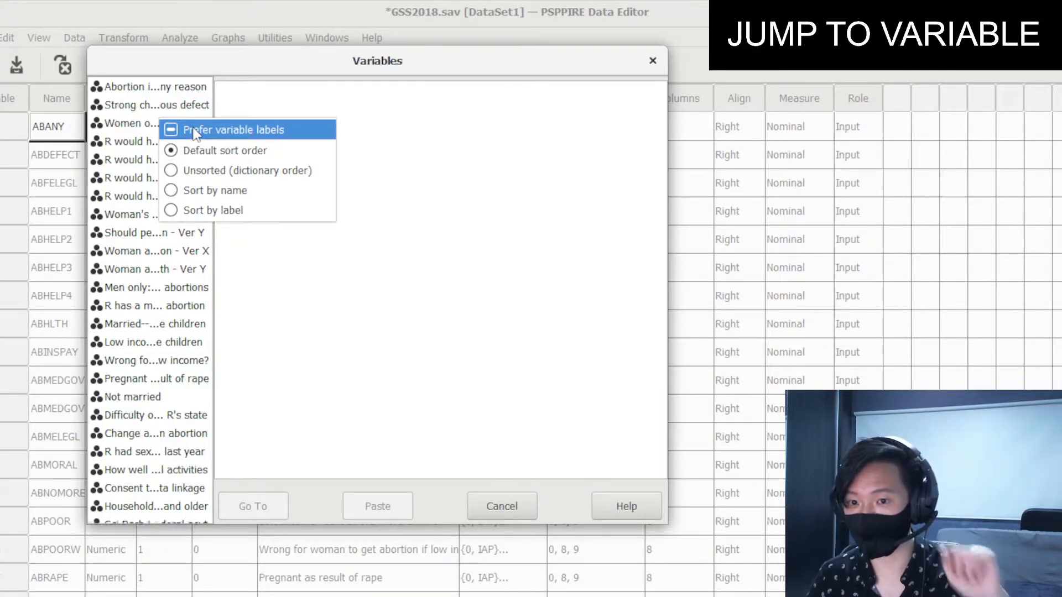
left_click(195, 131)
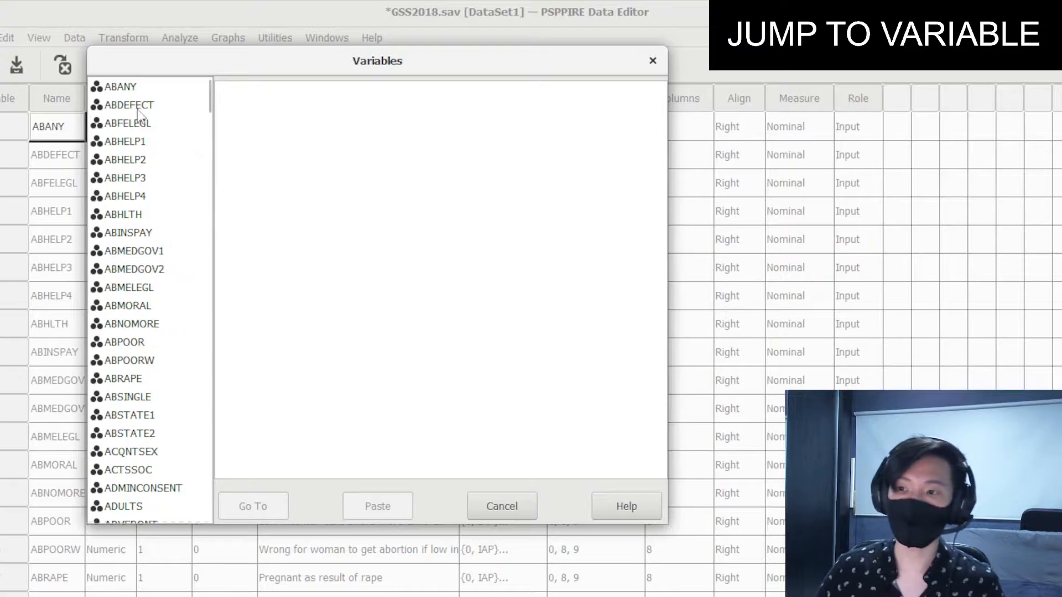
View the details of ABHELP1, search for the variable SEX, jump to it and select its row
left_click(138, 143)
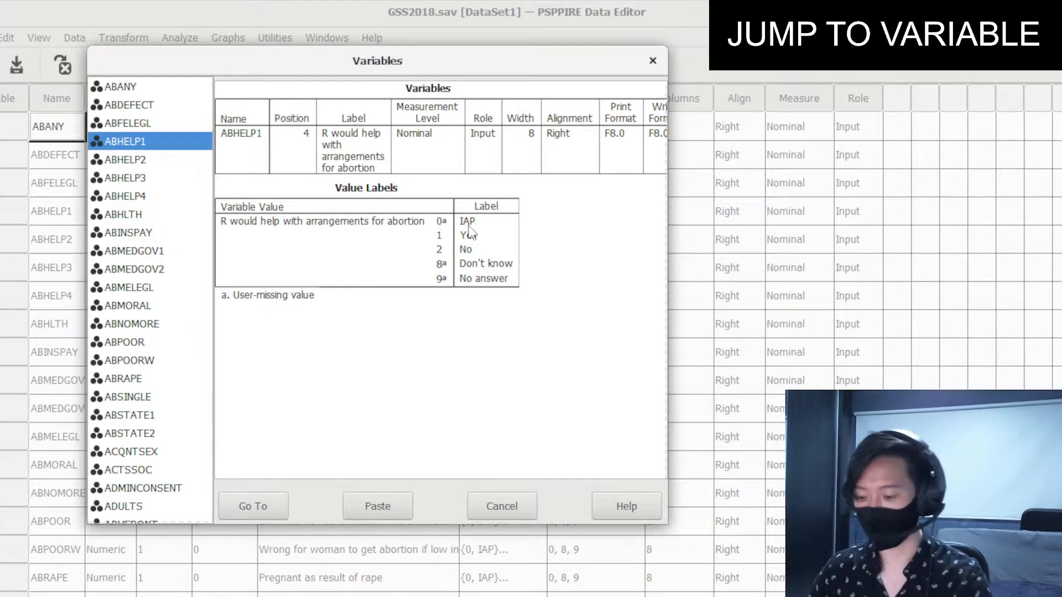
type("sex")
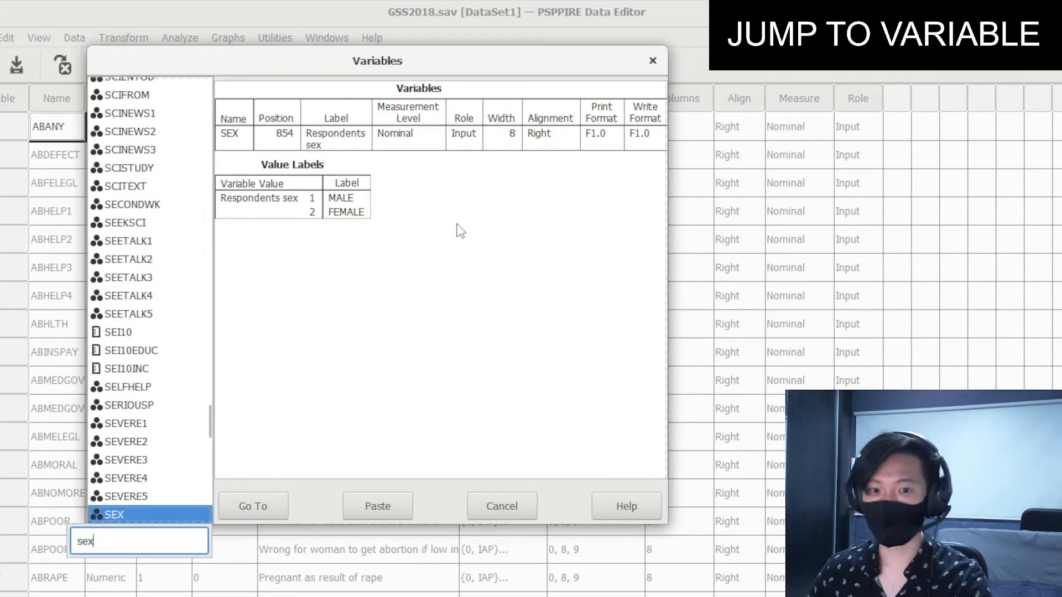
left_click(120, 513)
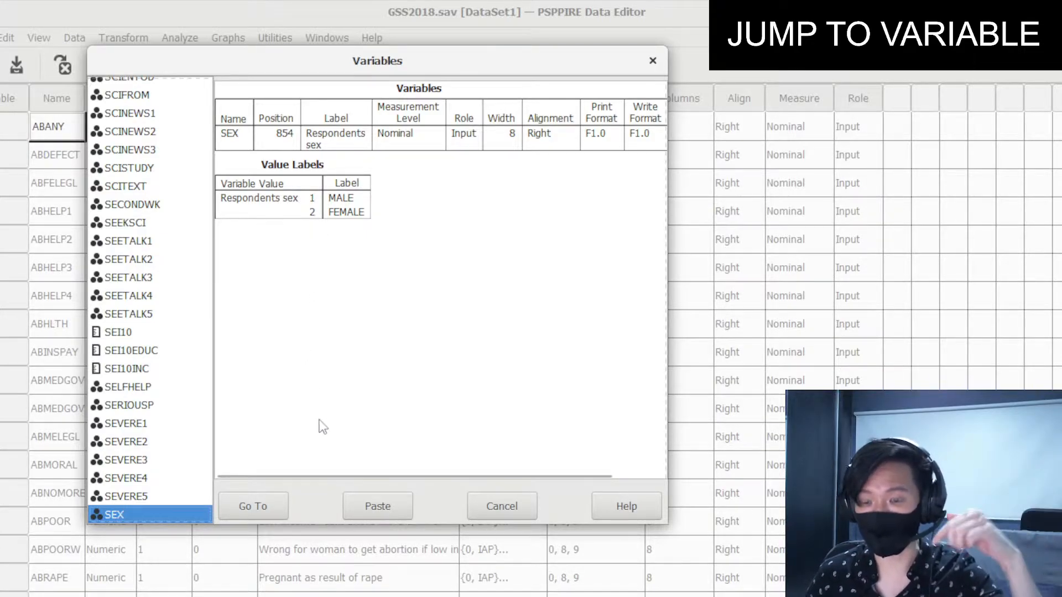
left_click(270, 505)
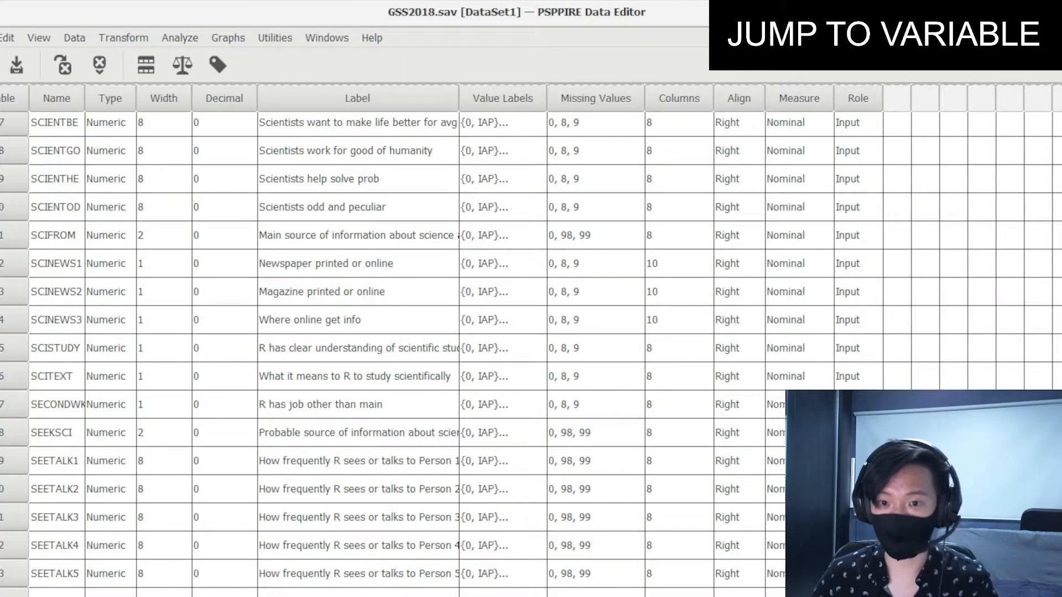
scroll(442, 354, "down", 1)
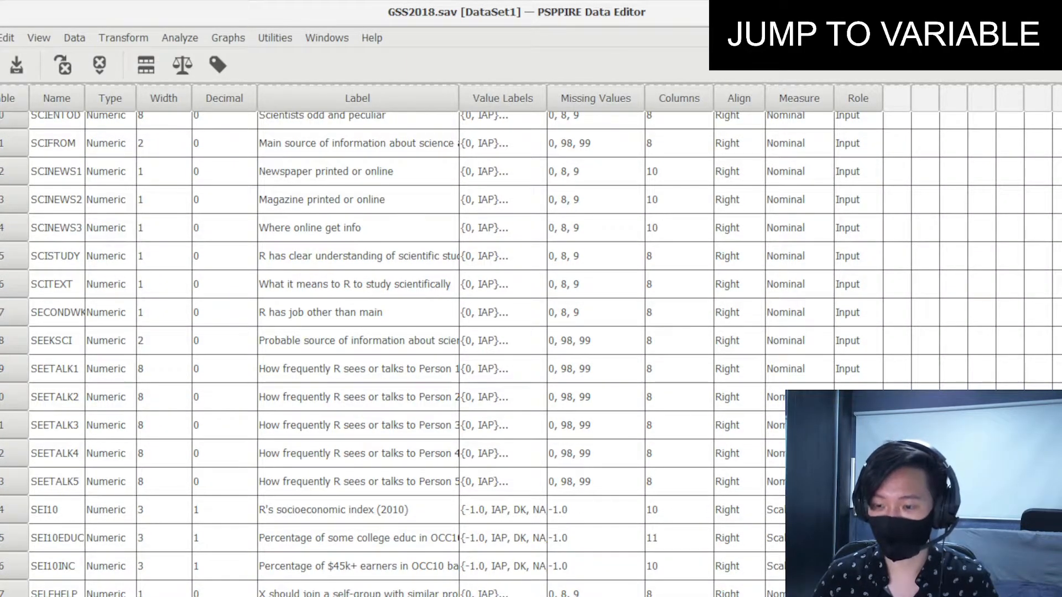
scroll(122, 479, "down", 6)
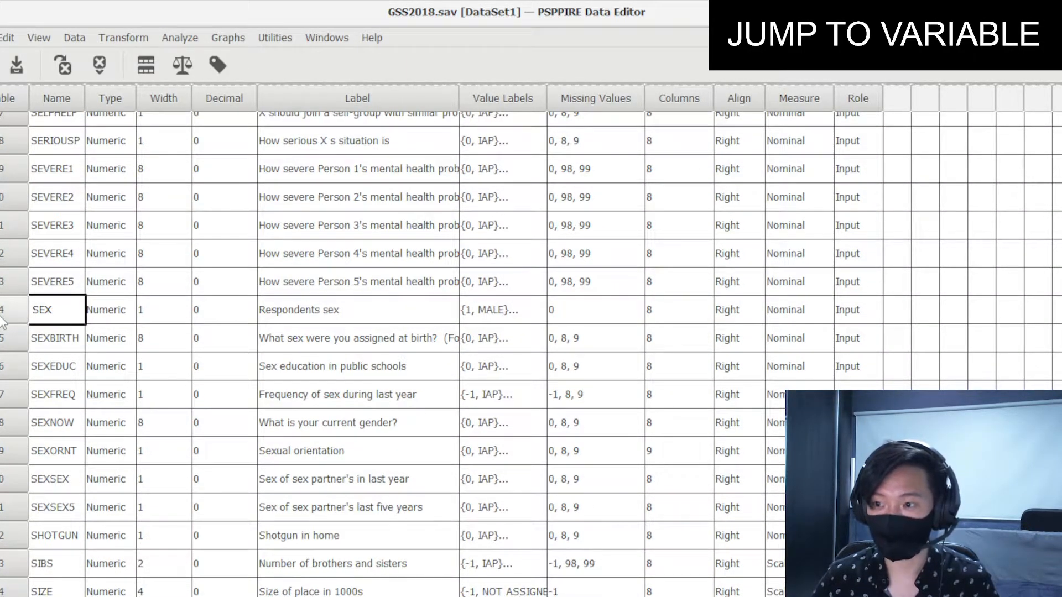
left_click(3, 319)
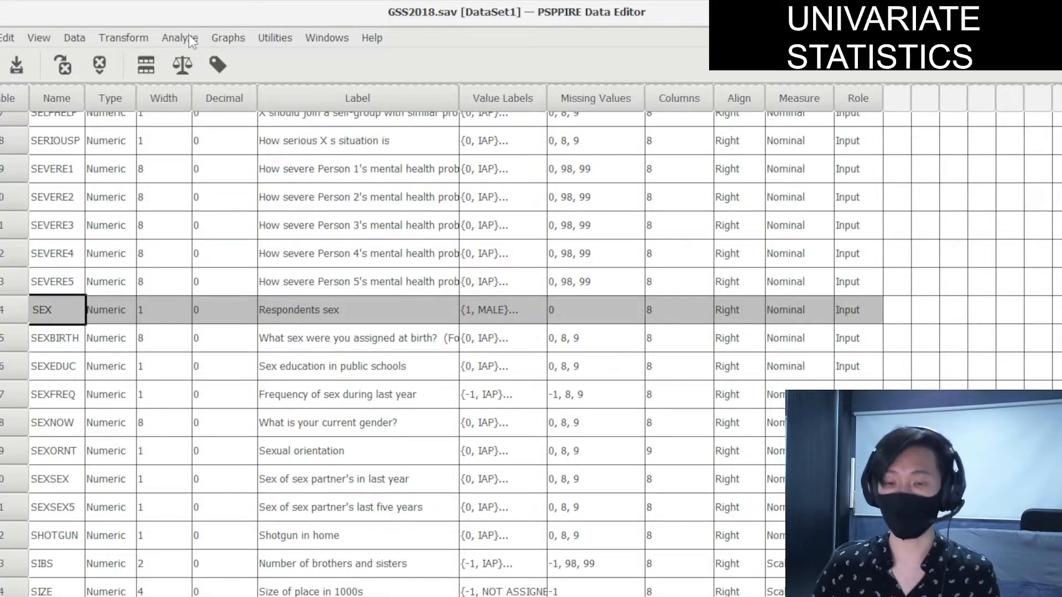
Start a Frequencies analysis under descriptive statistics and list its source variables by name instead of label
left_click(188, 38)
mouse_move(185, 56)
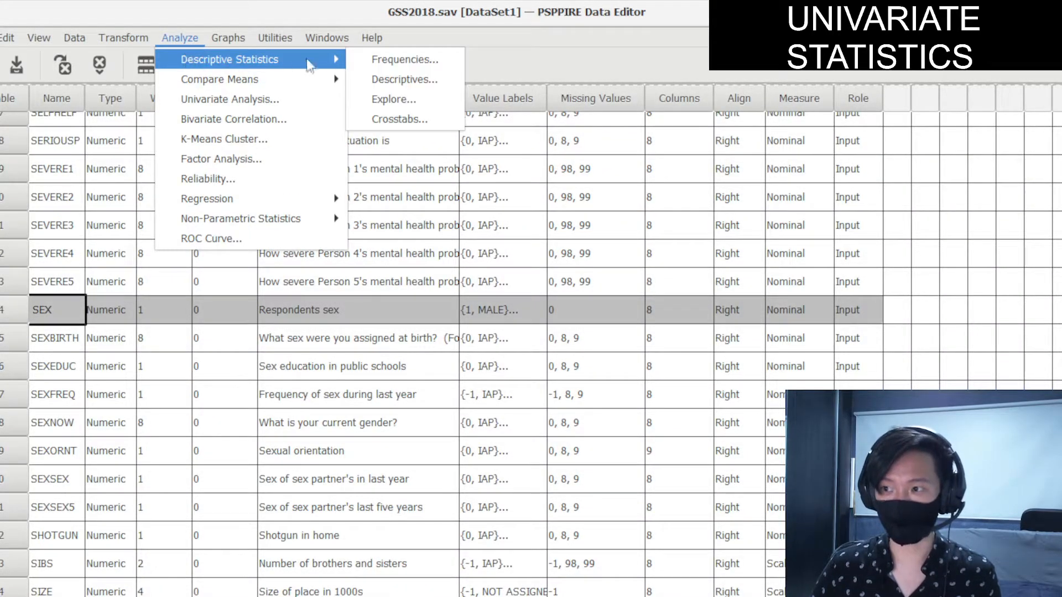
left_click(381, 60)
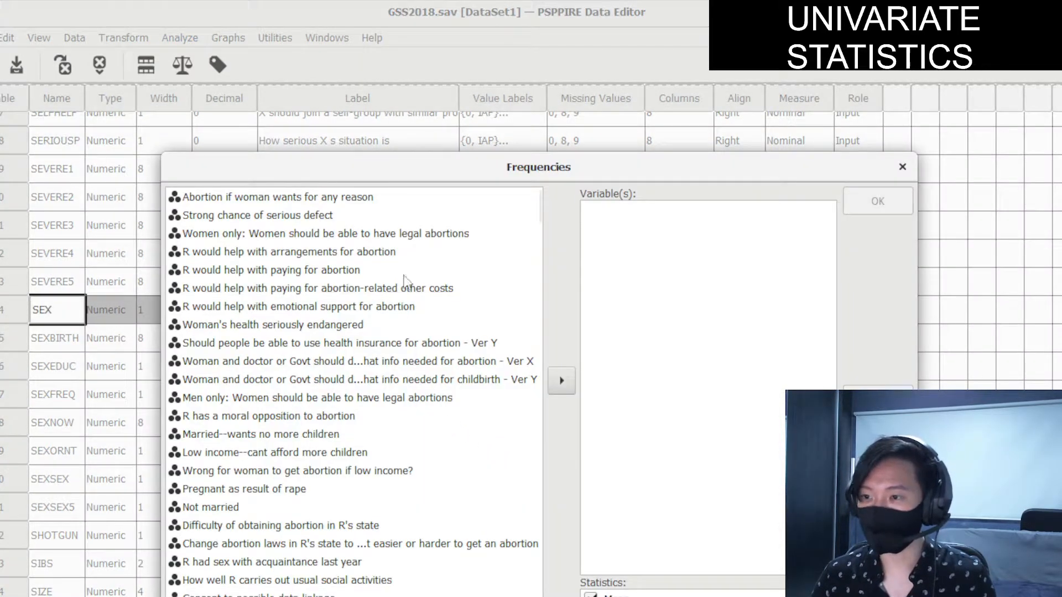
left_click_drag(405, 161, 327, 49)
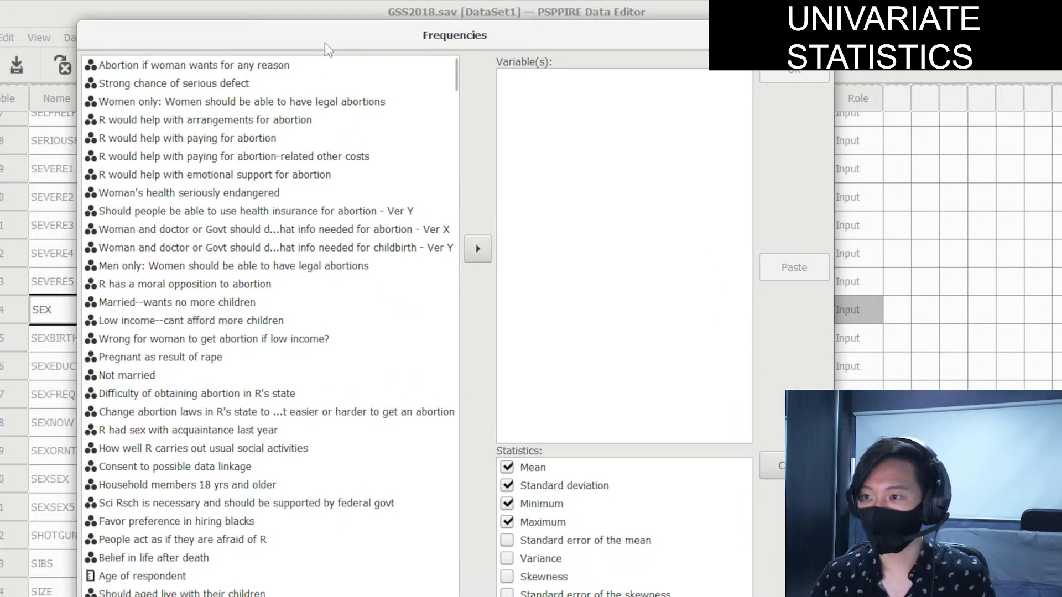
right_click(194, 275)
left_click(239, 283)
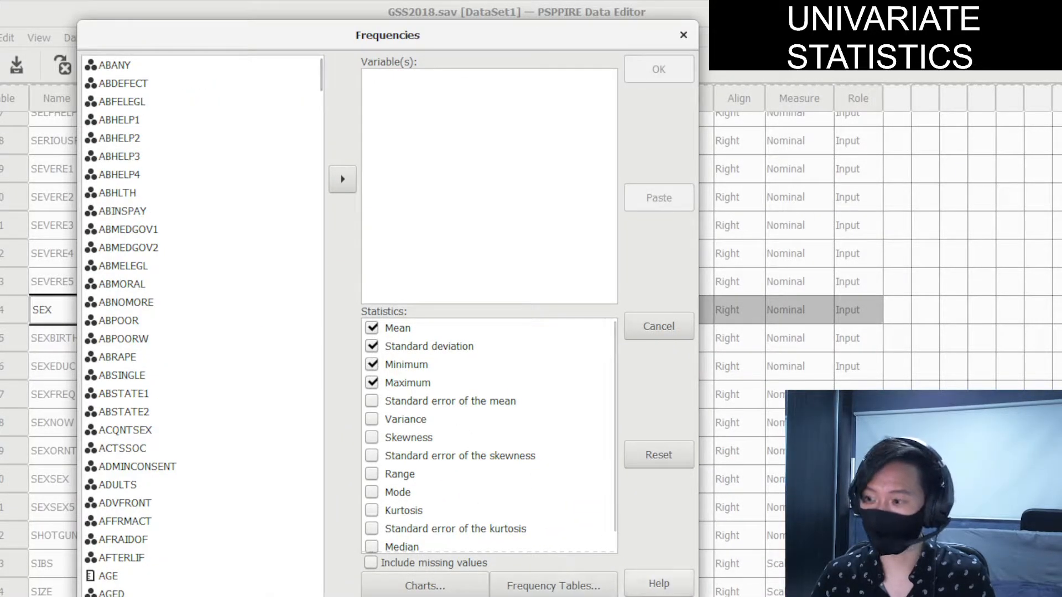
Find the variable SEX in the source list and add it to the Frequencies analysis variables
left_click(186, 273)
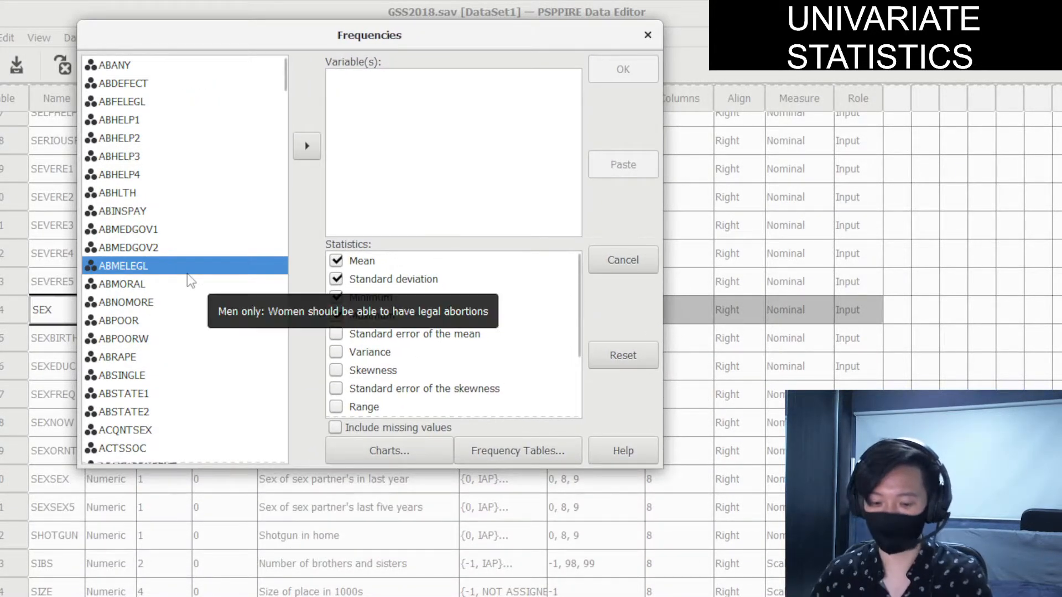
type("sex")
left_click(122, 455)
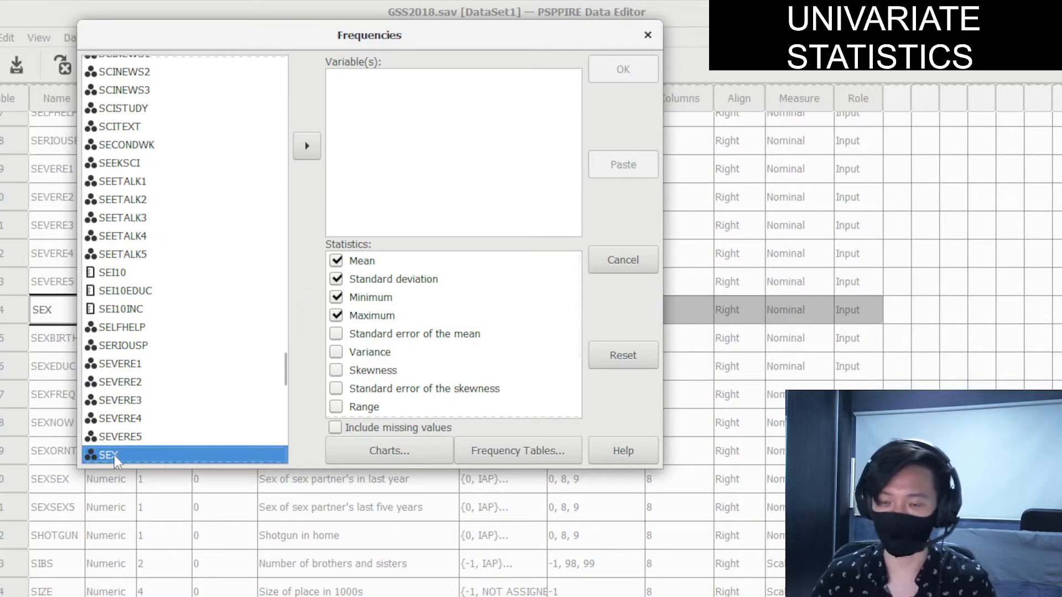
left_click(307, 146)
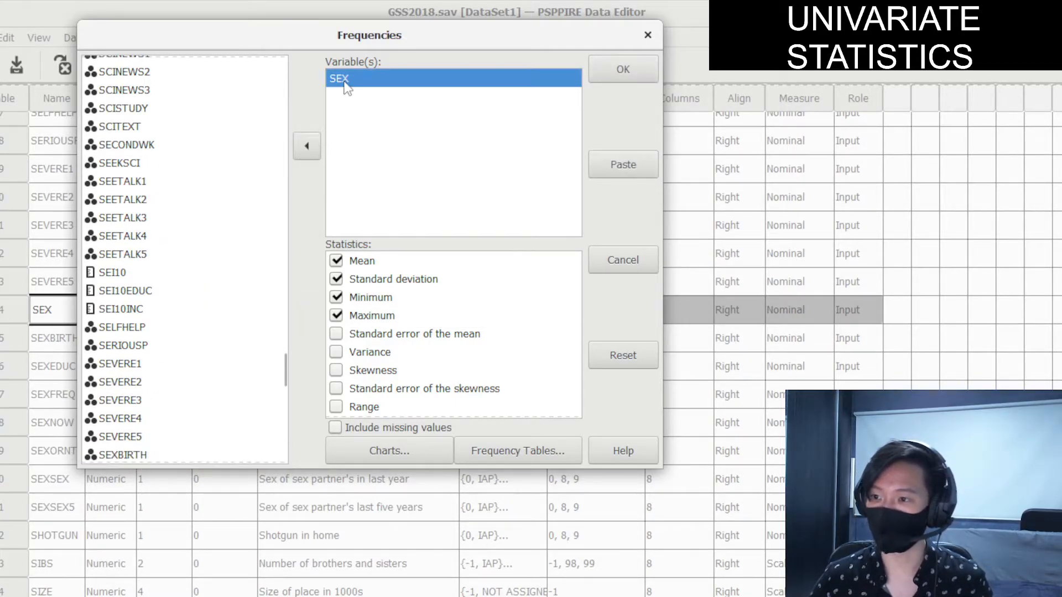
left_click(414, 261)
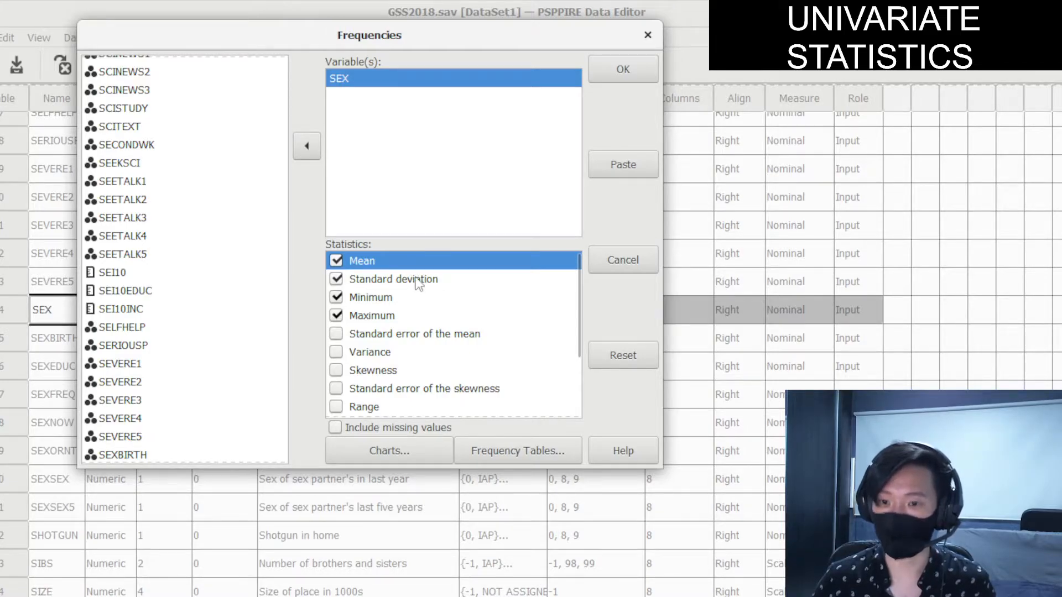
Review the statistics offered for the Frequencies analysis, including Mode and Median, and open its chart settings
scroll(409, 365, "down", 2)
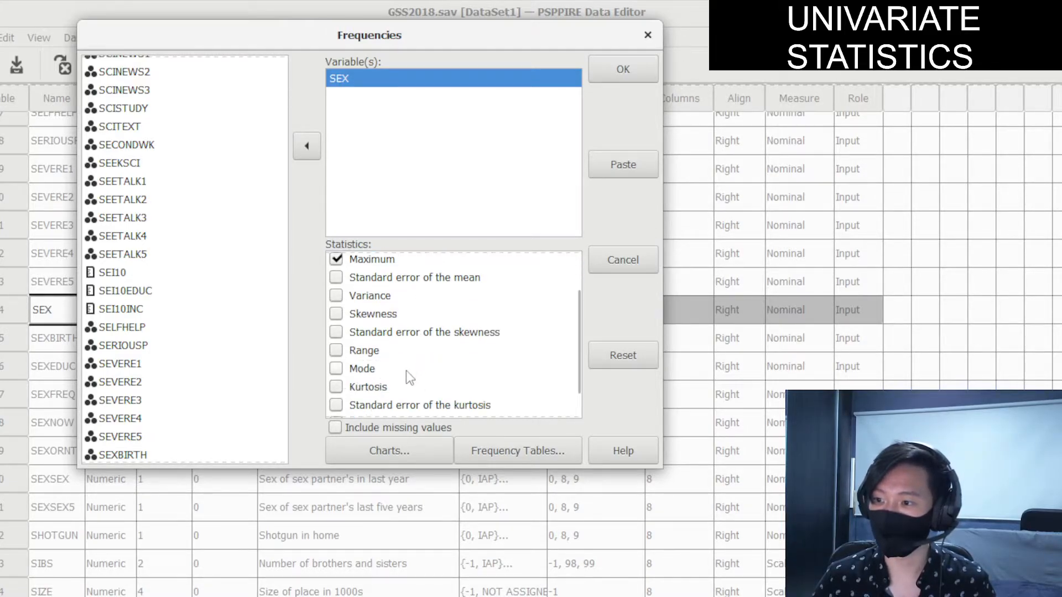
left_click(390, 374)
scroll(394, 332, "down", 2)
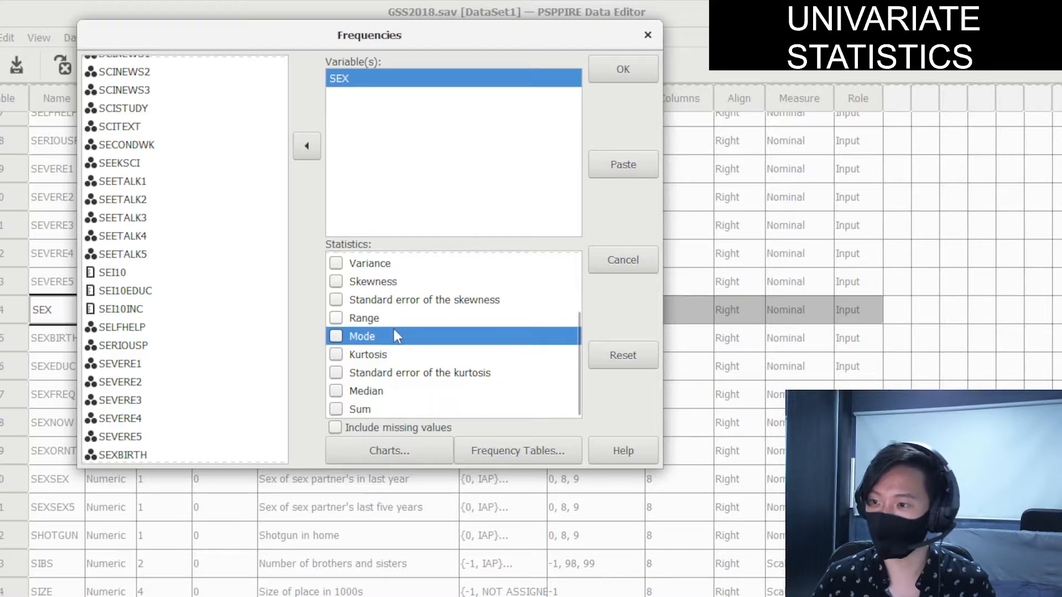
left_click(395, 392)
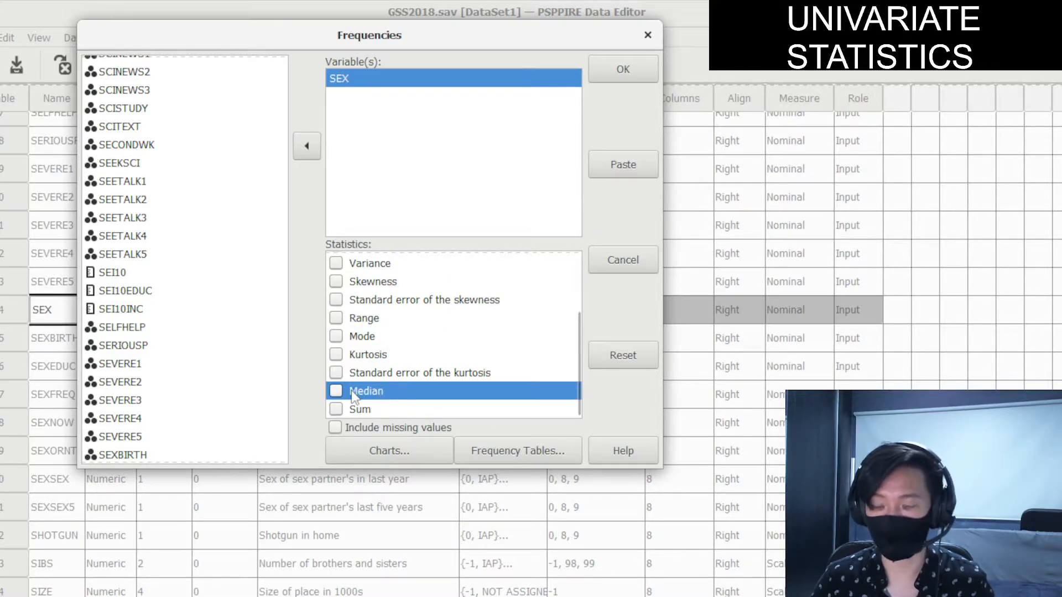
scroll(414, 380, "up", 3)
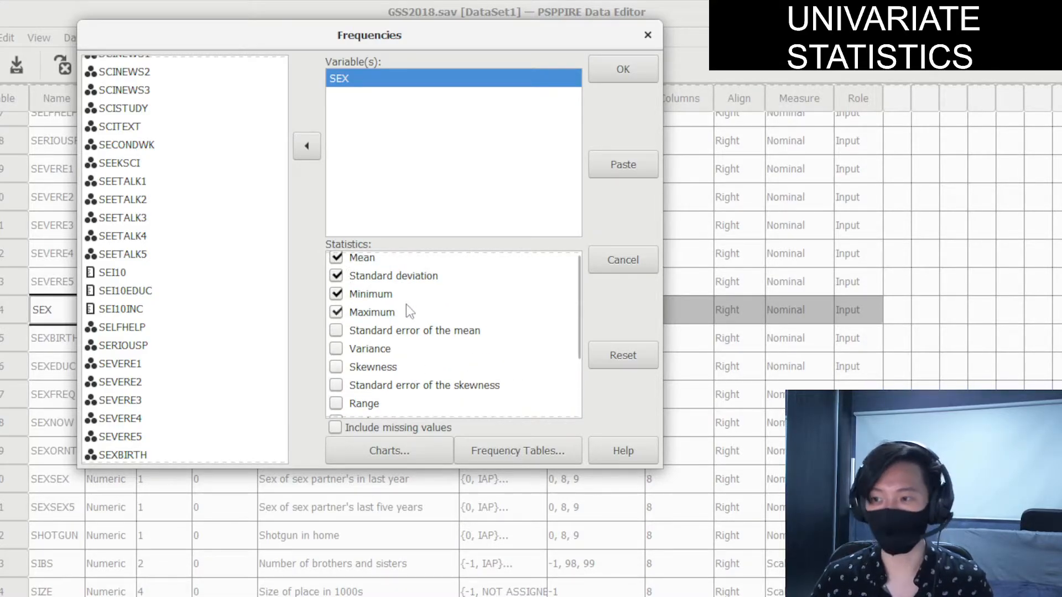
scroll(407, 312, "up", 1)
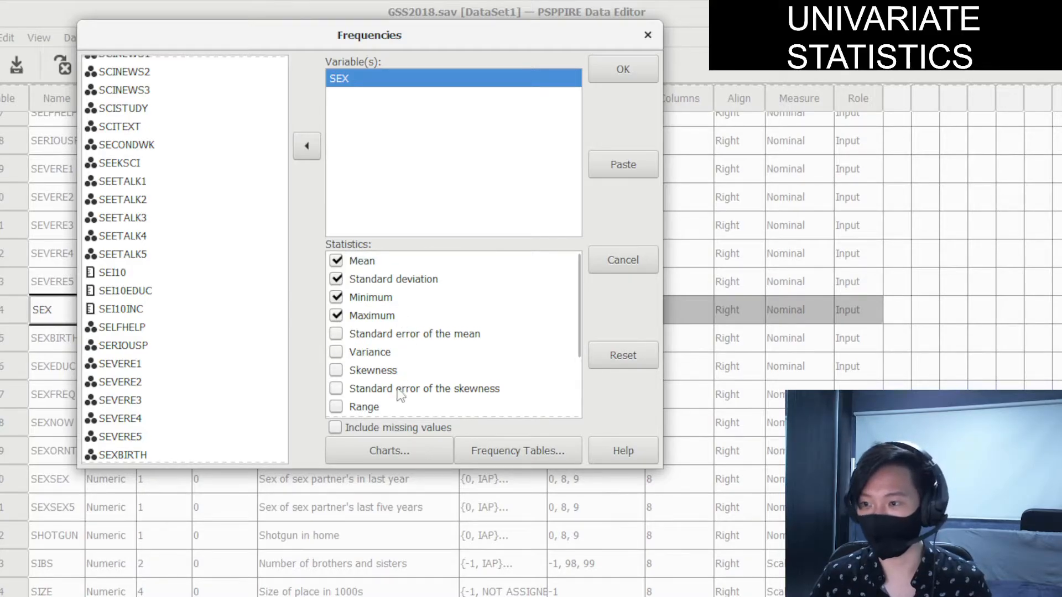
left_click(387, 453)
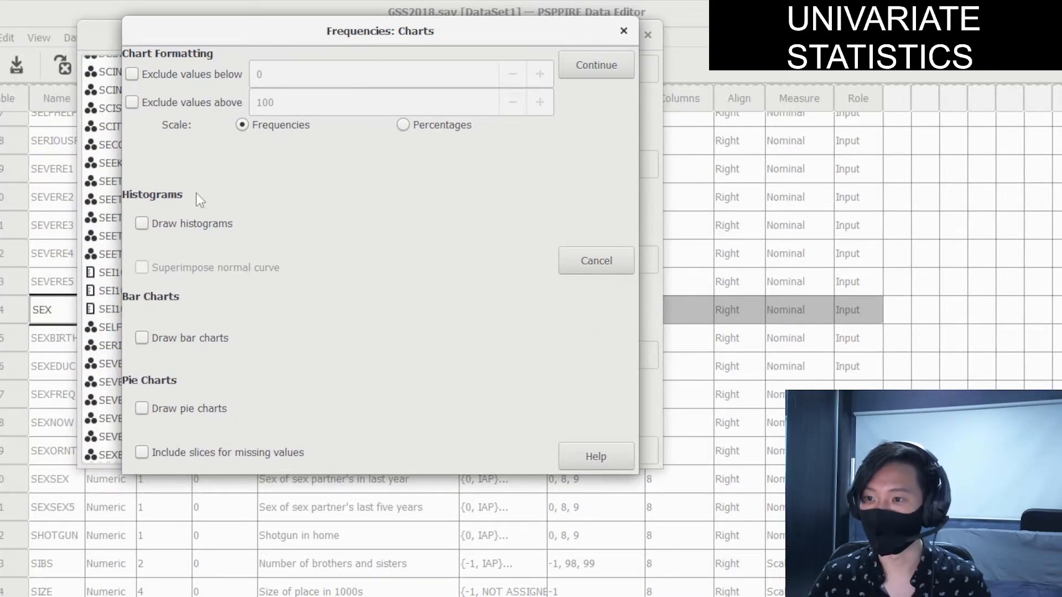
left_click(143, 223)
left_click(143, 409)
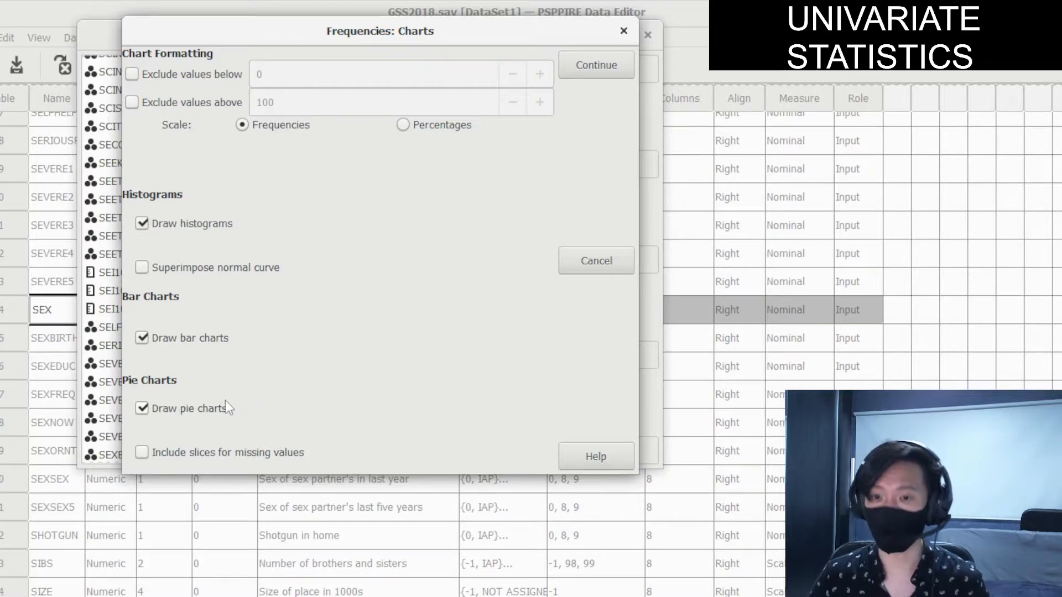
left_click(142, 408)
left_click(143, 338)
left_click(142, 223)
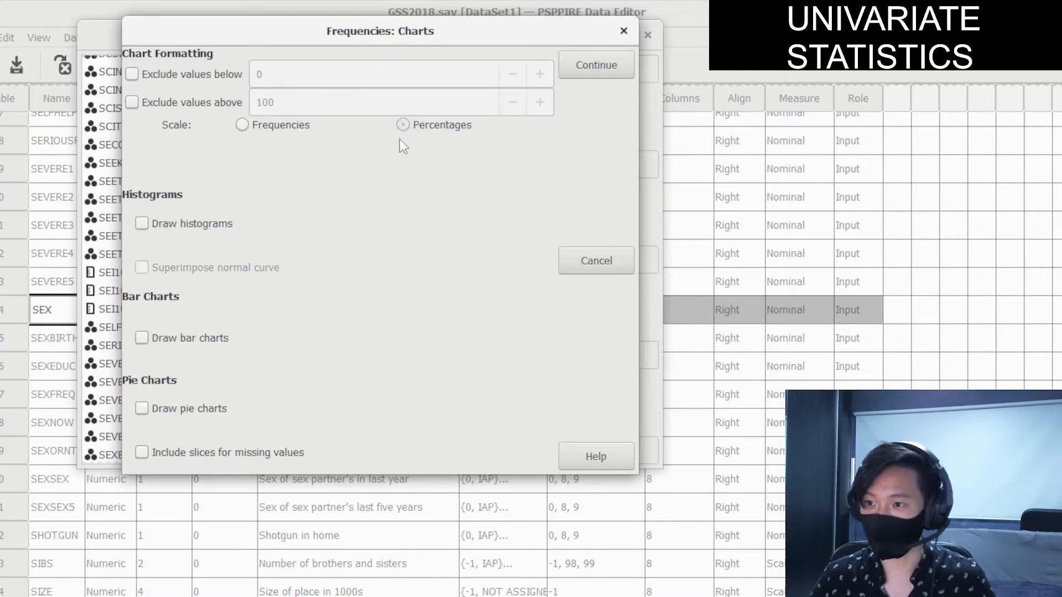
Run the Frequencies analysis of SEX with bar charts and pie charts drawn on a Percentages scale
left_click(141, 338)
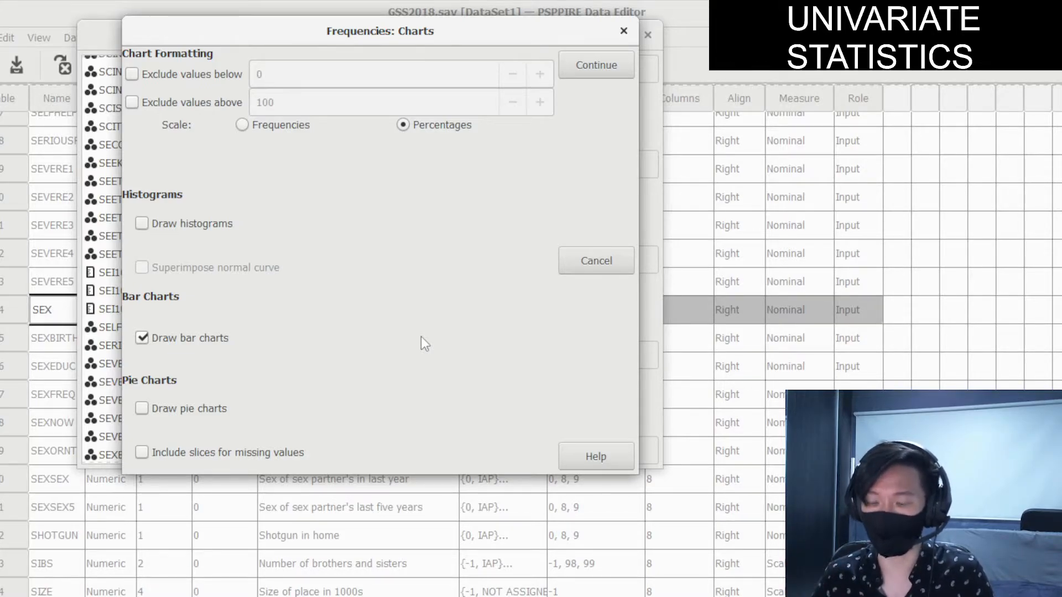
left_click(142, 409)
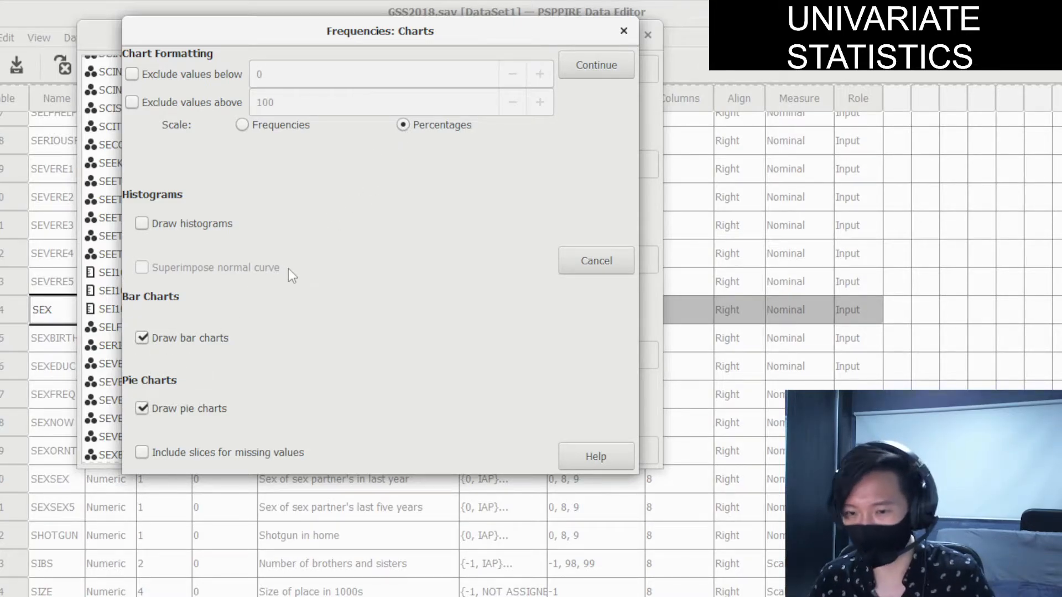
left_click(596, 67)
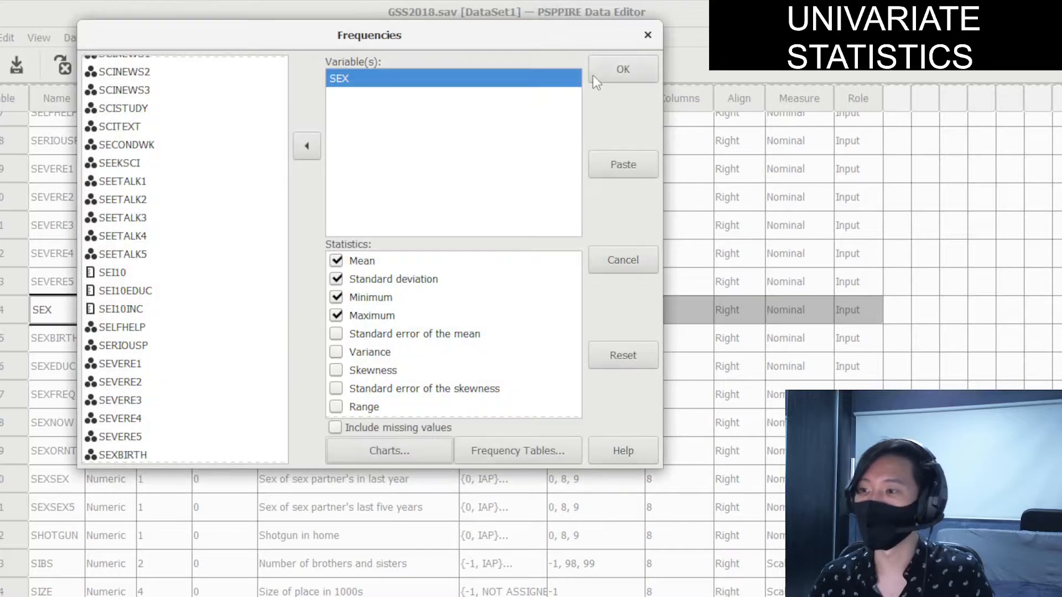
left_click(606, 70)
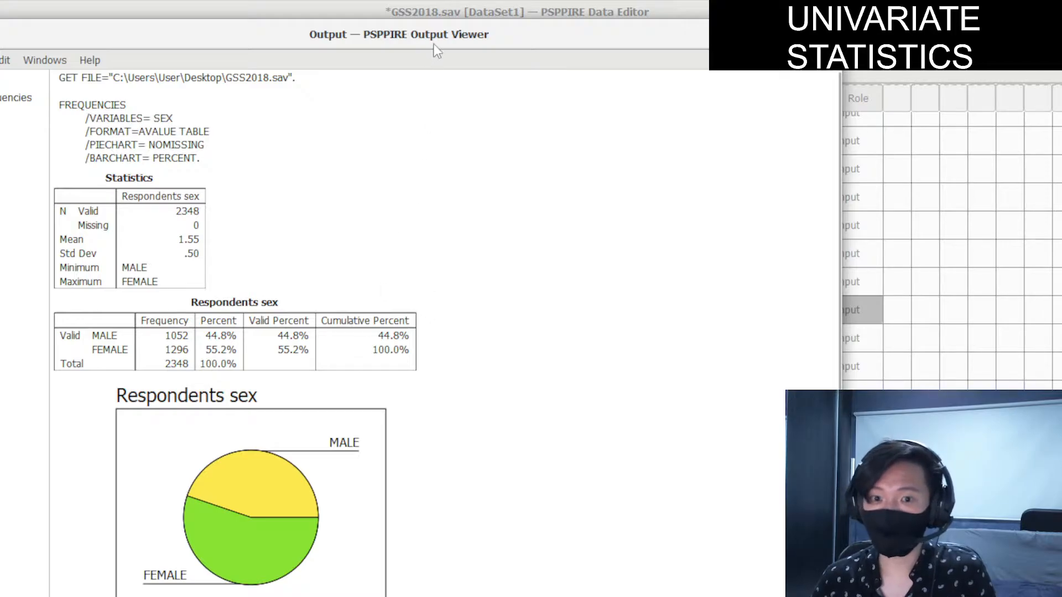
Reposition and shrink the output window, and examine the frequency table, pie chart and bar chart for respondents' sex
left_click_drag(434, 44, 490, 19)
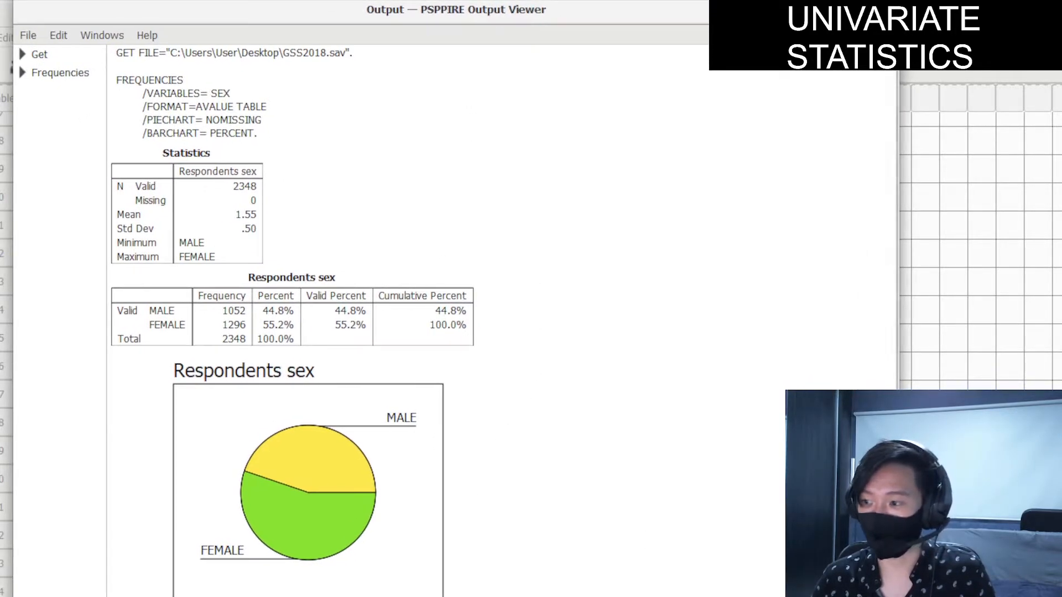
left_click_drag(898, 596, 775, 556)
scroll(314, 204, "down", 4)
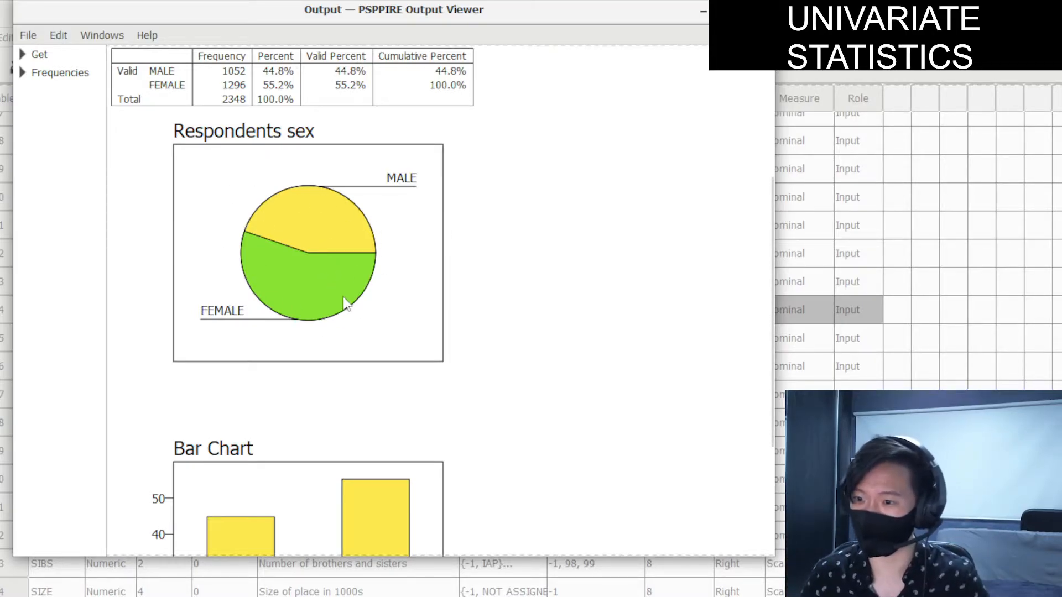
scroll(348, 327, "down", 3)
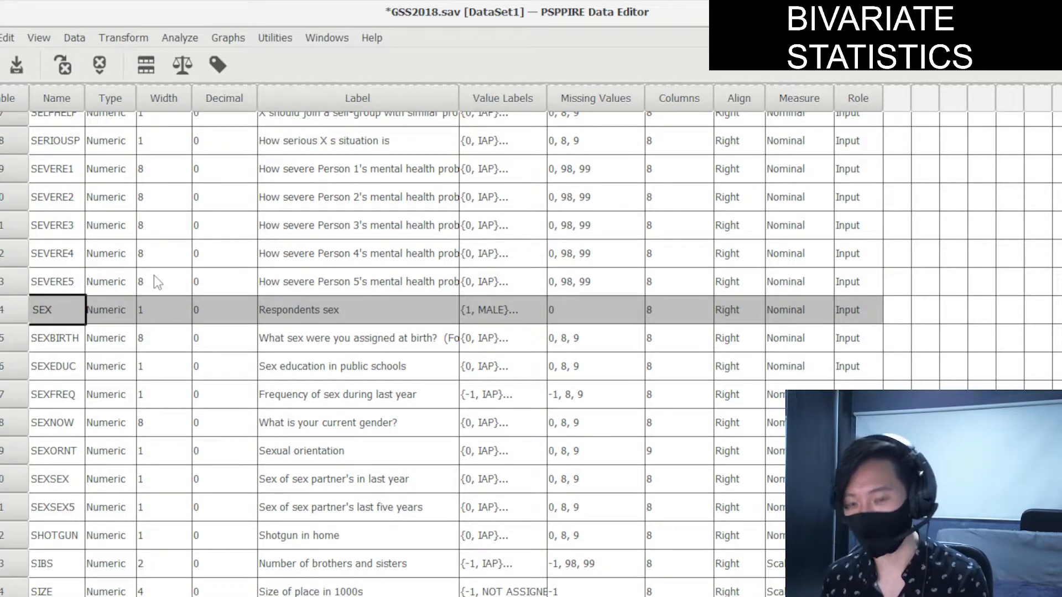
Start a Crosstabs analysis under descriptive statistics and list its source variables by name instead of label
left_click(179, 39)
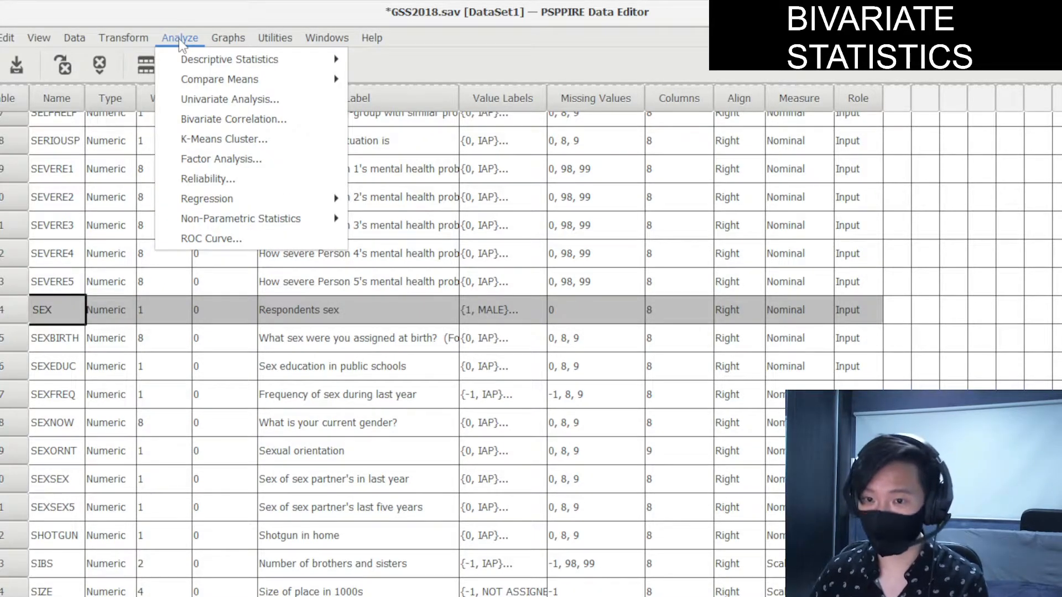
mouse_move(198, 64)
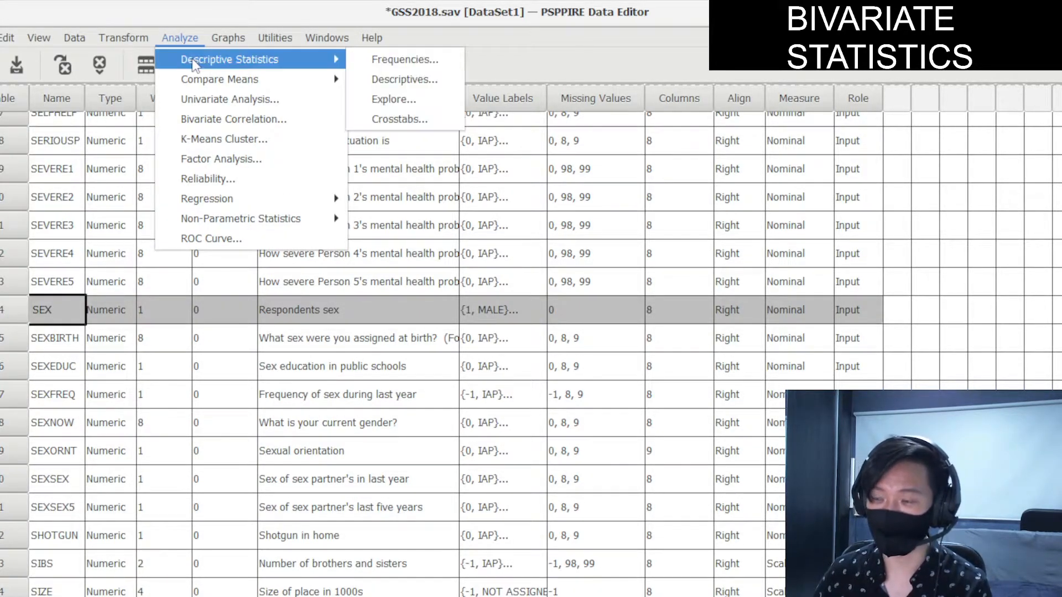
left_click(391, 120)
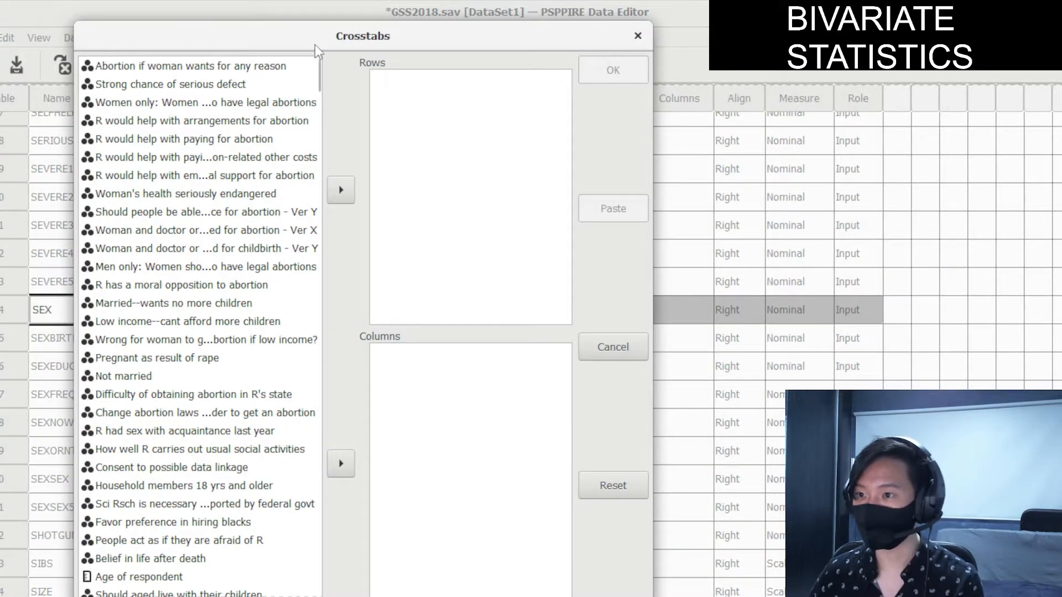
left_click_drag(315, 44, 316, 27)
right_click(140, 94)
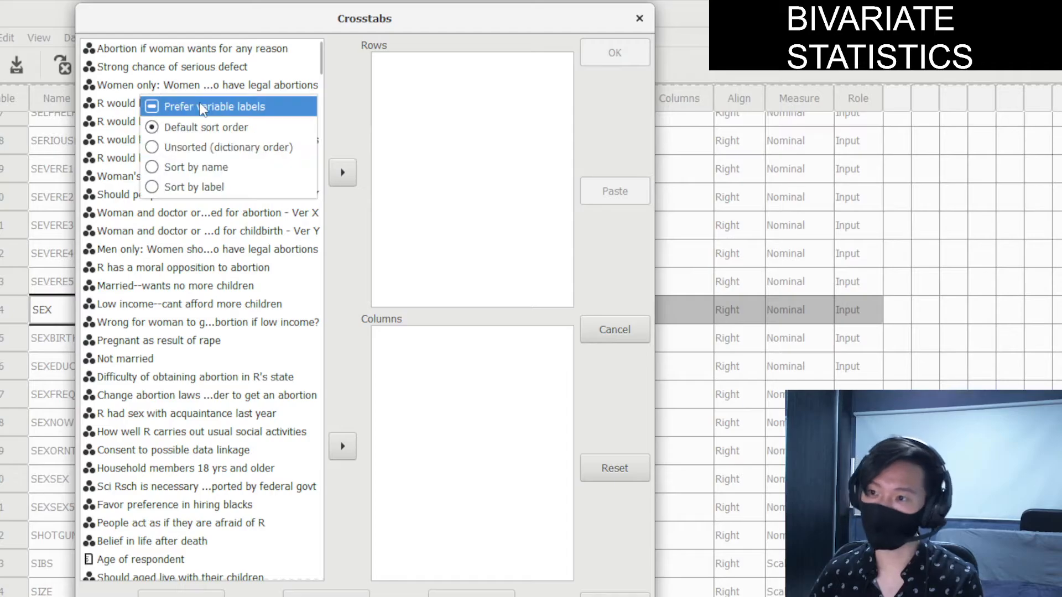
left_click(152, 104)
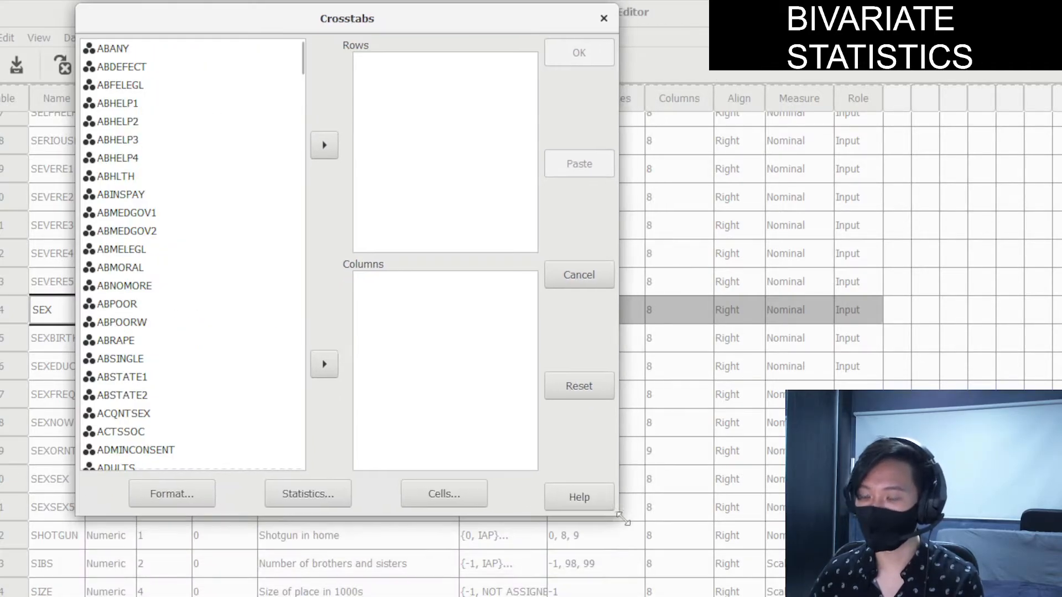
Assign SEX as the column variable and FEFAM as the row variable of the crosstab
left_click(238, 270)
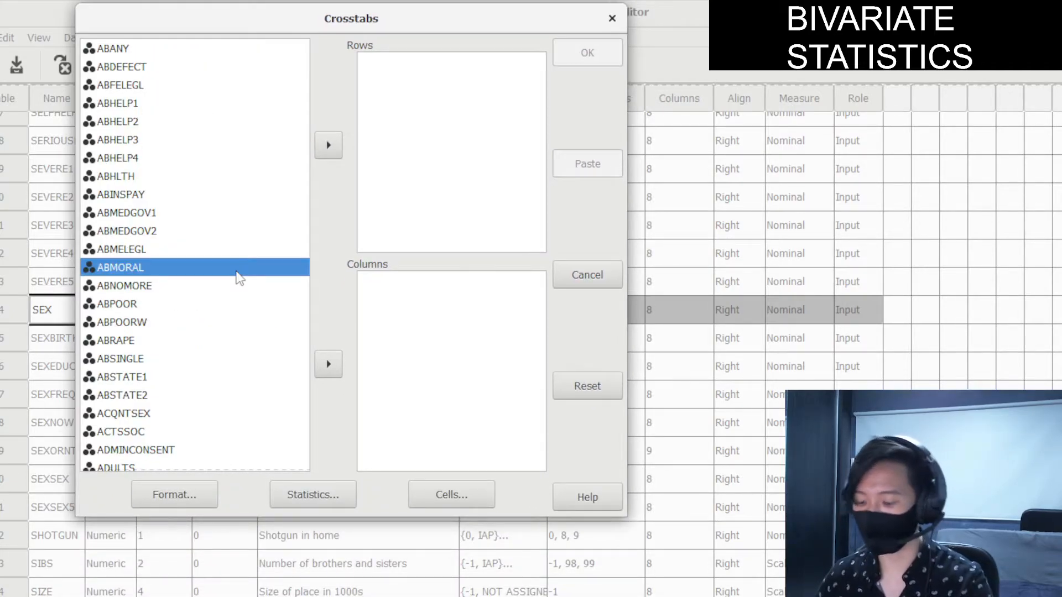
type("sex")
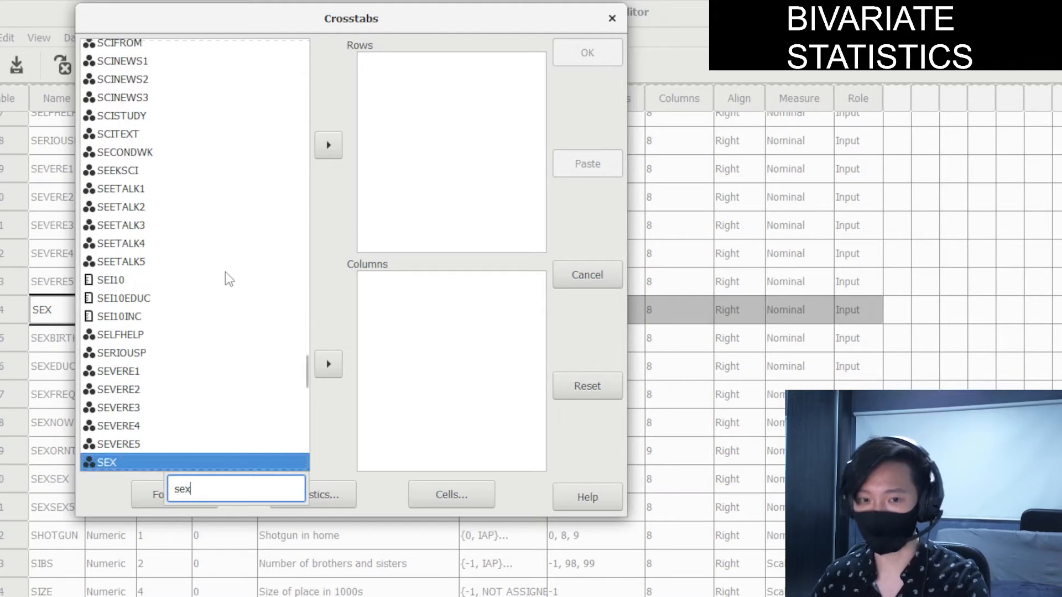
left_click(329, 365)
left_click(196, 251)
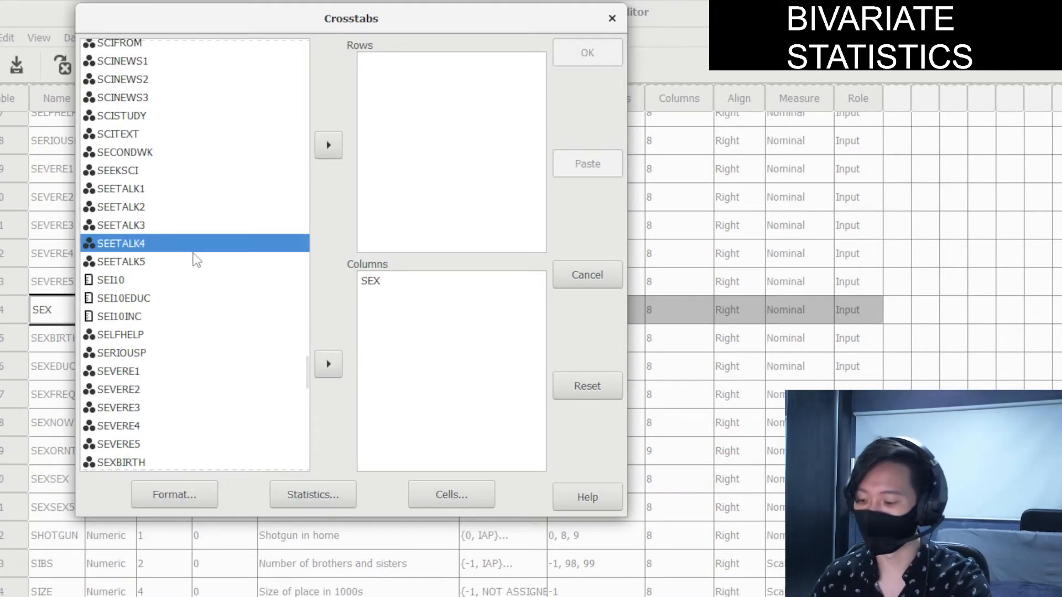
type("fefam")
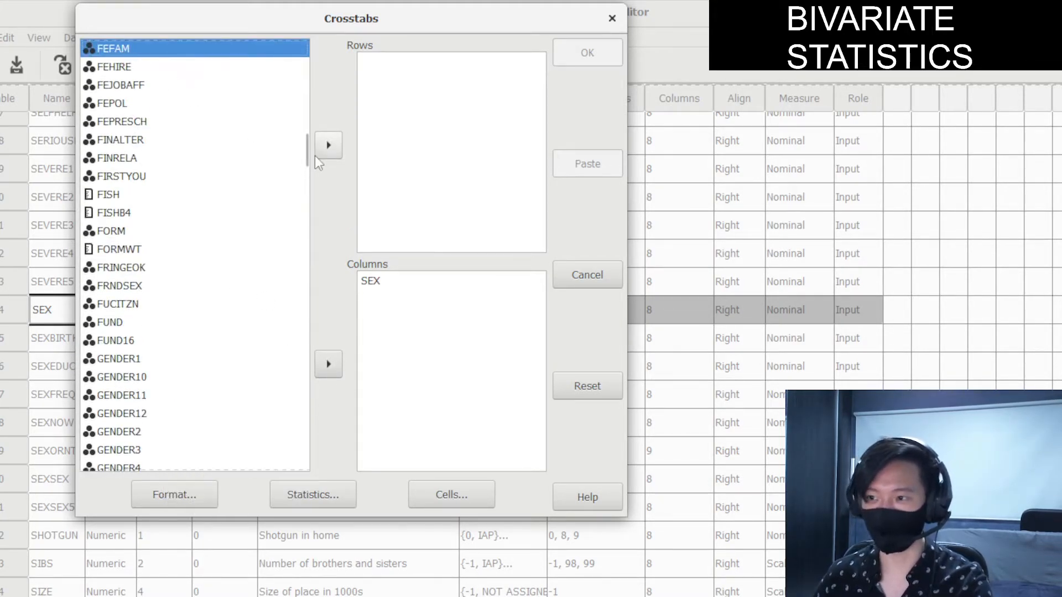
left_click(329, 146)
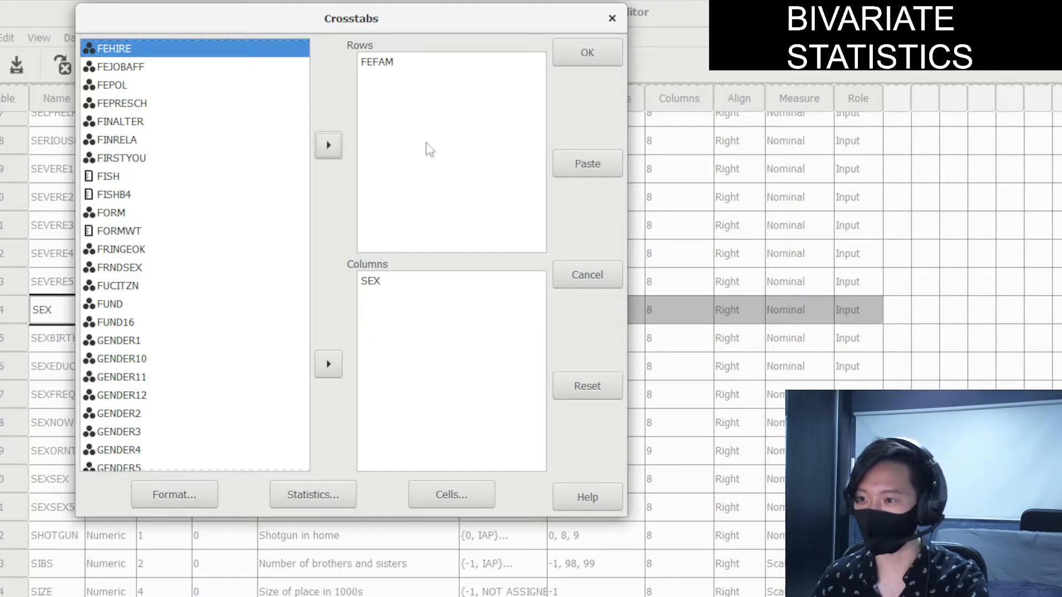
Limit the crosstab's cell display to Count and Column by turning off Total and Row
left_click(433, 494)
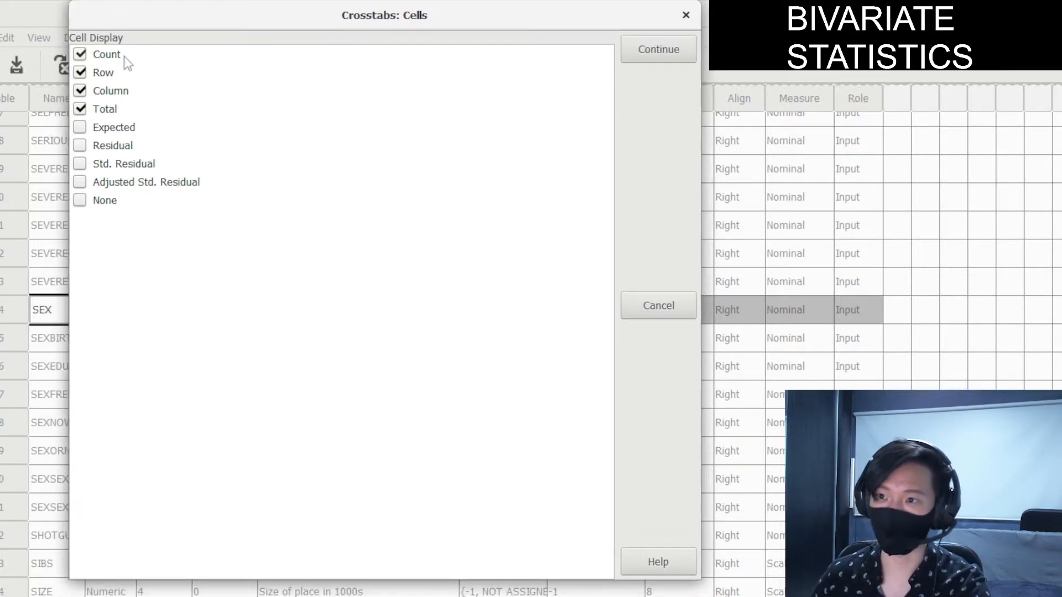
left_click(124, 55)
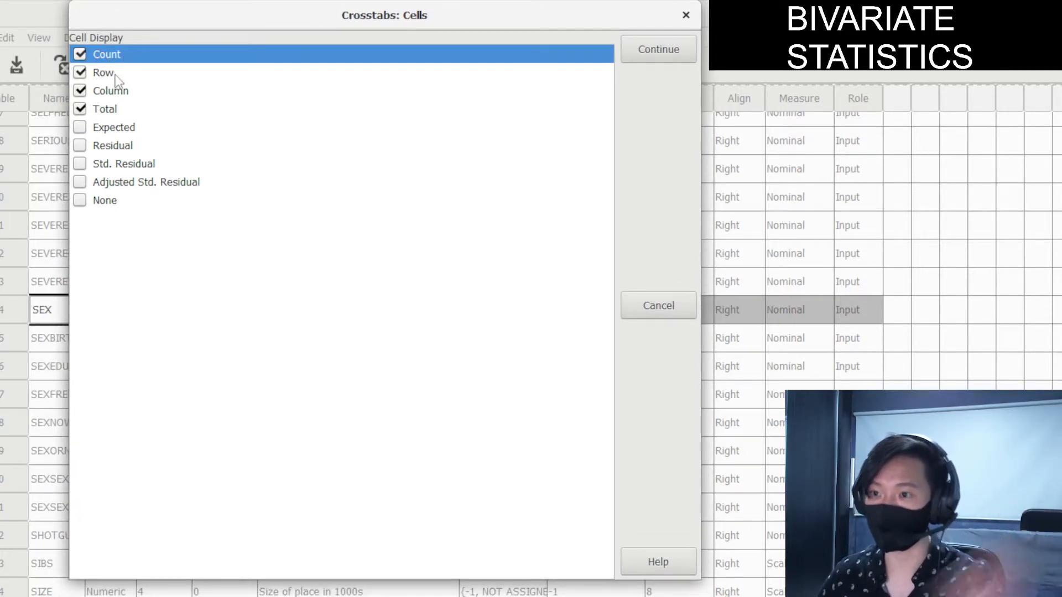
left_click(119, 75)
left_click(120, 91)
left_click(124, 110)
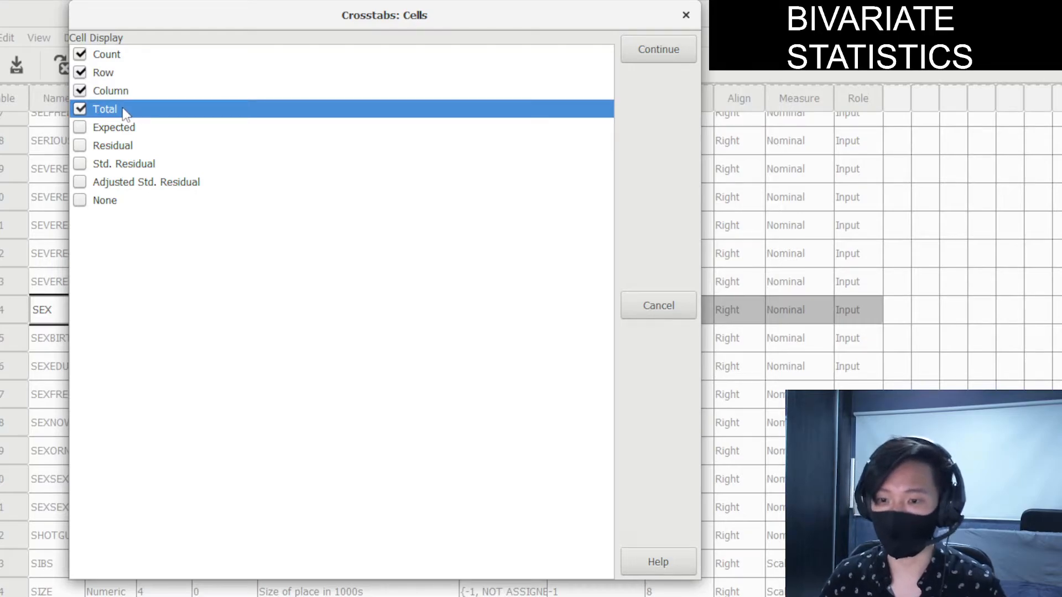
left_click(80, 111)
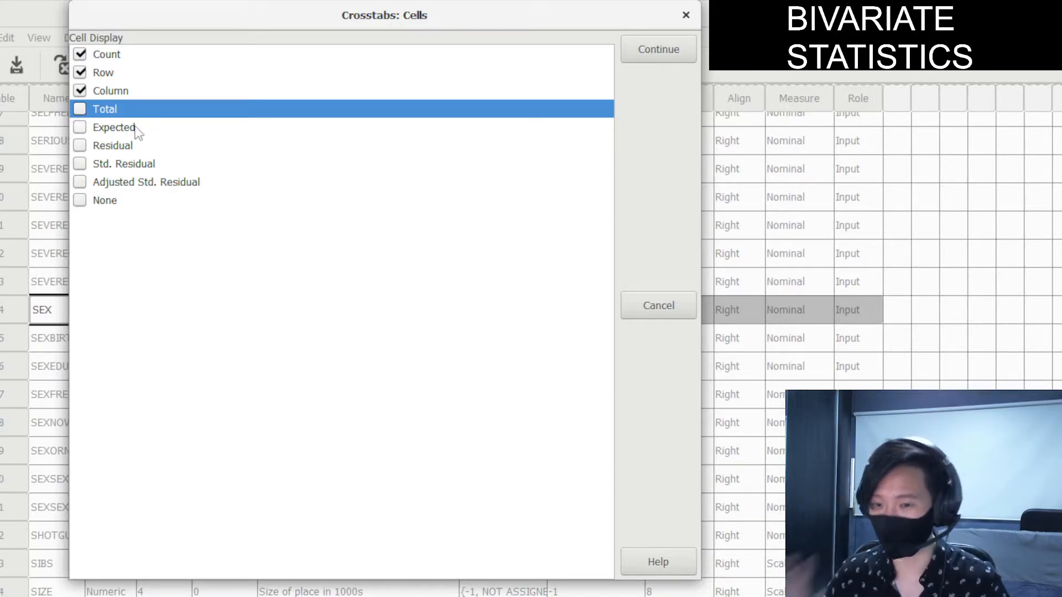
left_click(80, 77)
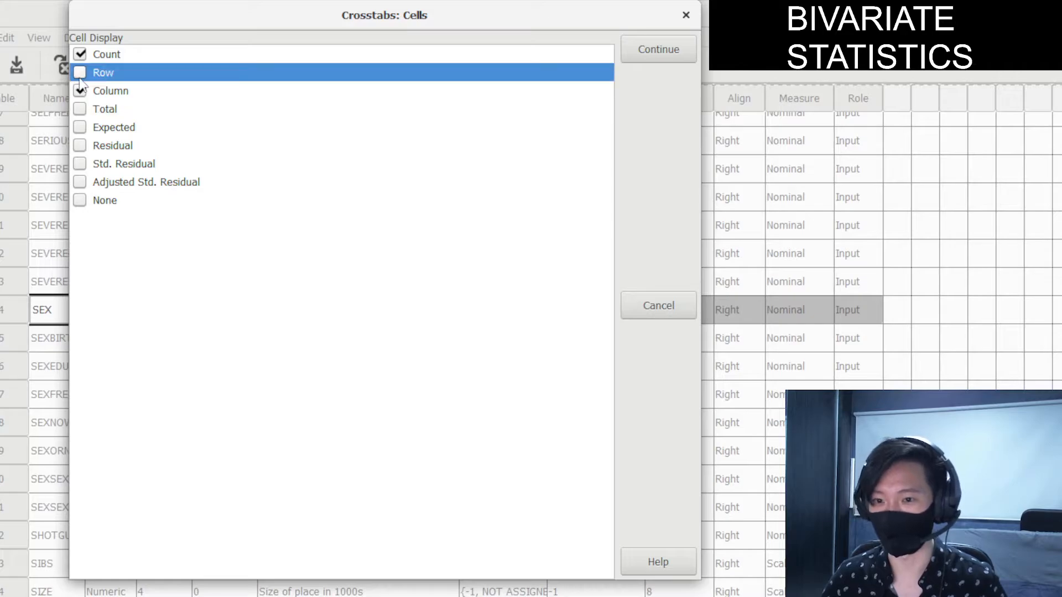
left_click(143, 90)
left_click(149, 72)
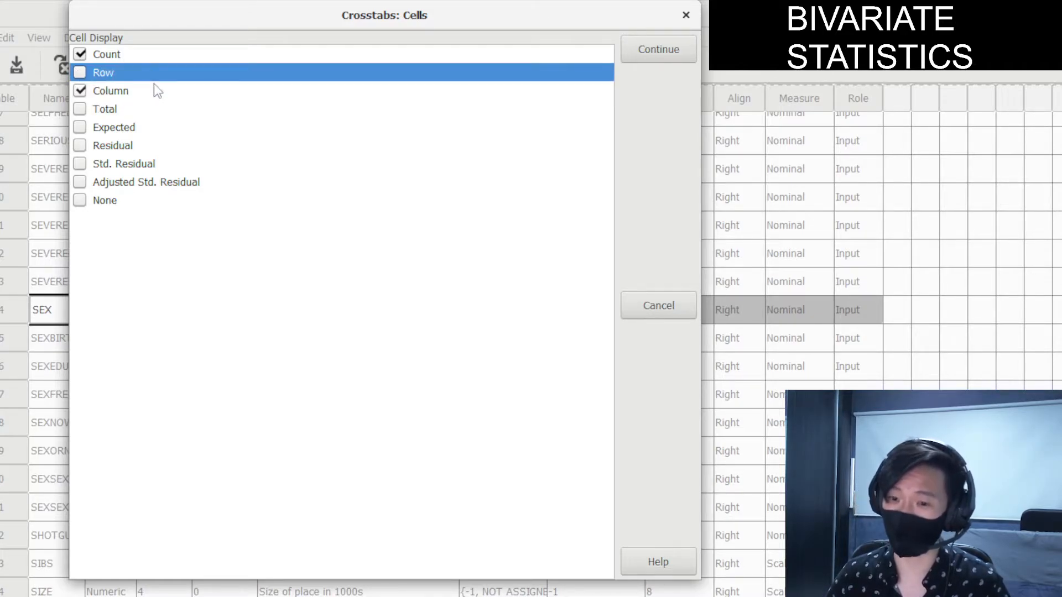
left_click(149, 58)
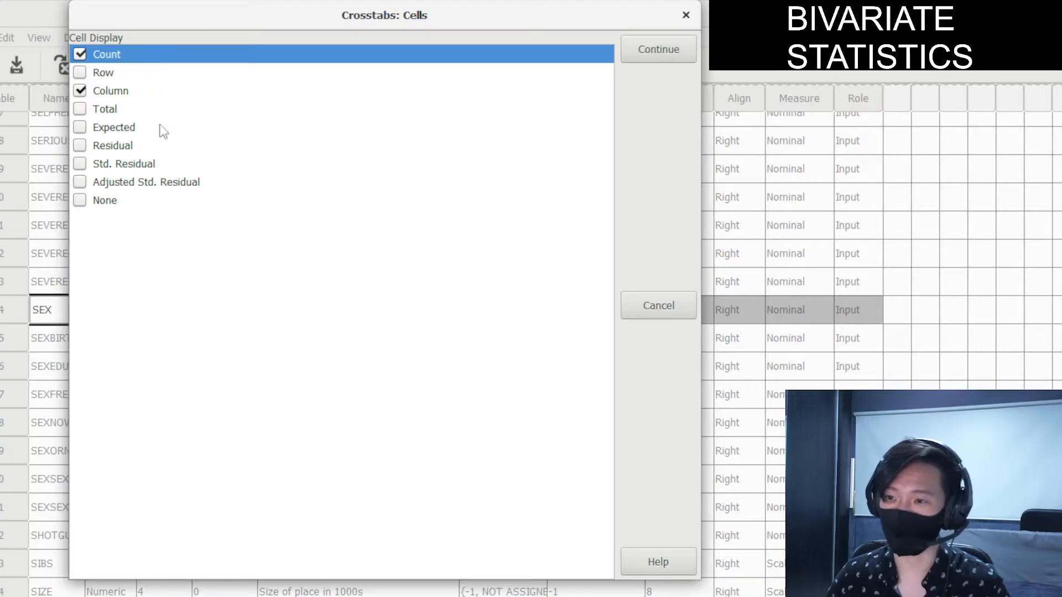
left_click(656, 51)
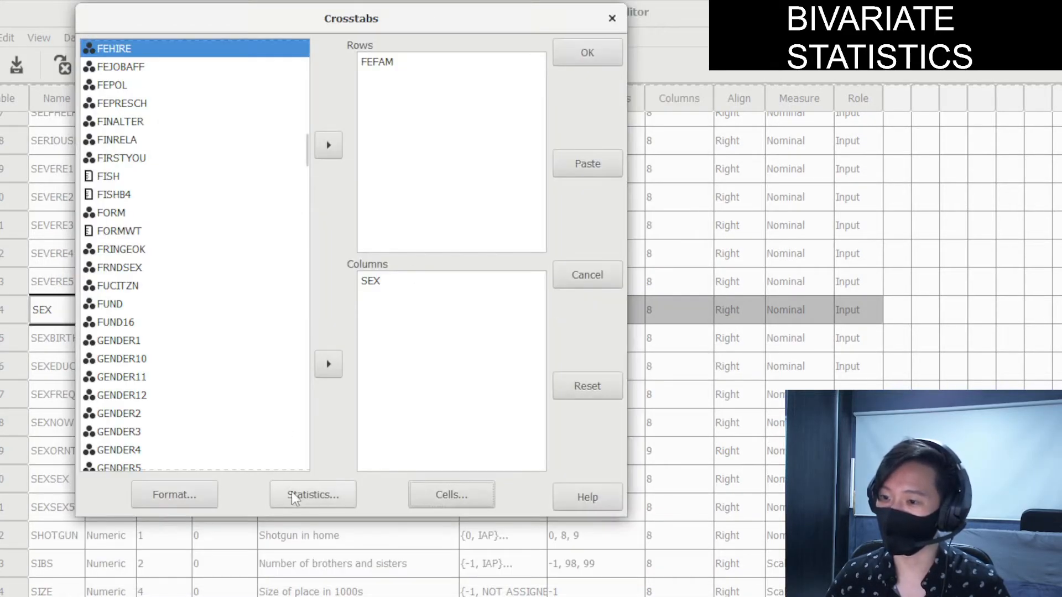
Keep Chisq as the only statistic computed for the crosstab
left_click(313, 494)
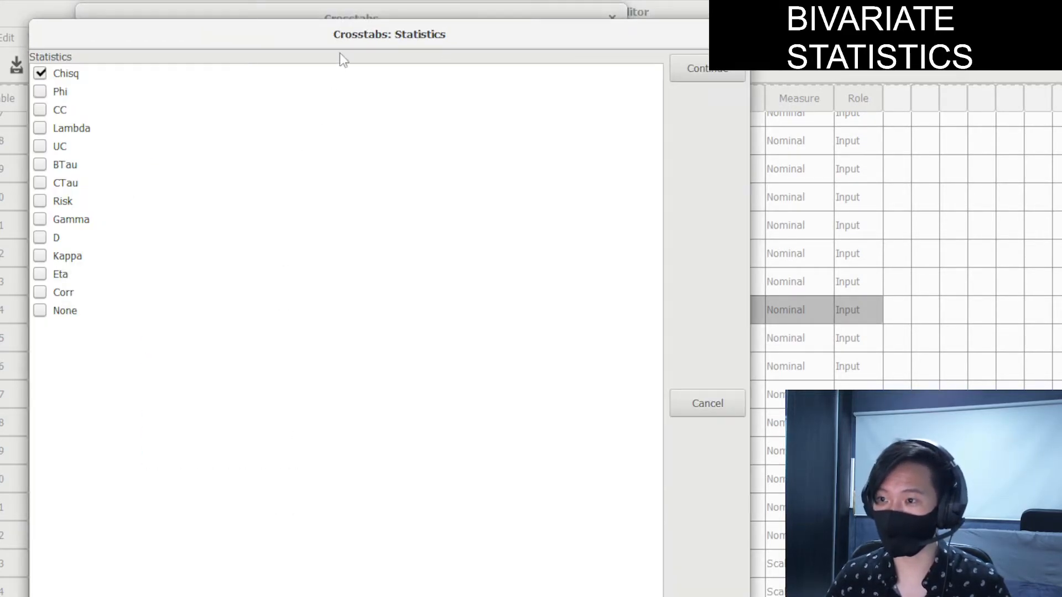
left_click_drag(334, 33, 376, 26)
left_click(123, 64)
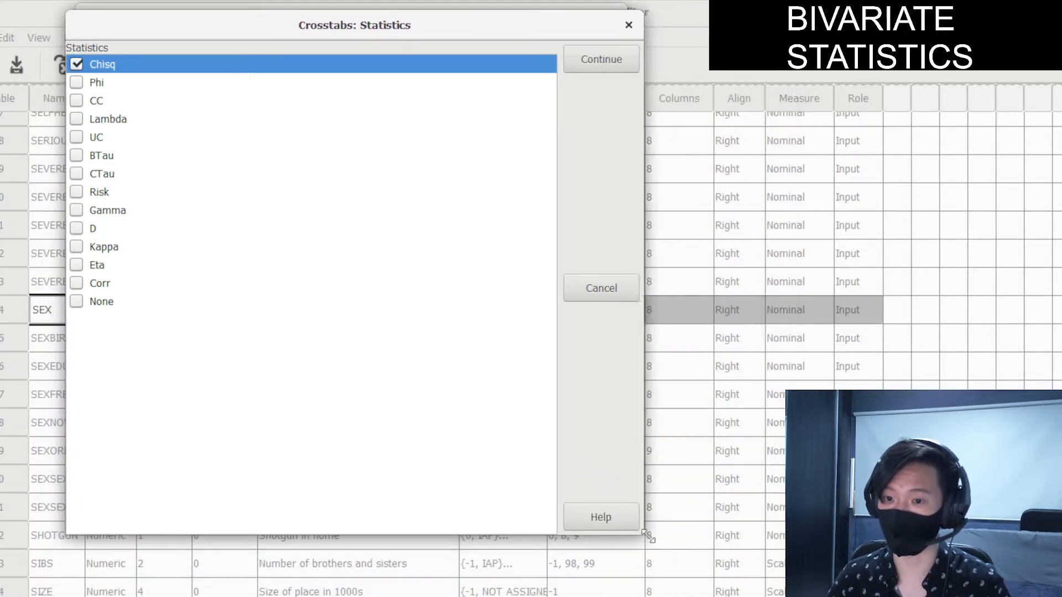
left_click(606, 62)
Accept the crosstab format options Print tables, Pivot and Ascending, and run the FEFAM by SEX analysis
left_click(182, 494)
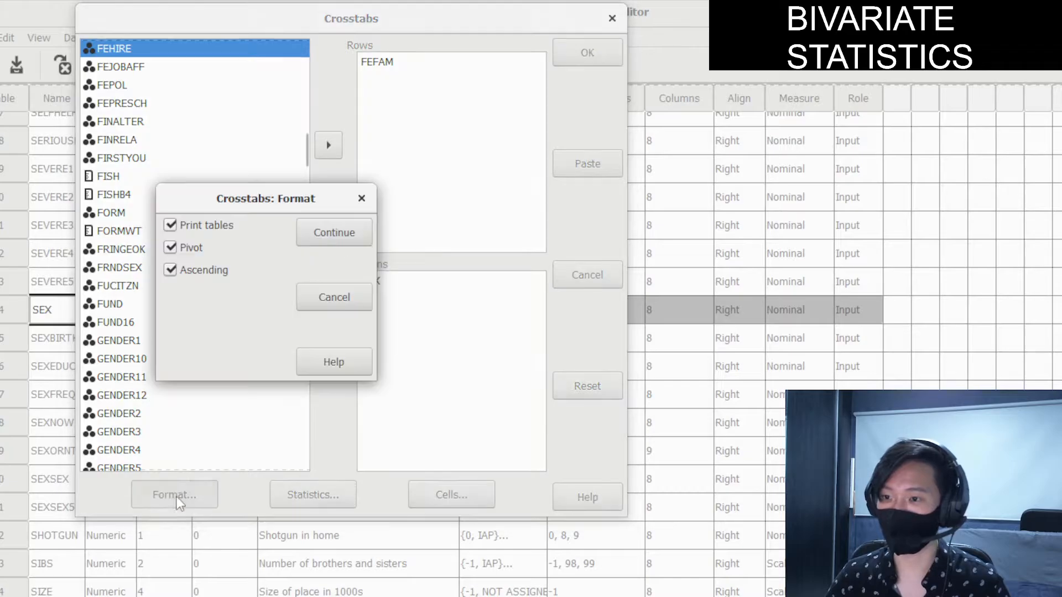
left_click_drag(259, 209, 294, 185)
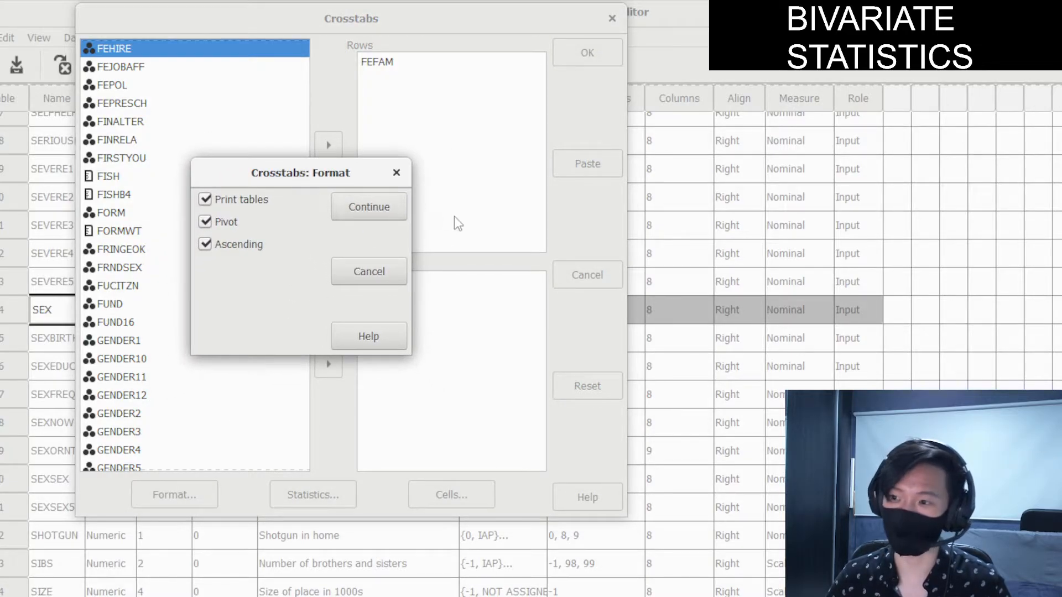
left_click(374, 208)
left_click(579, 52)
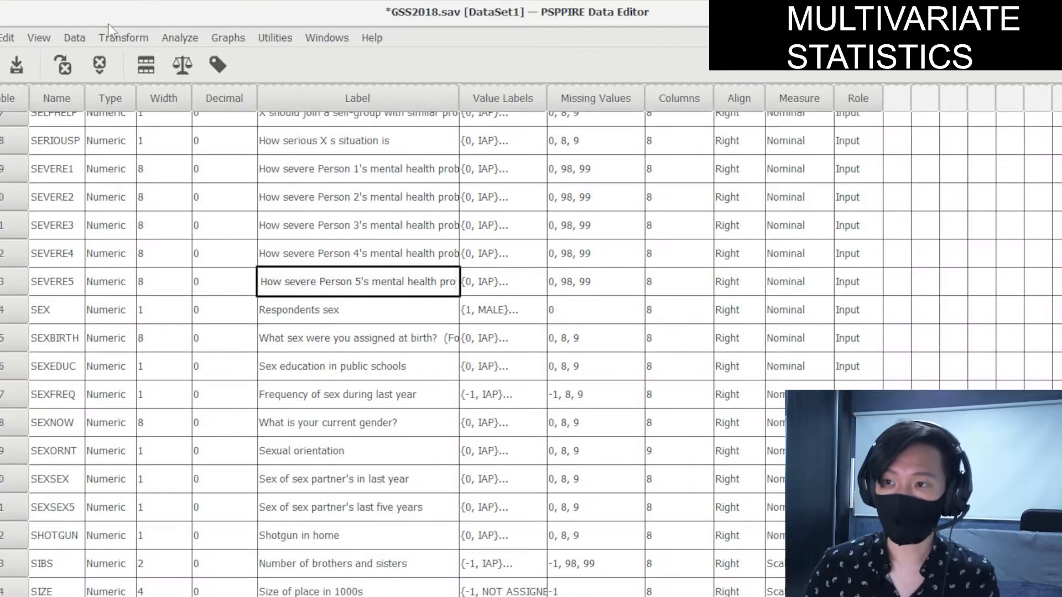
Start a Split File that organizes output by groups, and list its source variables by name instead of label
left_click(81, 40)
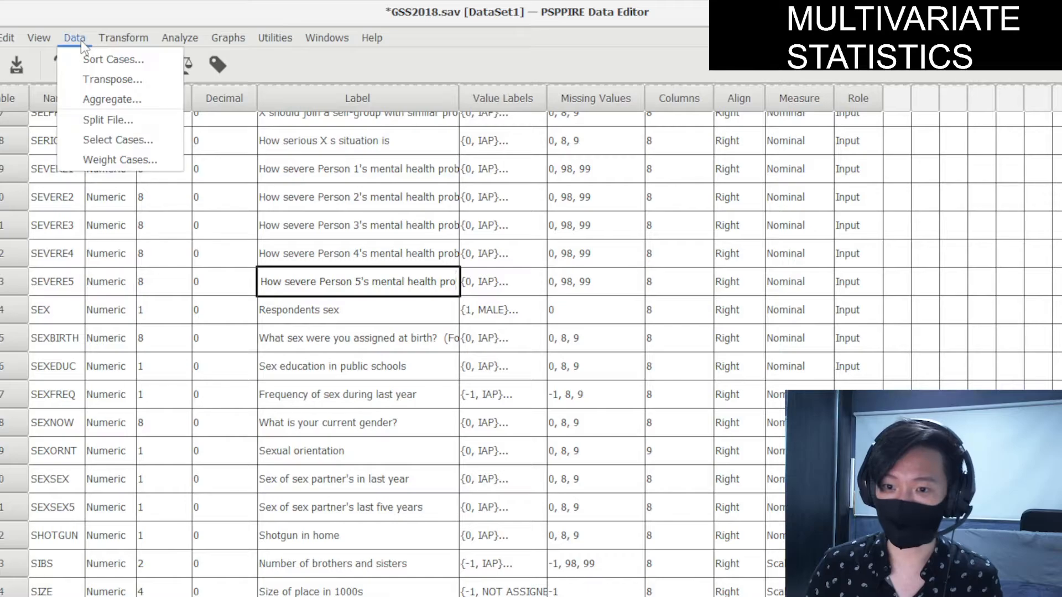
left_click(94, 122)
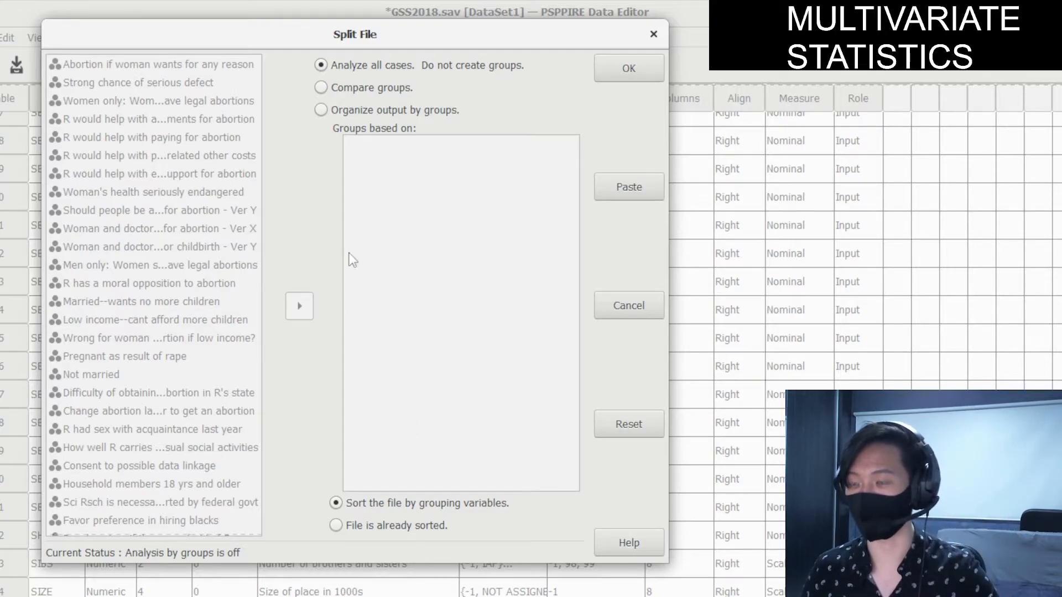
left_click_drag(347, 39, 342, 36)
left_click(319, 109)
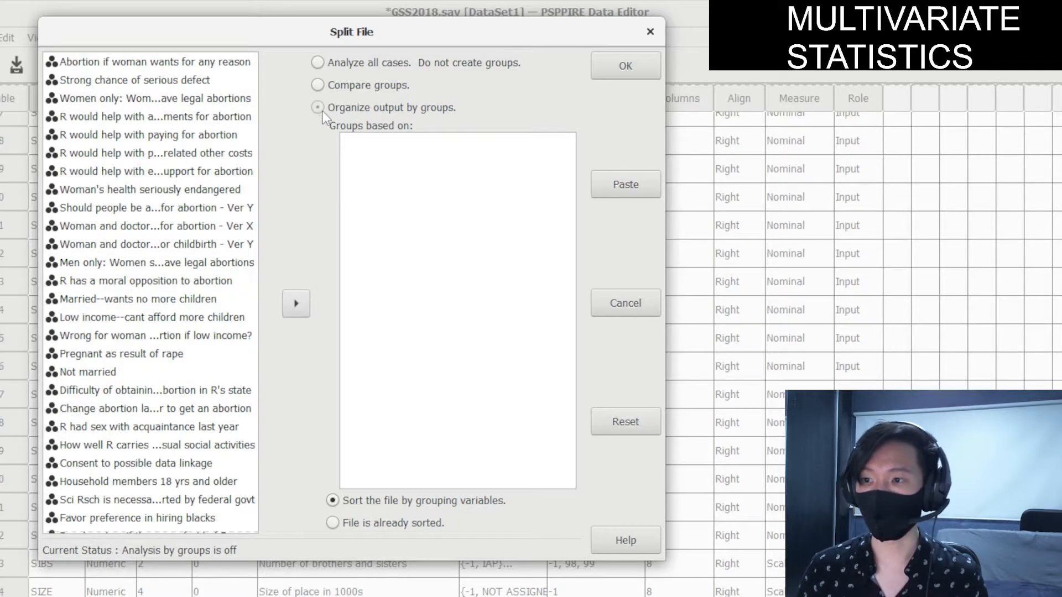
right_click(147, 134)
left_click(184, 146)
Base the split groups on SEX, apply the split, and dismiss the output window
left_click(147, 267)
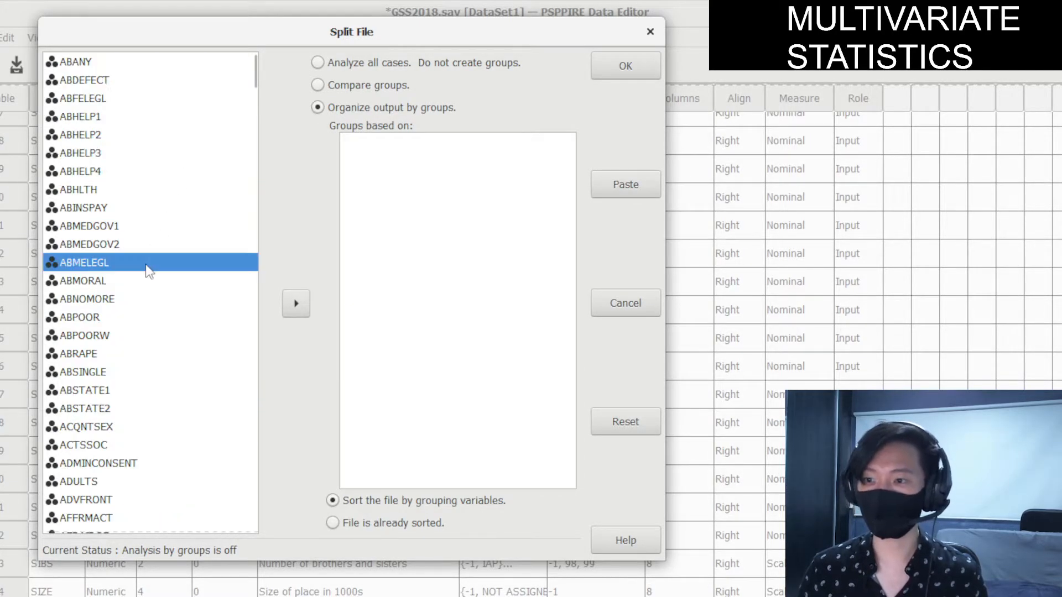
type("sex")
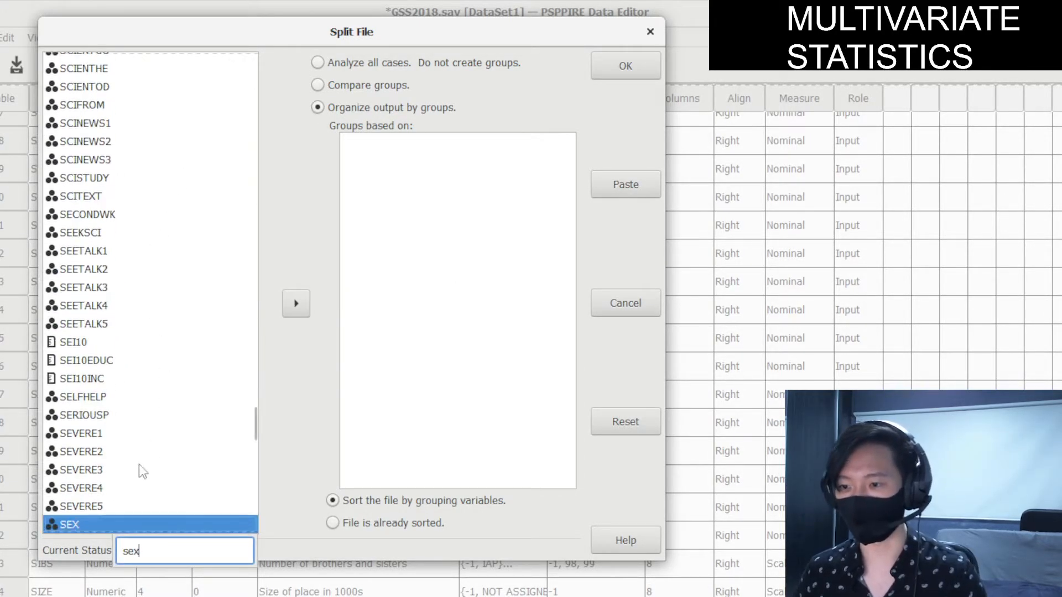
left_click(297, 305)
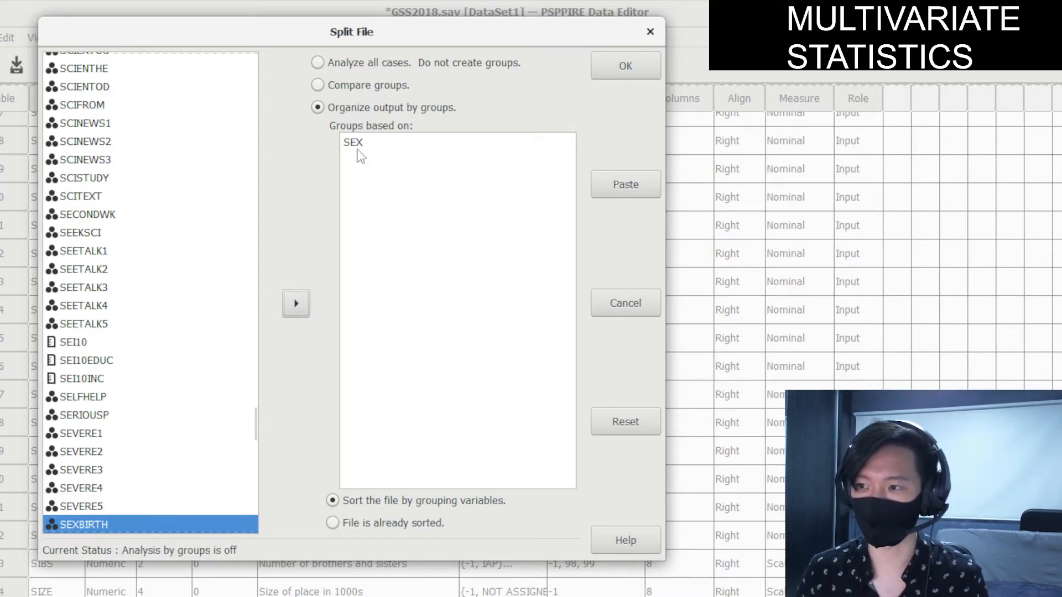
left_click(642, 72)
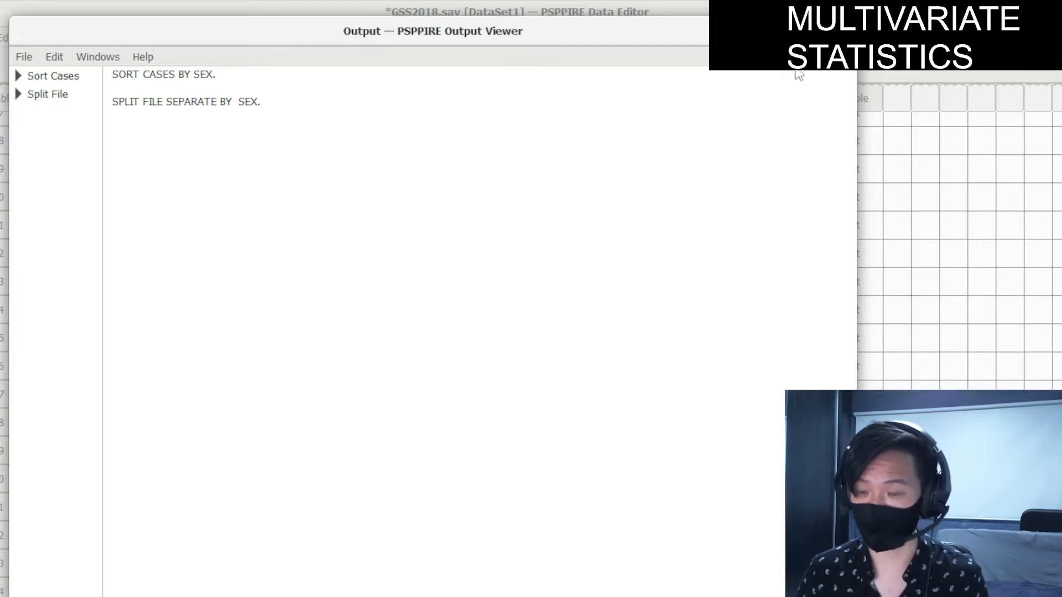
left_click(841, 31)
Replace SEX with FEFAM in the Frequencies analysis and run it on the split file
left_click(195, 44)
mouse_move(198, 55)
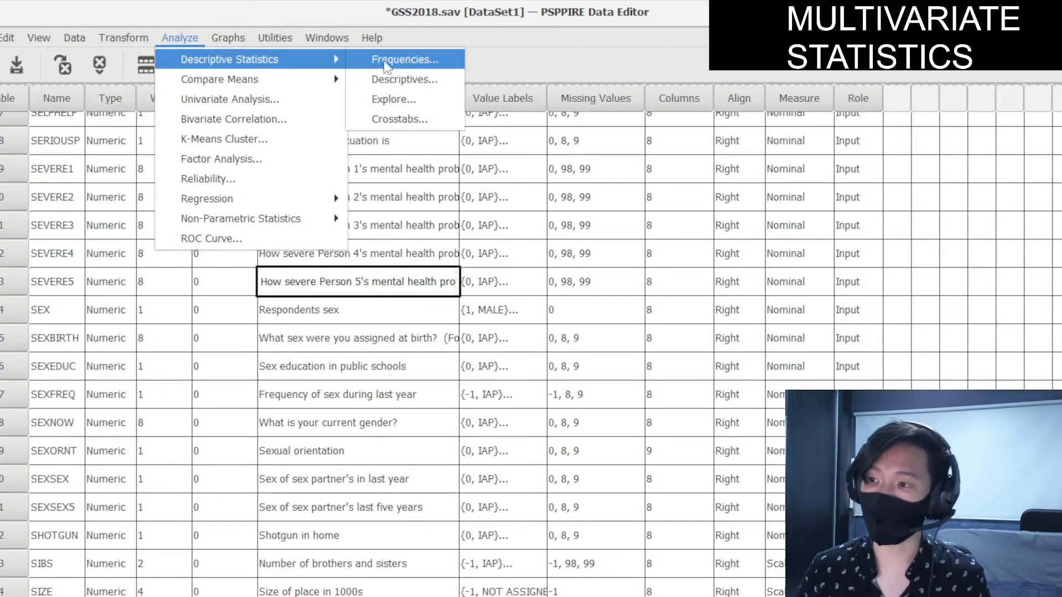
left_click(386, 63)
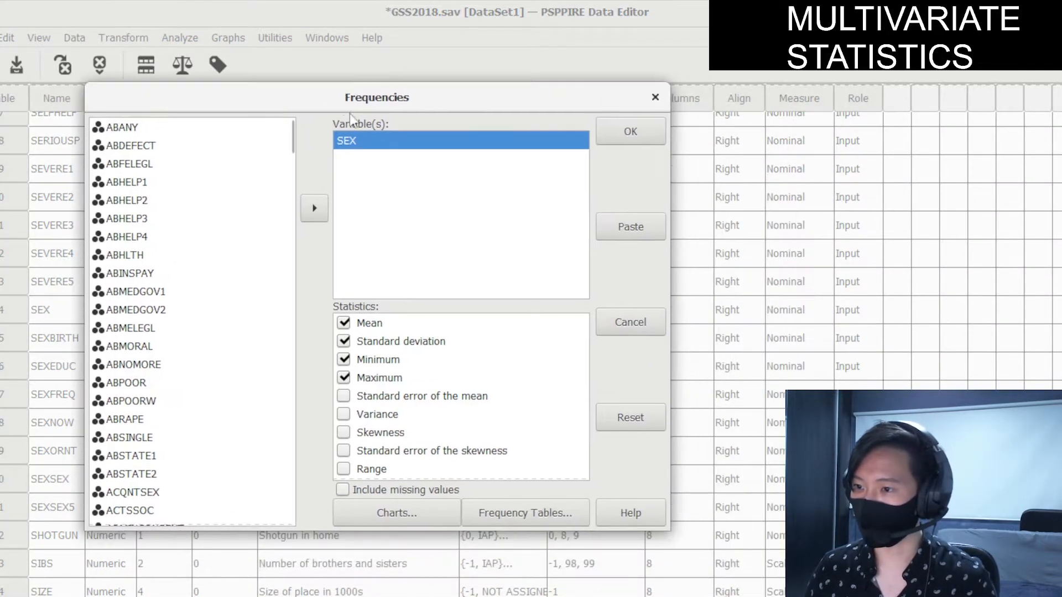
left_click(315, 208)
left_click(211, 270)
type("fefam")
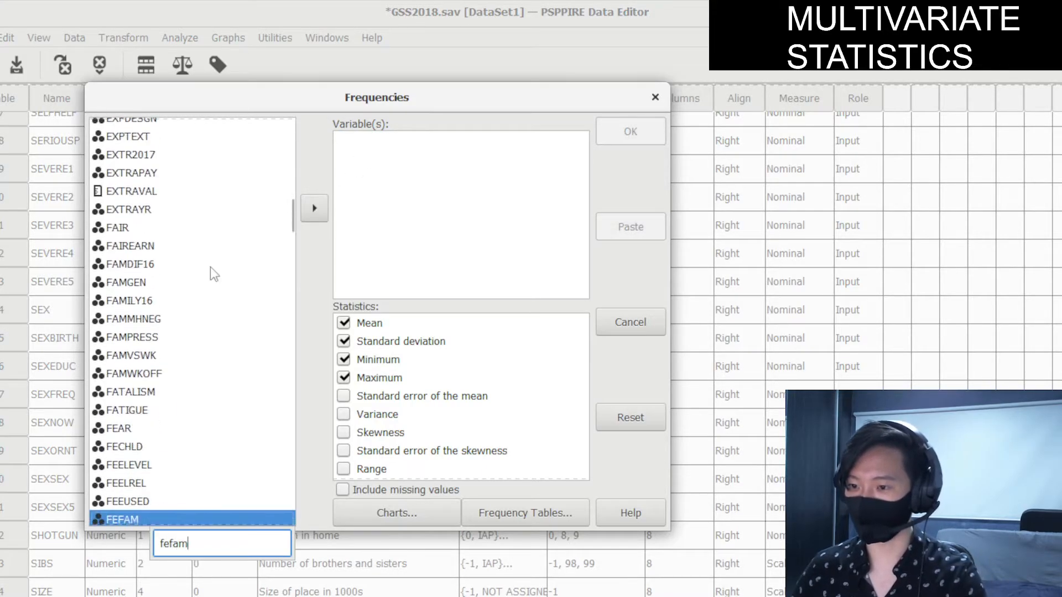
left_click(314, 207)
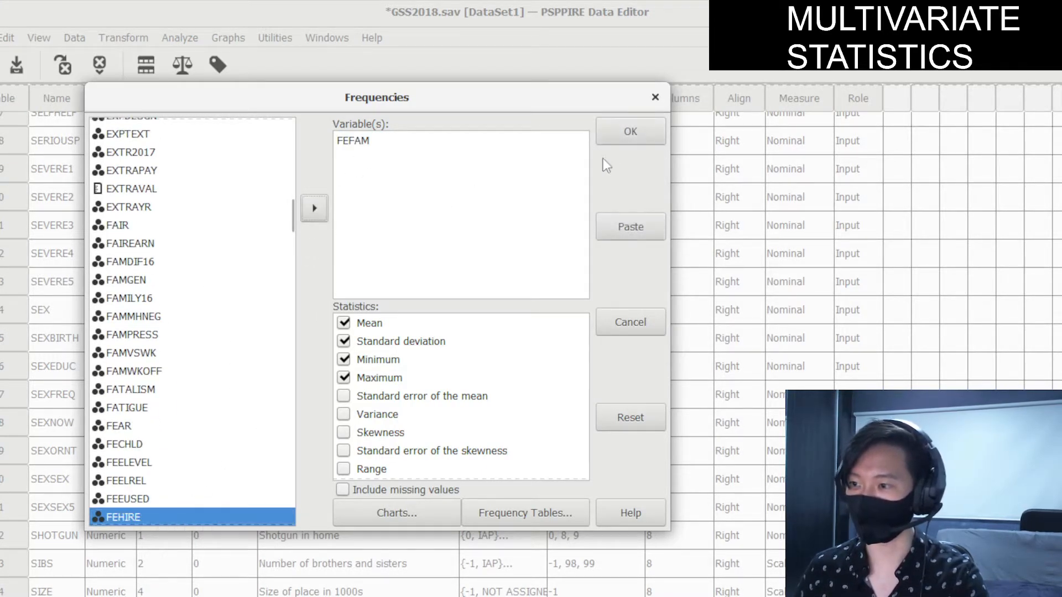
left_click(631, 133)
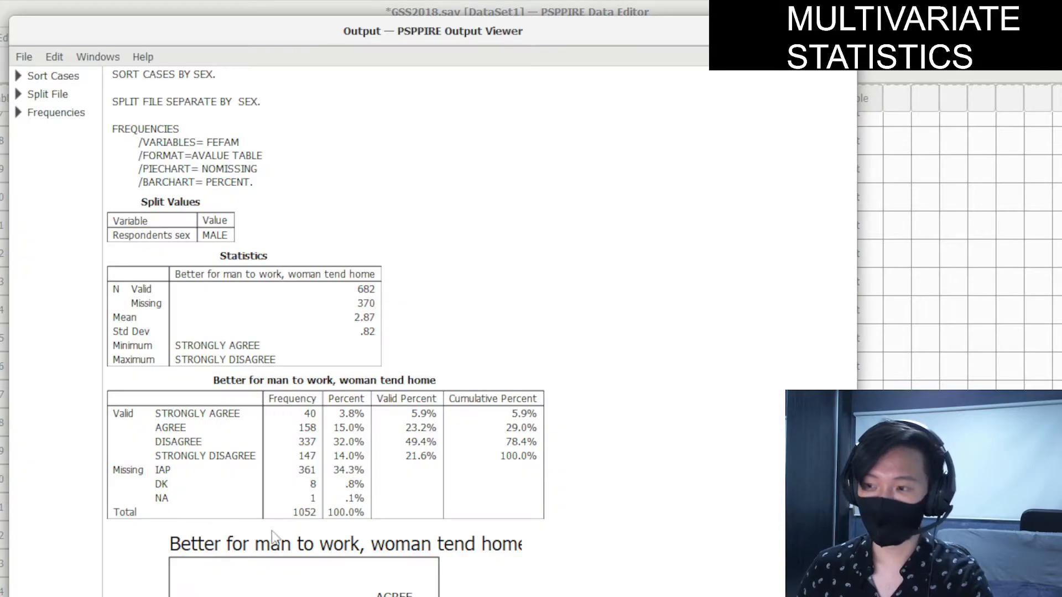
Shrink the output window and compare the FEFAM statistics, frequency tables and charts for male and female respondents
scroll(505, 464, "down", 15)
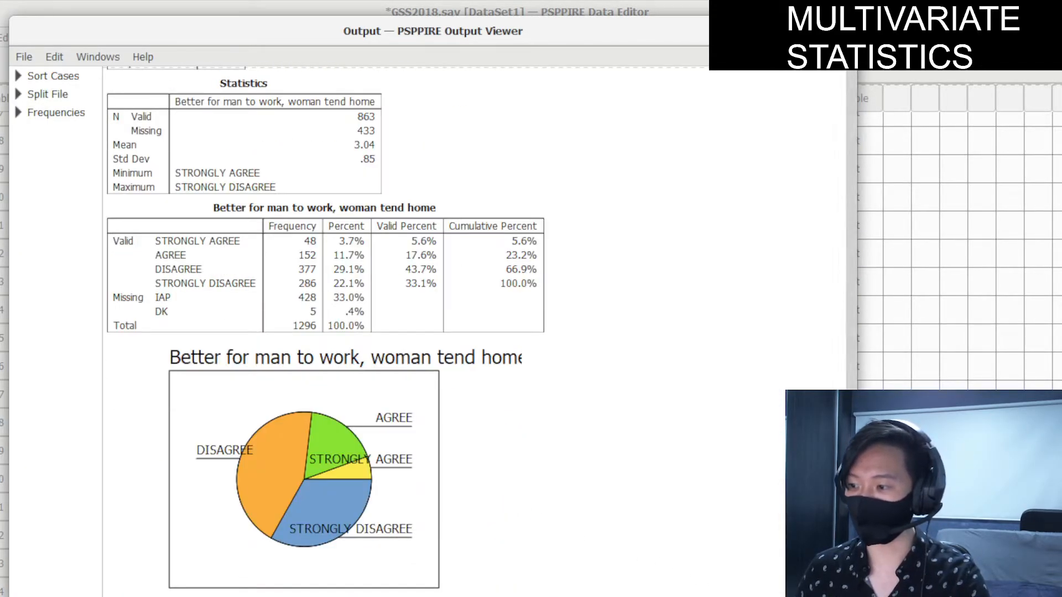
left_click_drag(857, 595, 736, 469)
scroll(559, 383, "down", 3)
scroll(521, 331, "up", 4)
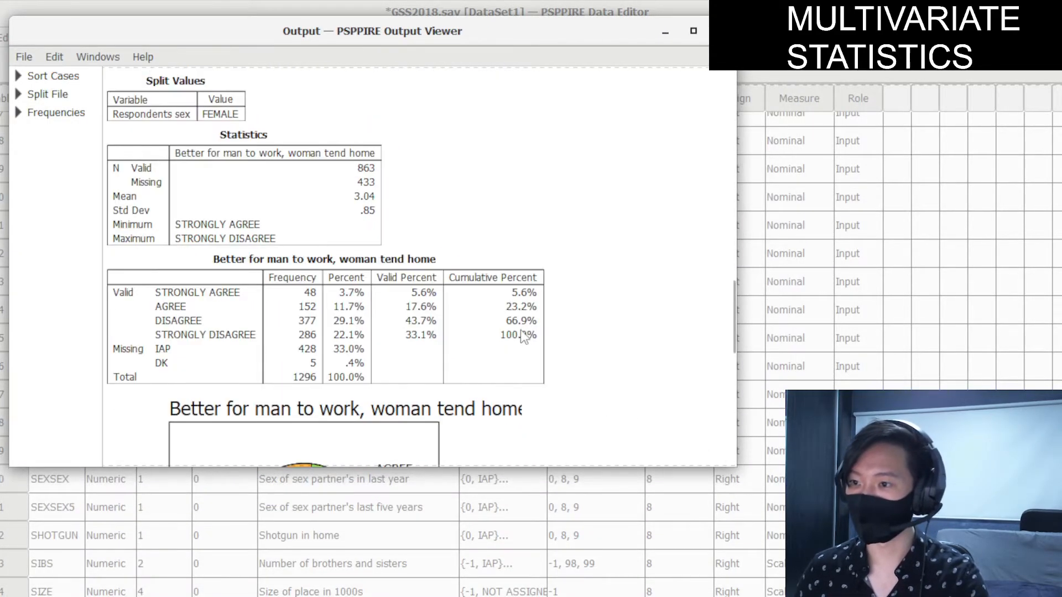
scroll(523, 337, "up", 12)
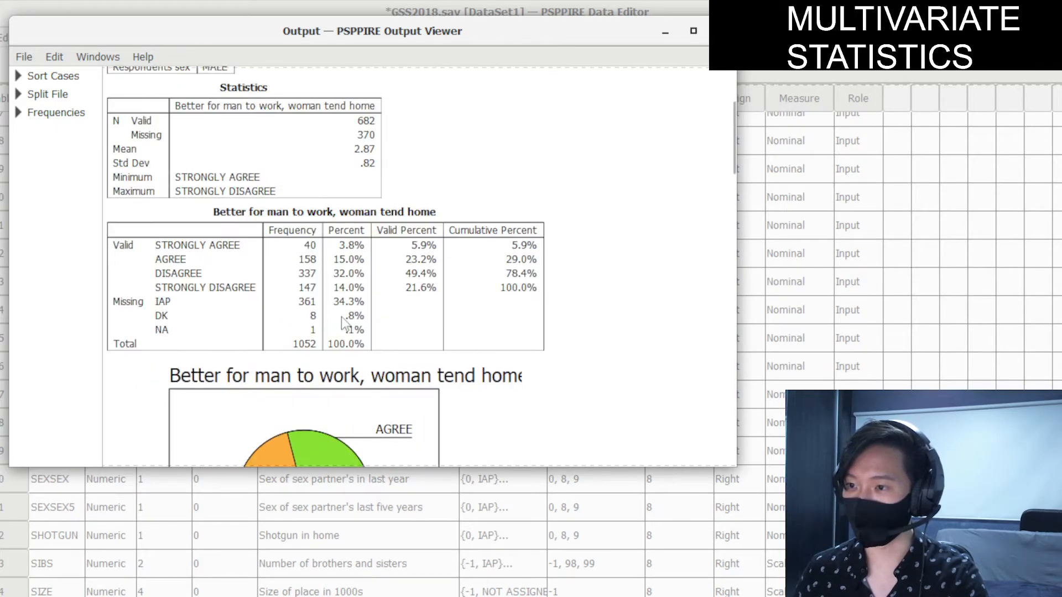
scroll(340, 316, "up", 3)
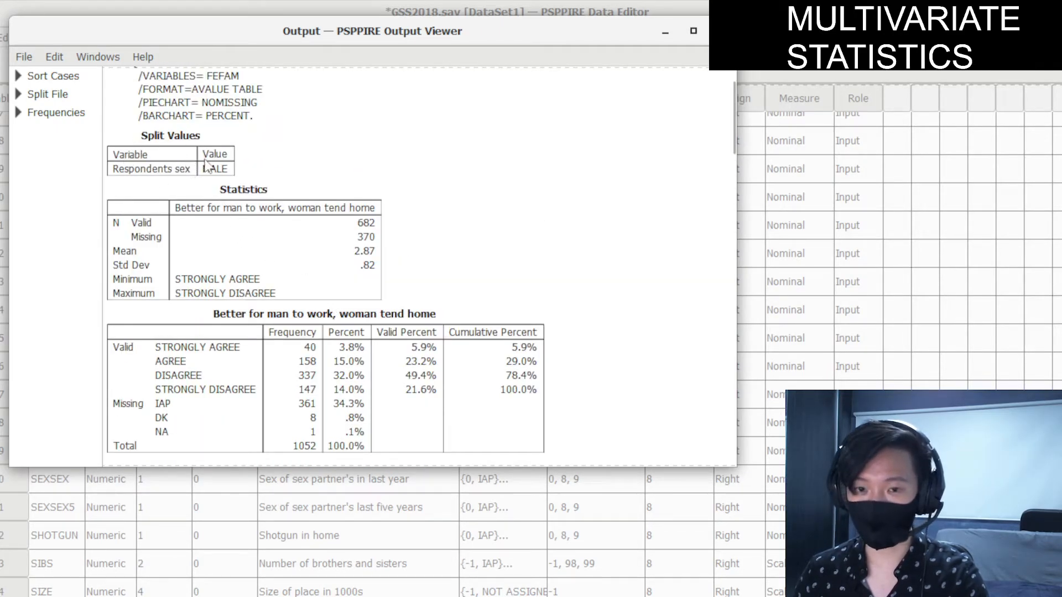
scroll(309, 379, "down", 3)
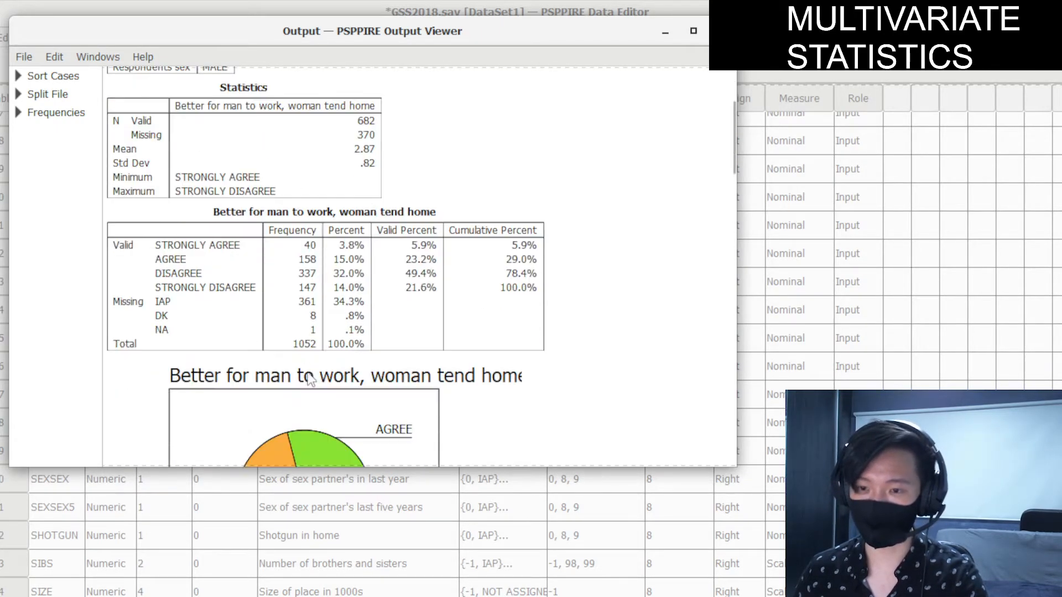
scroll(310, 380, "down", 20)
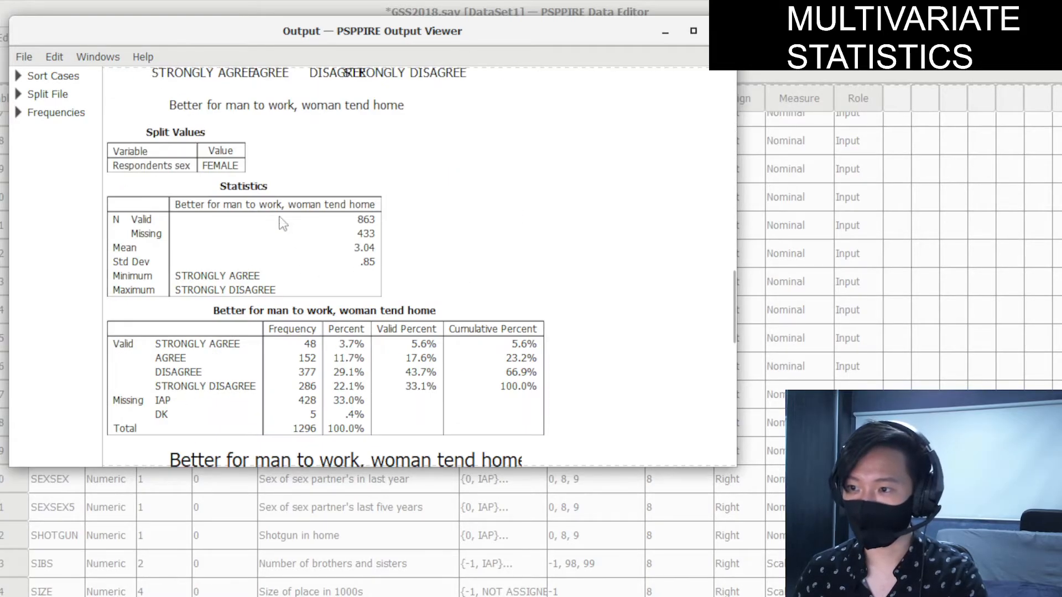
scroll(299, 310, "down", 5)
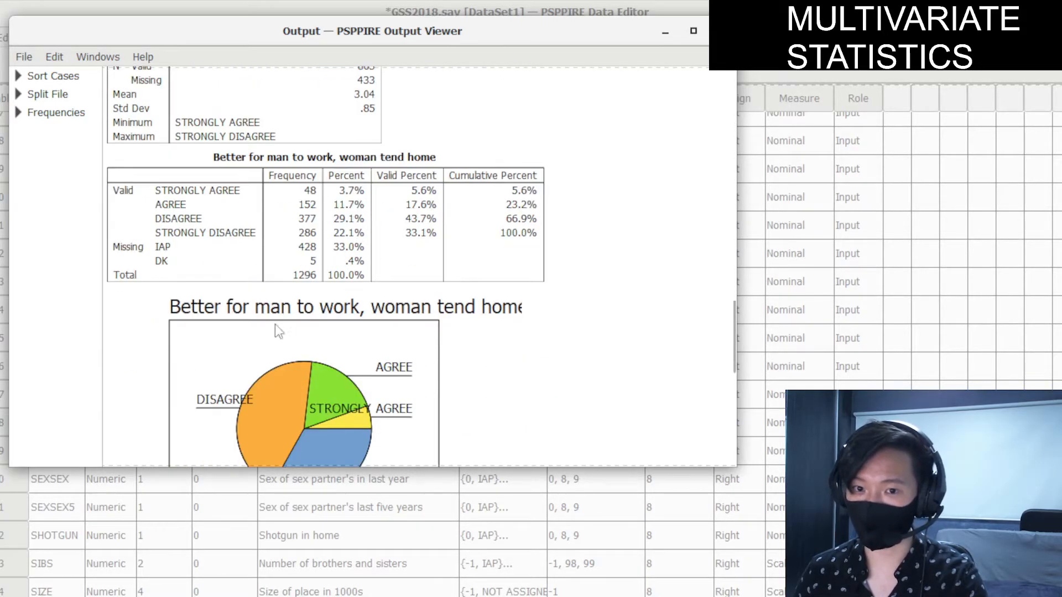
scroll(453, 340, "down", 3)
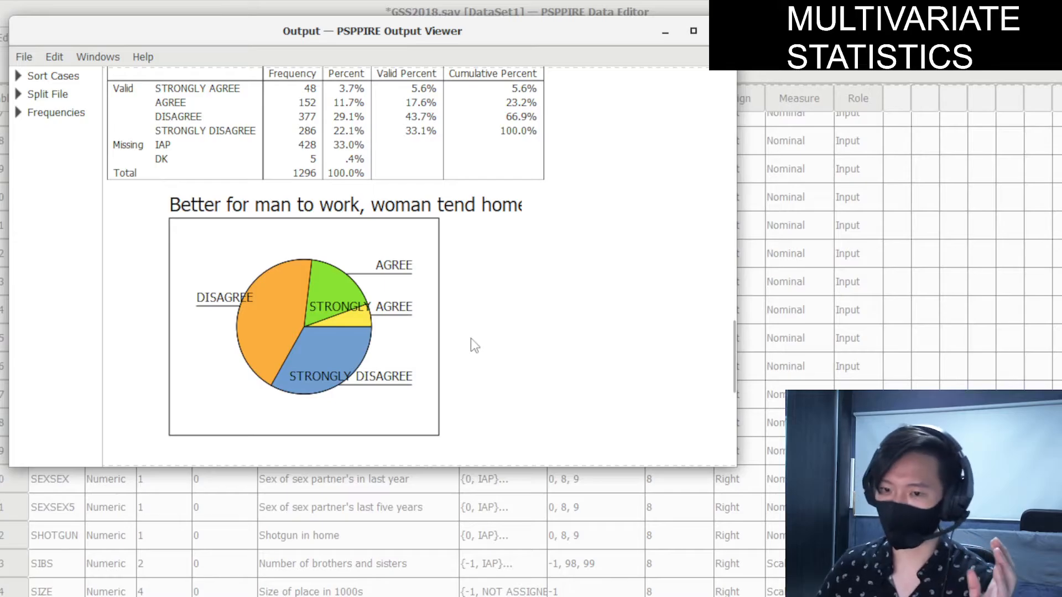
scroll(470, 339, "down", 11)
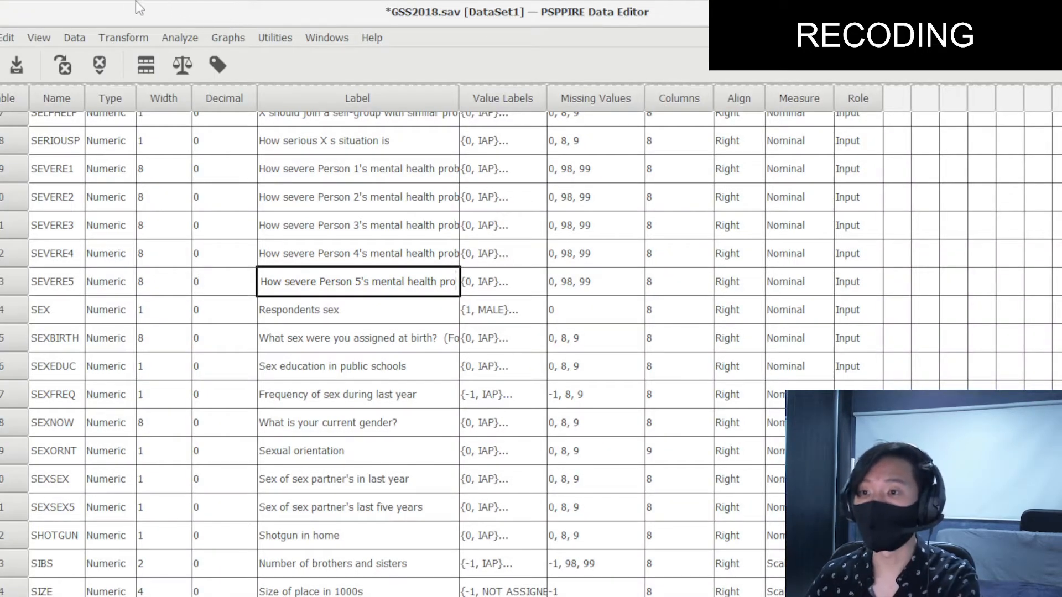
Start a Recode into Different Variables and list its source variables by name instead of label
left_click(112, 40)
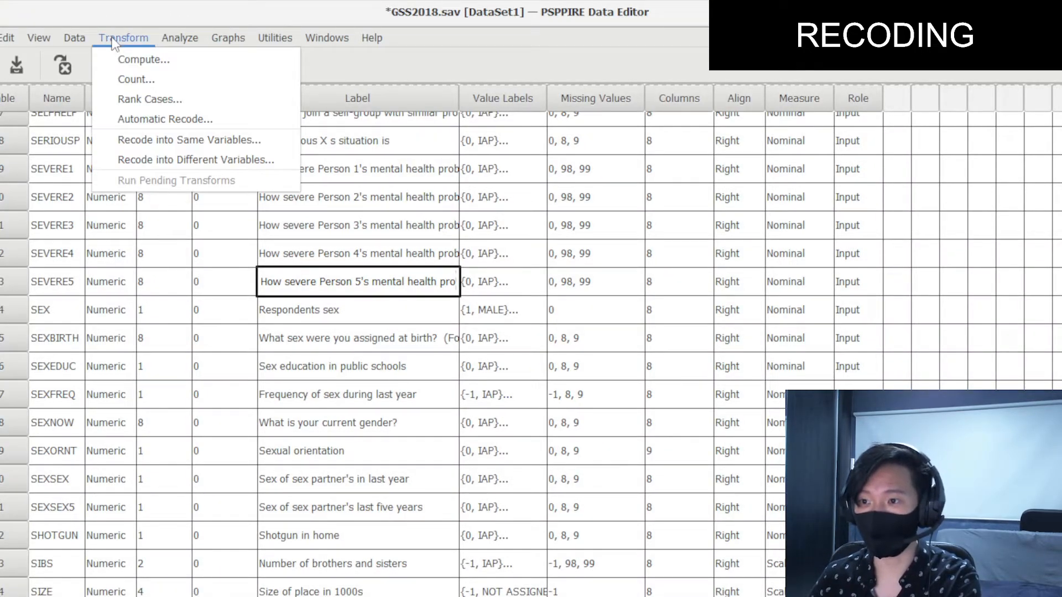
left_click(185, 162)
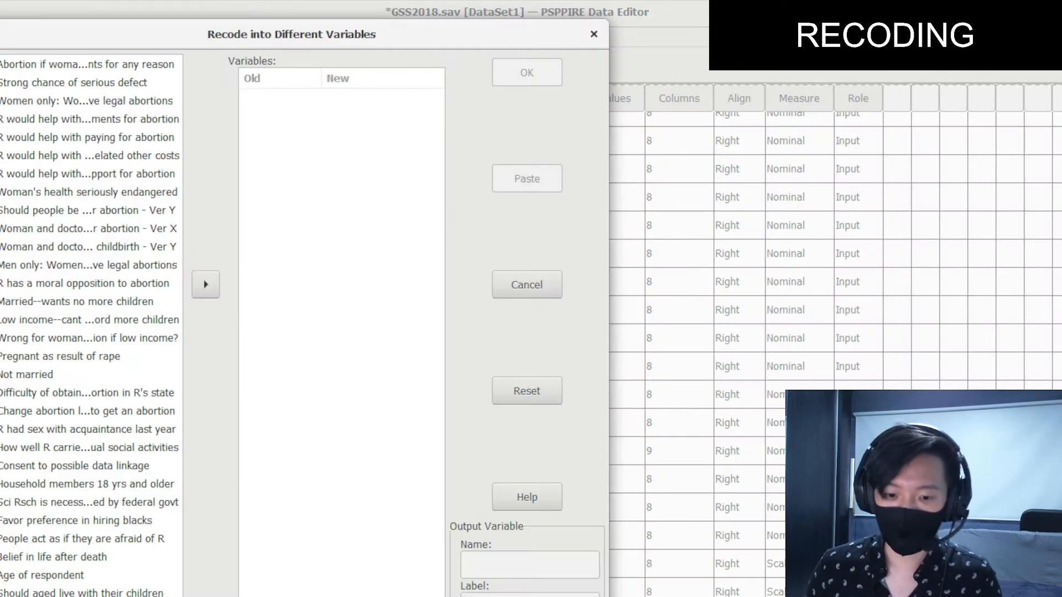
left_click_drag(269, 26, 291, 12)
right_click(90, 88)
left_click(113, 99)
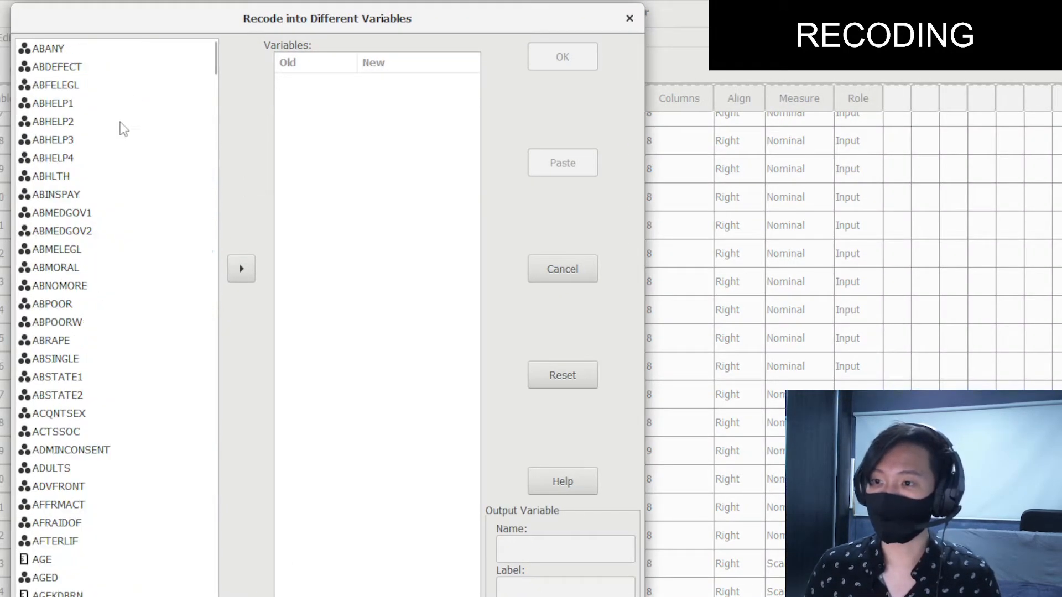
Shrink the recode dialog and add AGE as the variable to recode
left_click(115, 163)
type("age")
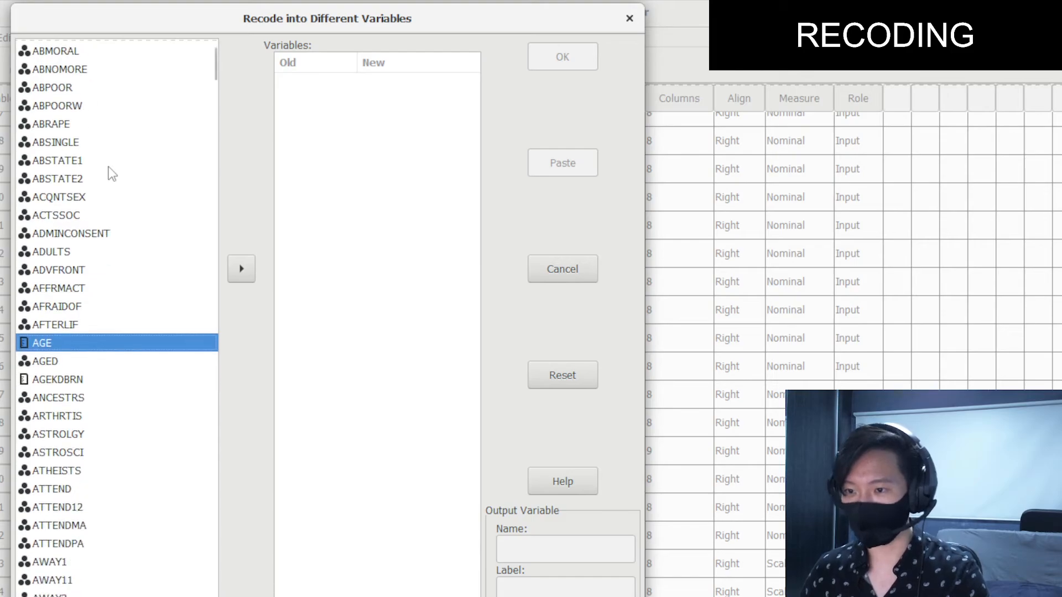
left_click_drag(643, 596, 612, 417)
left_click(57, 345)
left_click(225, 152)
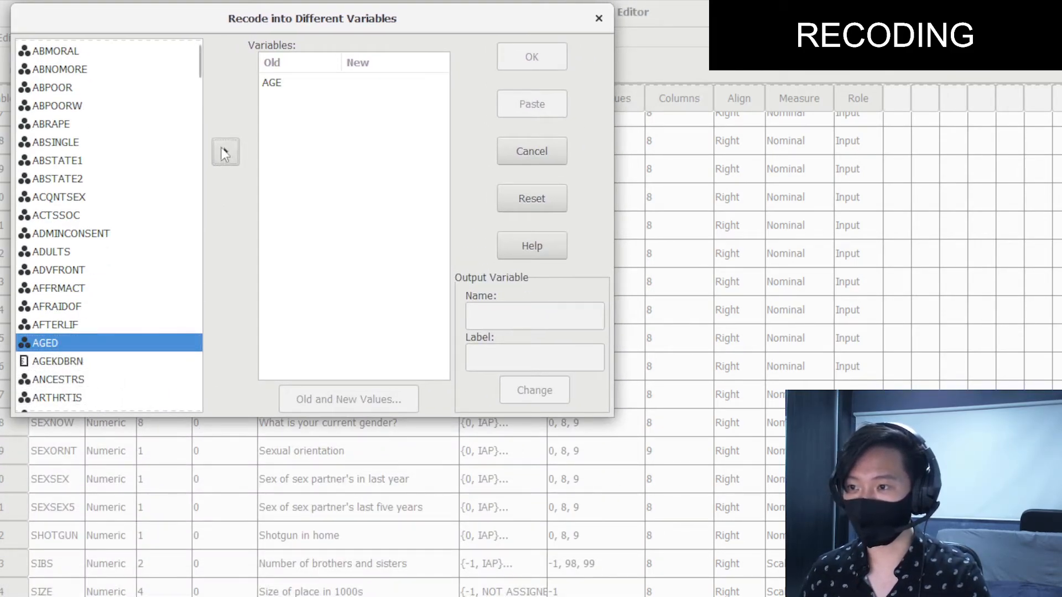
Name the output variable for AGE recode_age and label it "age recoded into 3 categories", applying the change
left_click(280, 84)
left_click(513, 309)
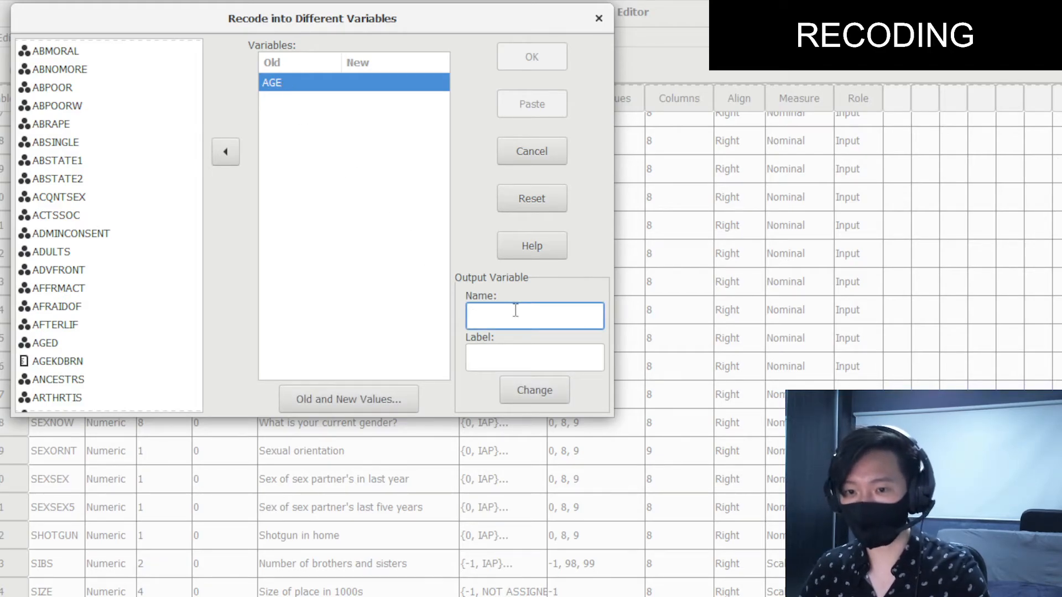
type("recode_")
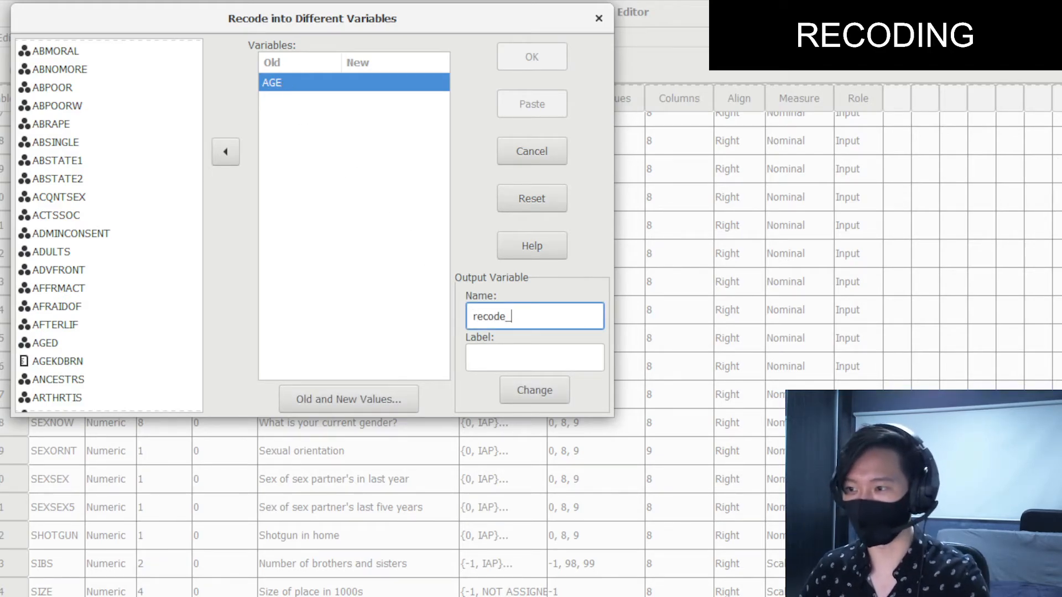
type("age")
left_click(539, 349)
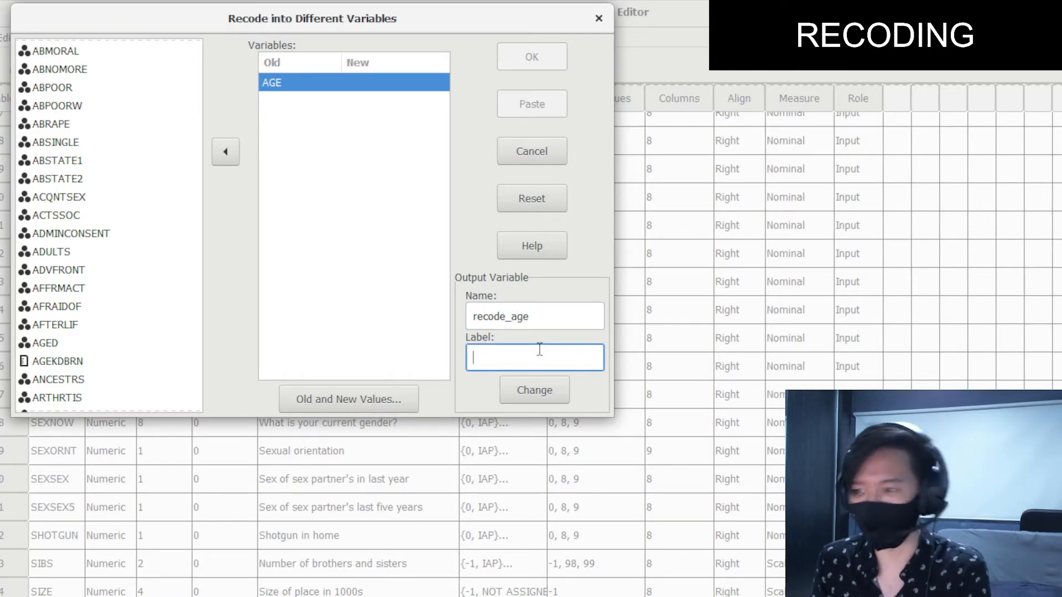
type("age rec")
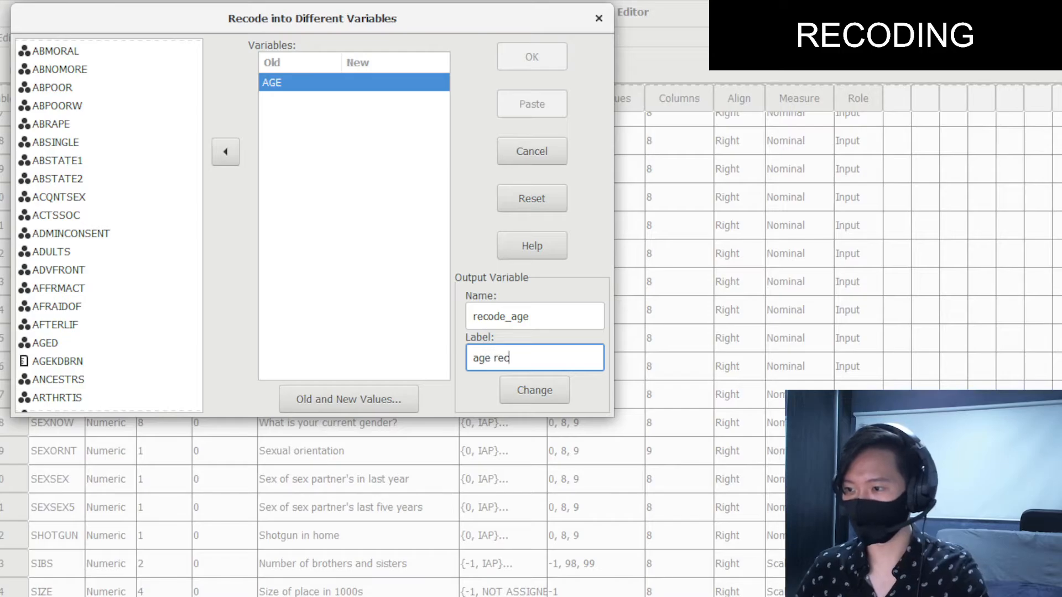
type("oded into 3 categories")
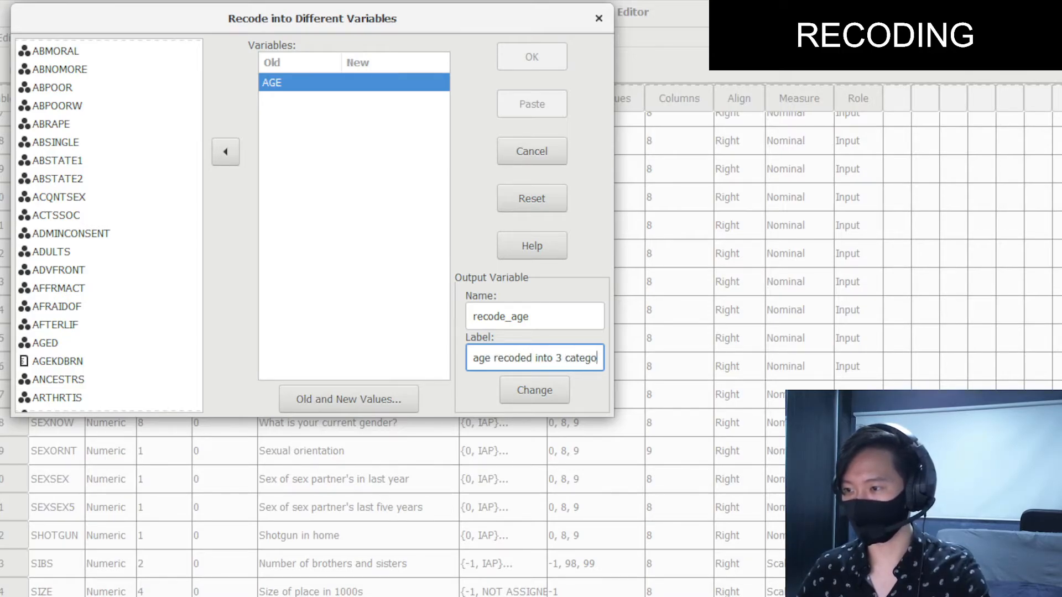
left_click(564, 390)
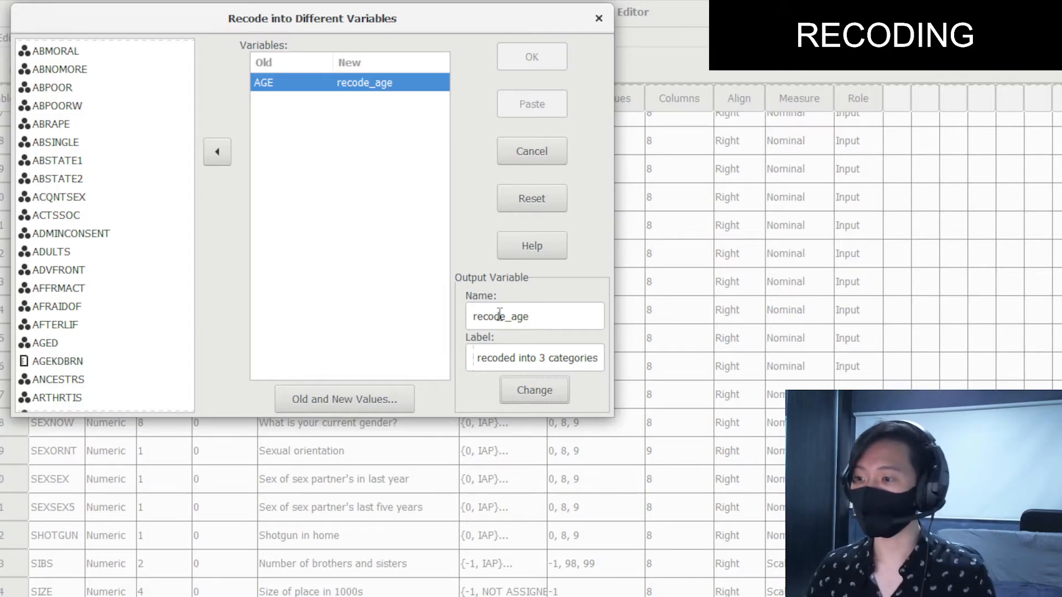
left_click_drag(499, 313, 453, 316)
left_click(483, 356)
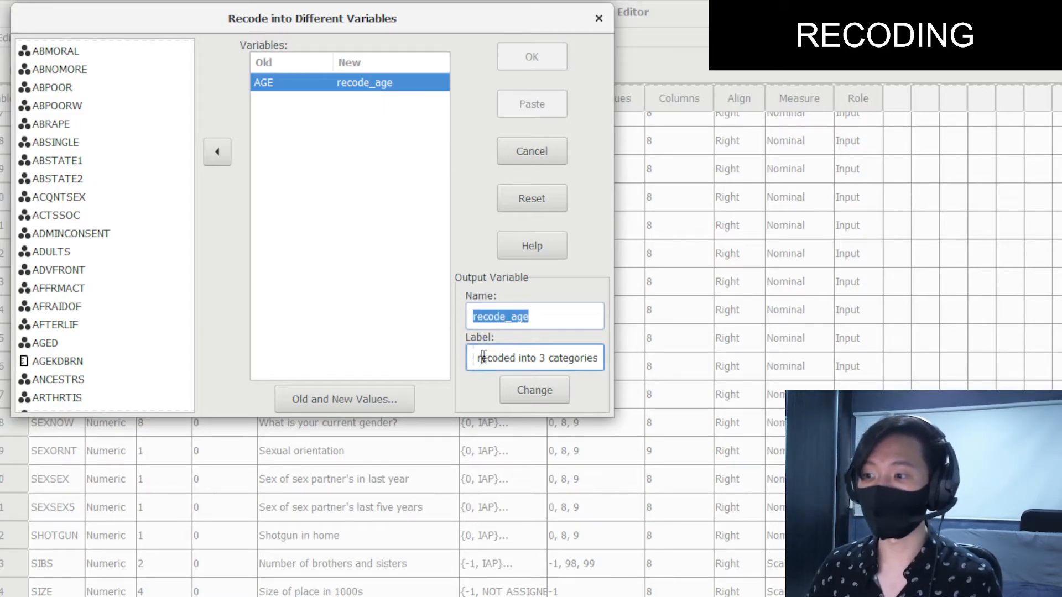
left_click_drag(483, 357, 600, 358)
left_click(559, 318)
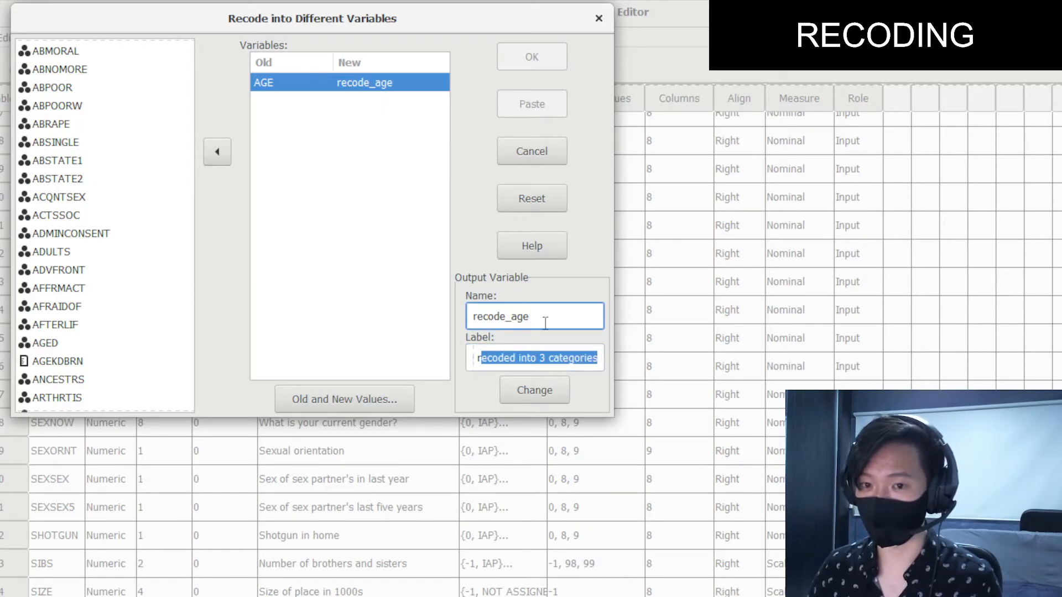
left_click(525, 390)
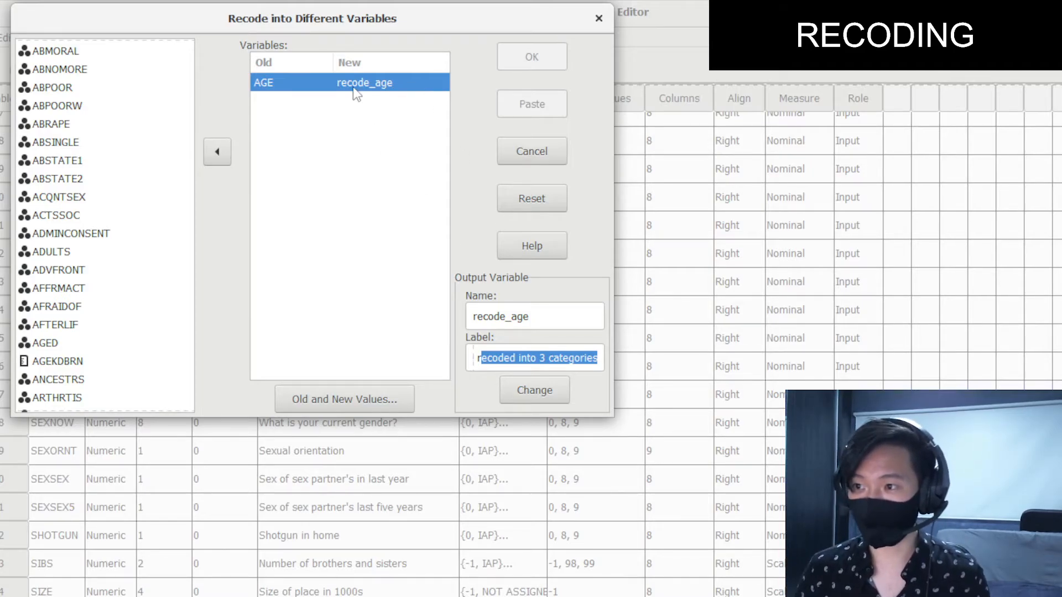
Open the old and new values for the AGE recode, then shrink and reposition the dialog to expose all its fields
left_click(354, 400)
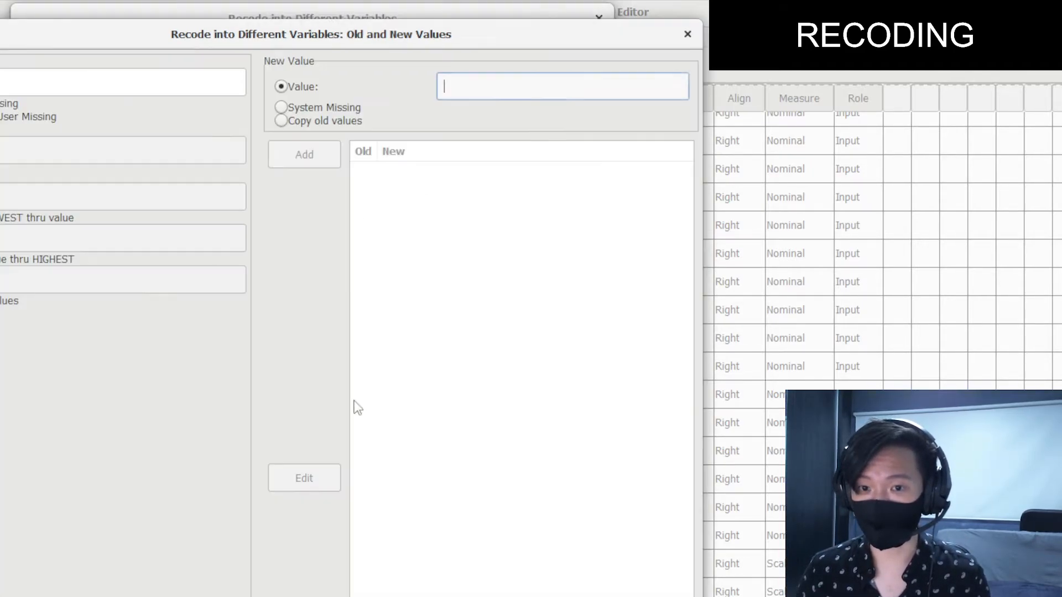
left_click_drag(703, 596, 544, 594)
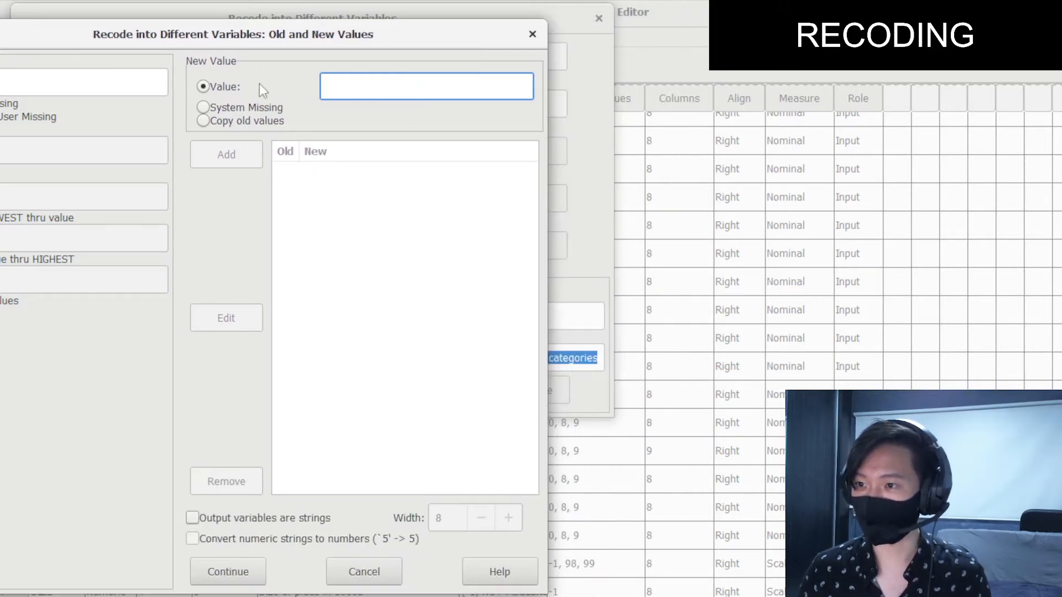
left_click_drag(236, 39, 313, 34)
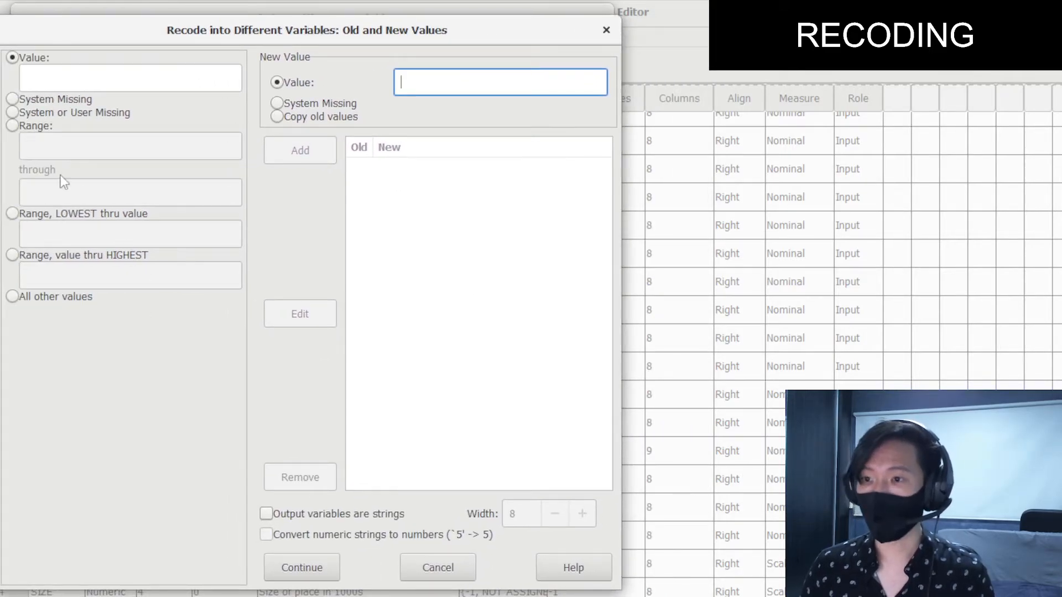
Try recoding the single AGE values 18 and 19 one by one into the new value 1
left_click(47, 76)
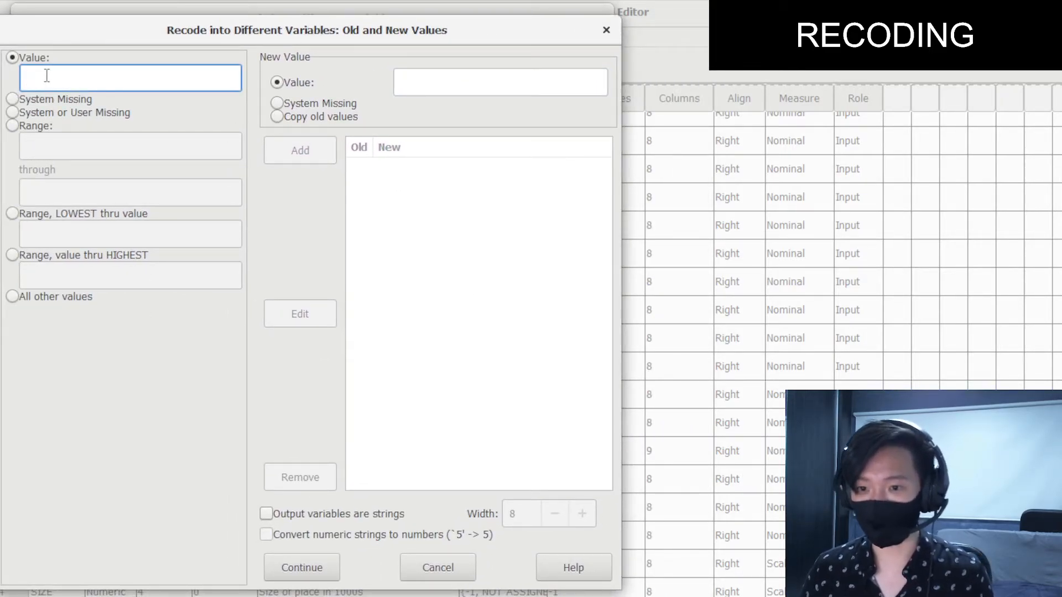
type("18")
left_click(442, 82)
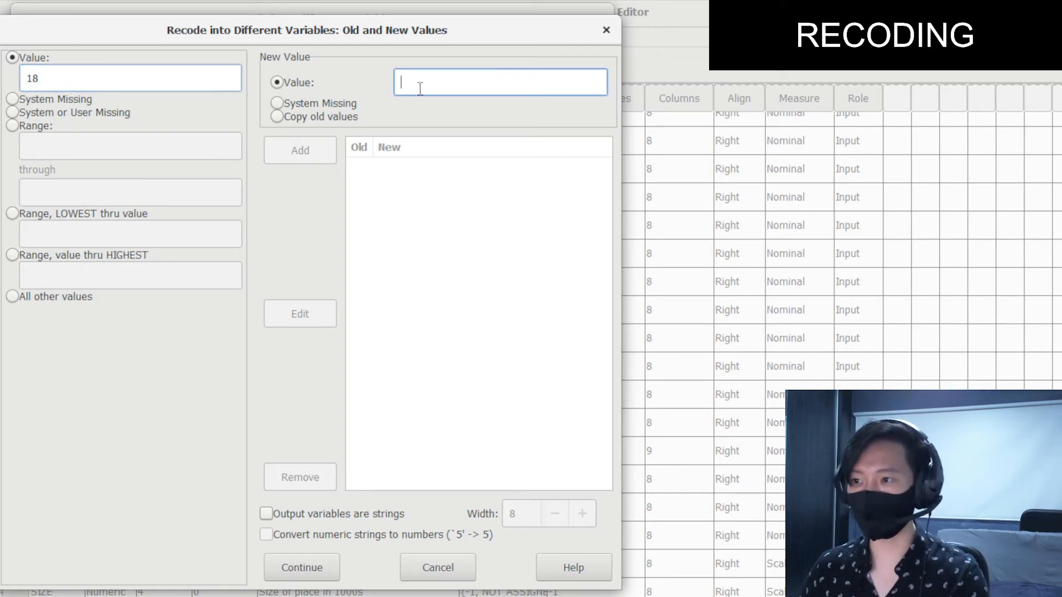
type("1")
left_click(317, 152)
double_click(114, 79)
type("19")
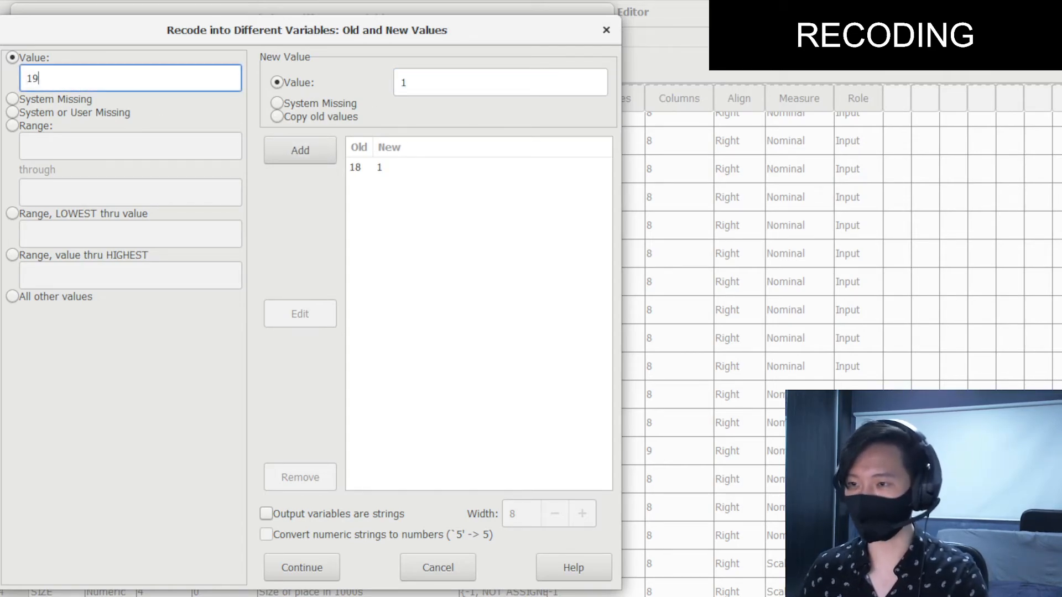
left_click(317, 145)
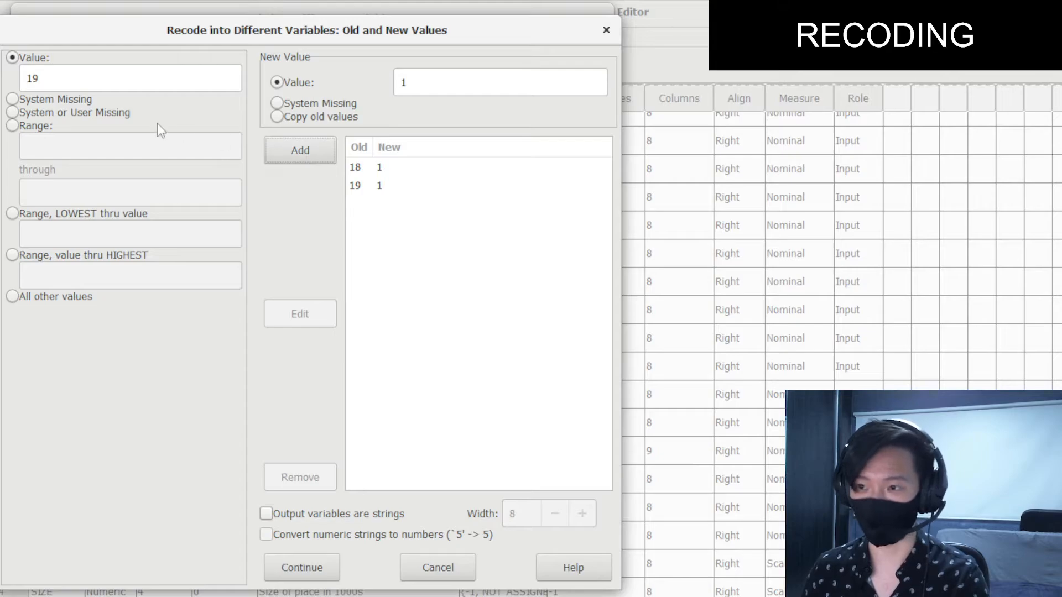
Remove the two single-value mappings for 18 and 19 from the recode list
left_click(374, 167)
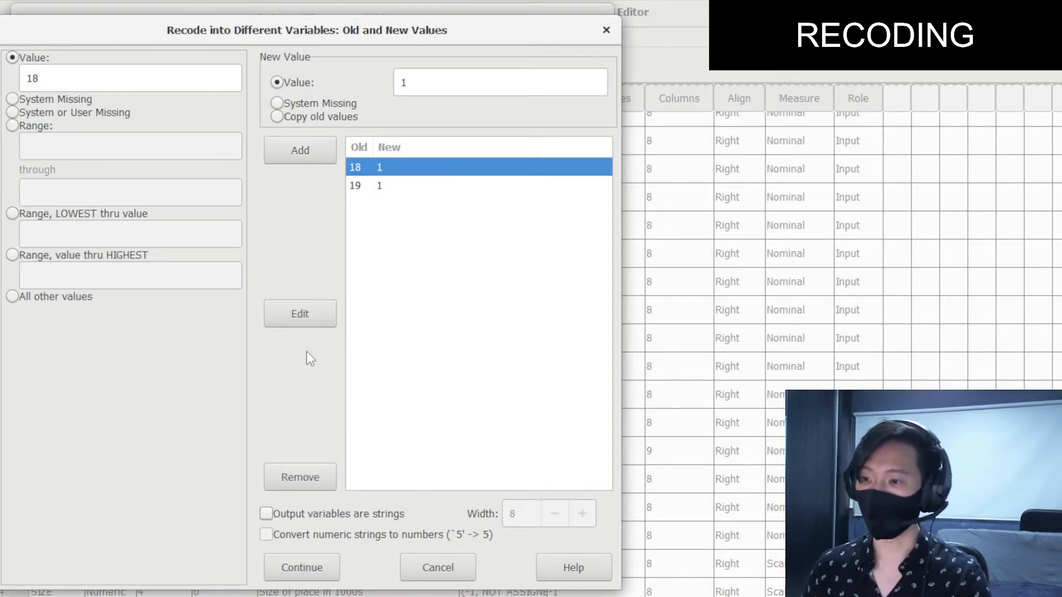
left_click(320, 477)
left_click(320, 479)
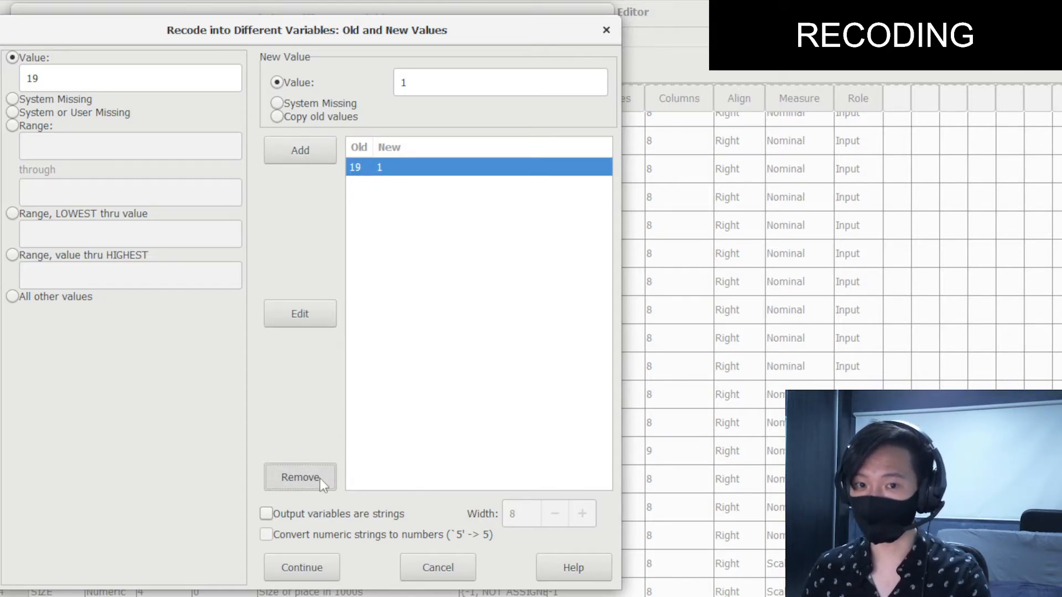
Add a mapping that recodes the AGE range 18 through 22 into the new value 1
left_click(20, 125)
left_click(95, 152)
type("18")
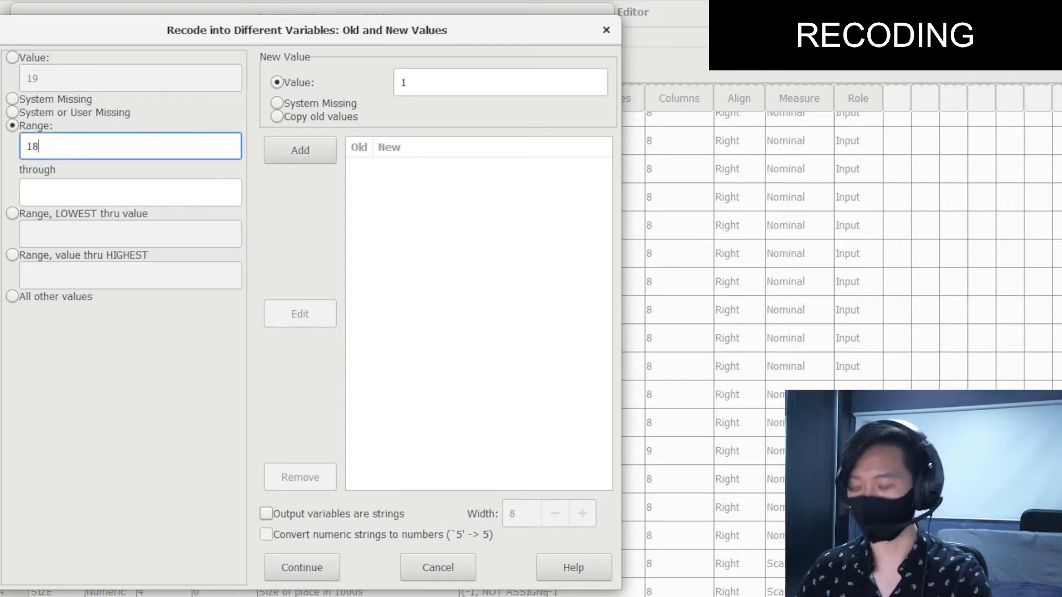
left_click(98, 187)
type("22")
left_click(301, 159)
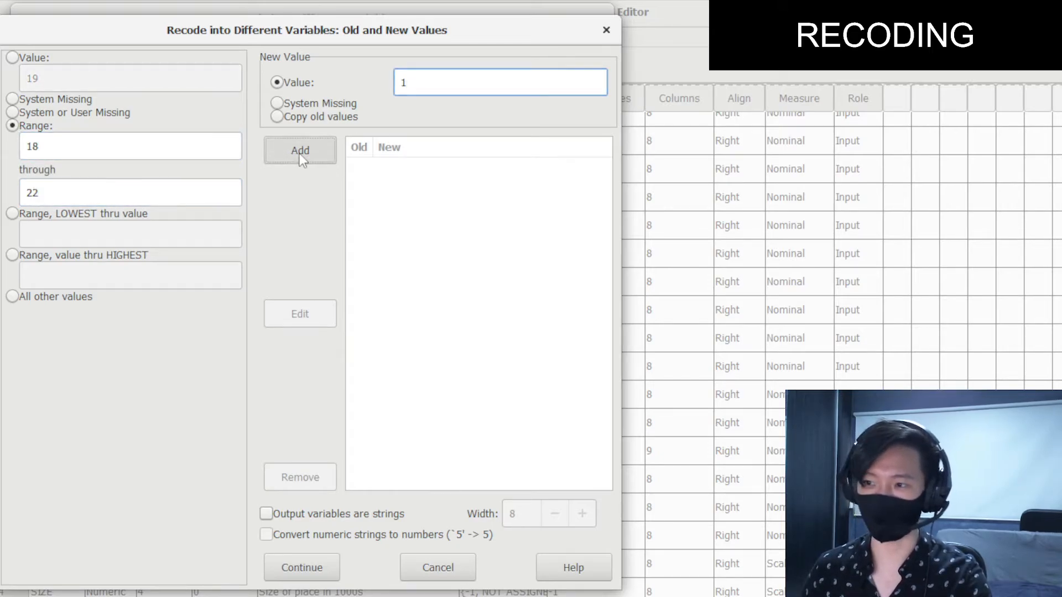
left_click(396, 168)
Add a mapping that recodes the AGE range 23 through 50 into the new value 2
double_click(47, 148)
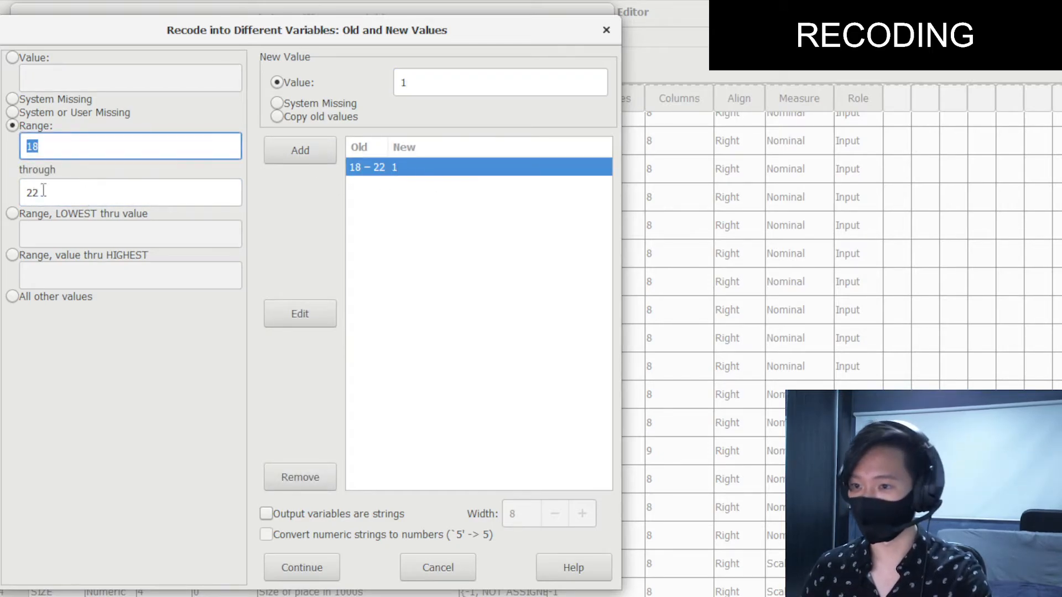
type("23")
key("Tab")
type("50")
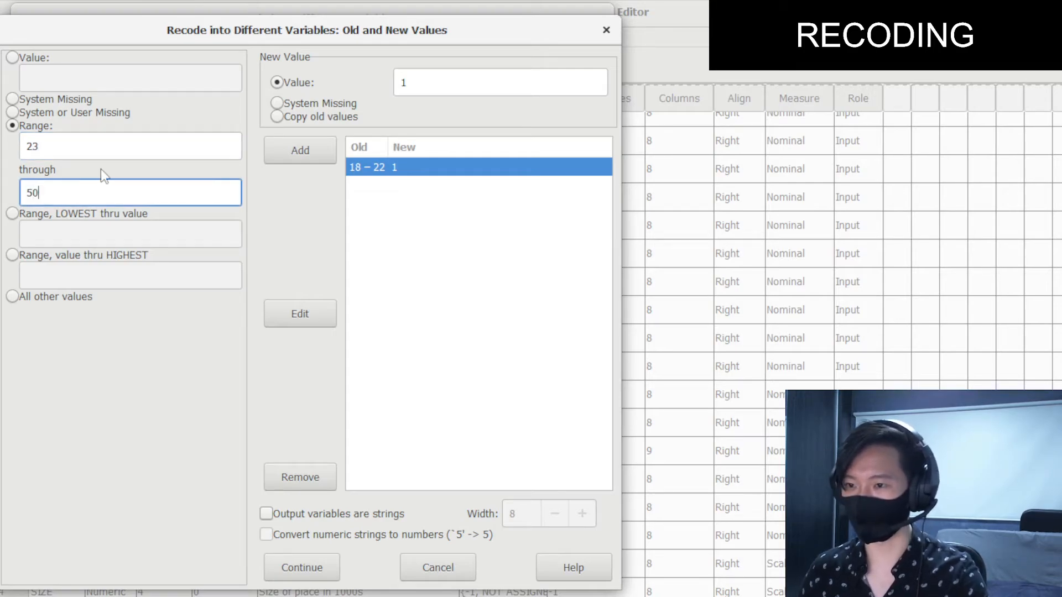
double_click(407, 83)
type("2")
left_click(300, 150)
Add a mapping that recodes the AGE range 51 through 89 into the new value 3
double_click(48, 147)
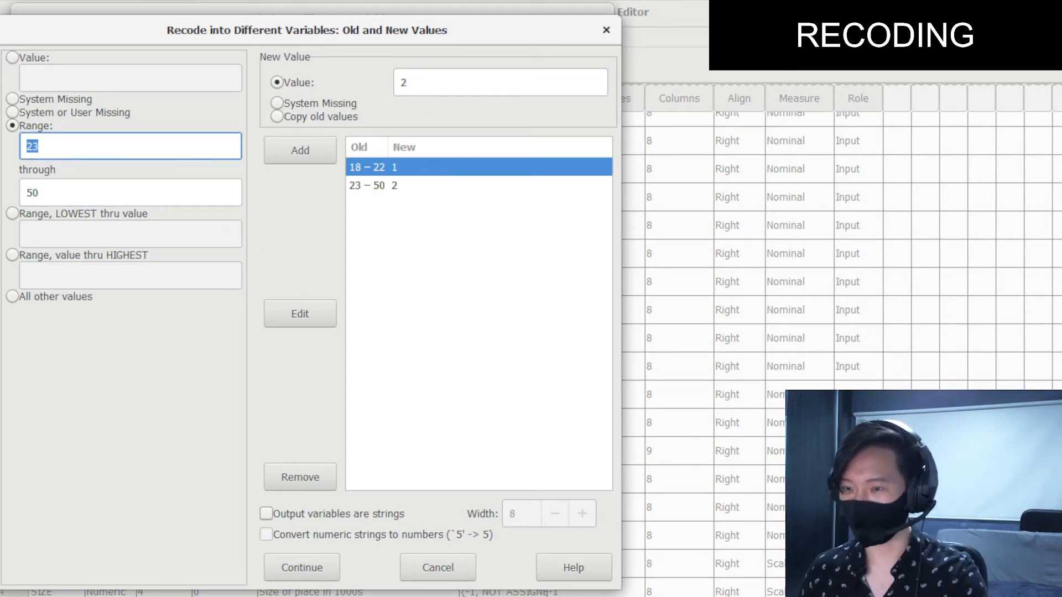
type("51")
key("Tab")
type("9")
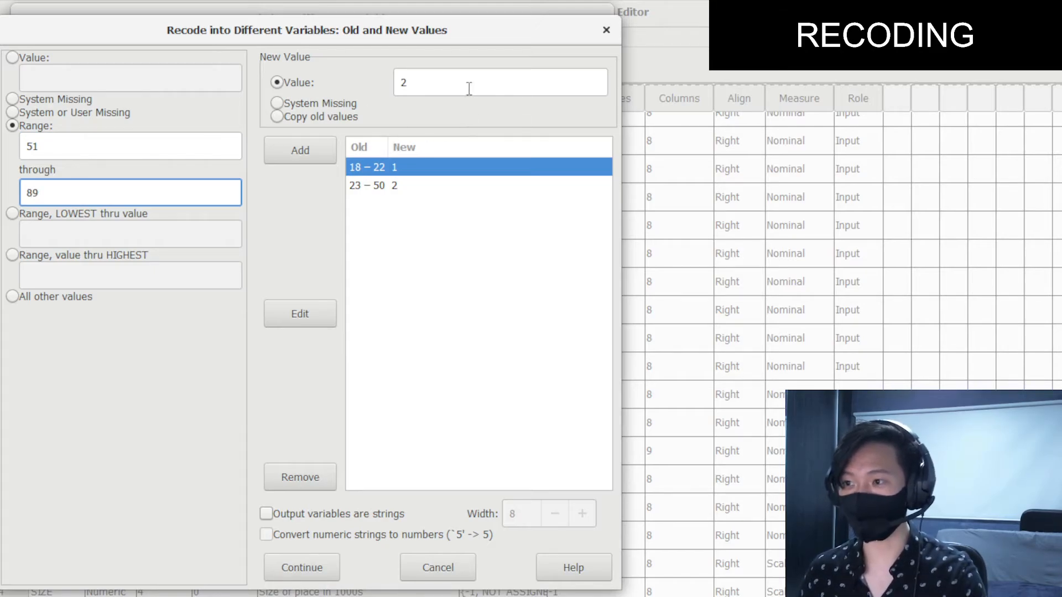
double_click(469, 88)
type("3")
left_click(320, 151)
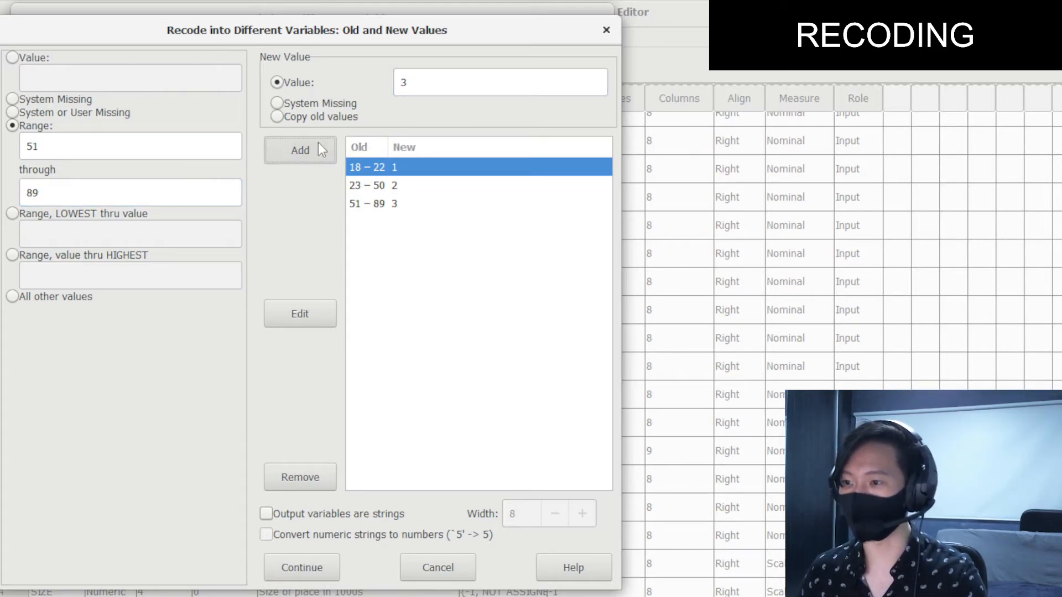
Accept the three age mappings and run the recode of AGE into recode_age
left_click(366, 209)
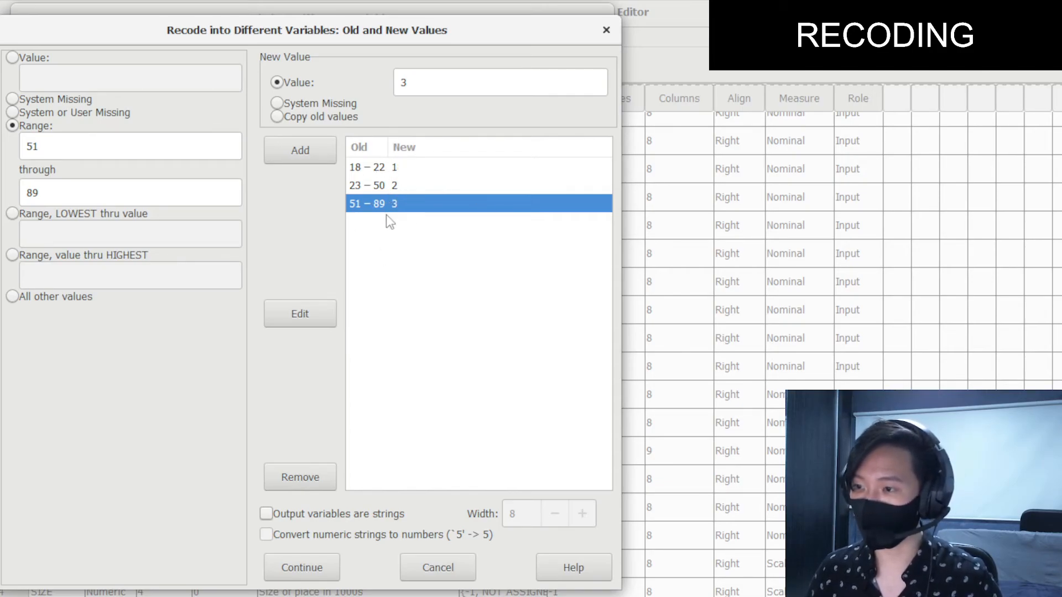
left_click(316, 568)
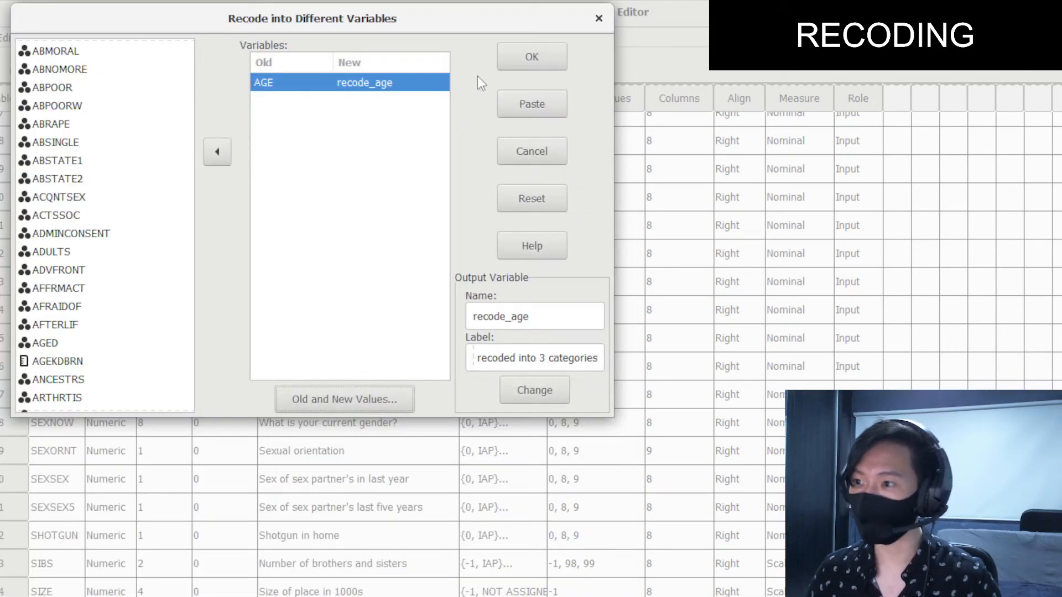
left_click(532, 57)
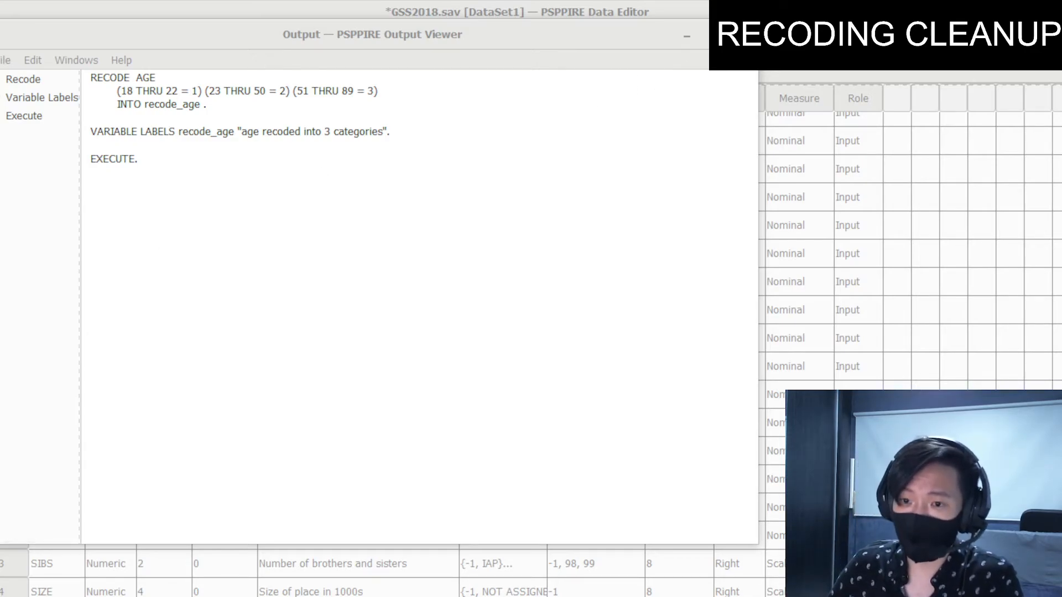
Start a Frequencies analysis from the data editor and clear the previously analysed variable from it
left_click(265, 11)
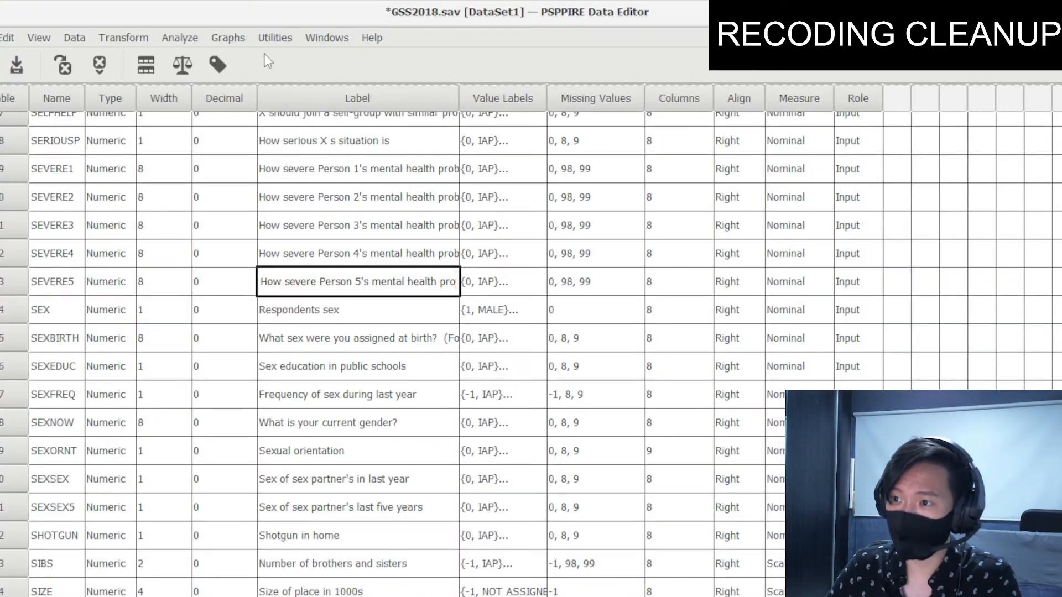
left_click(183, 39)
mouse_move(309, 60)
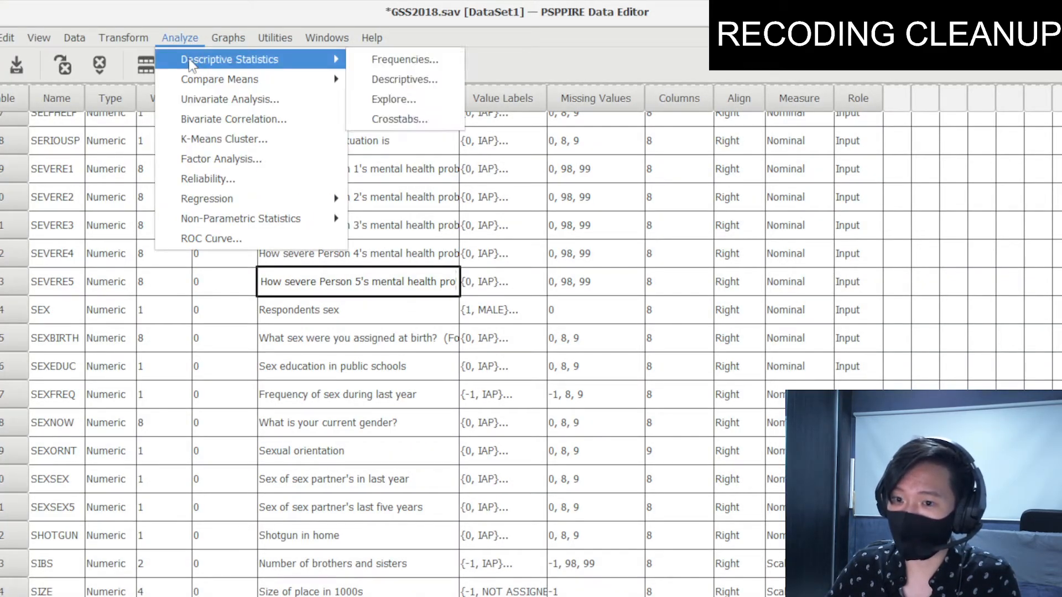
left_click(383, 58)
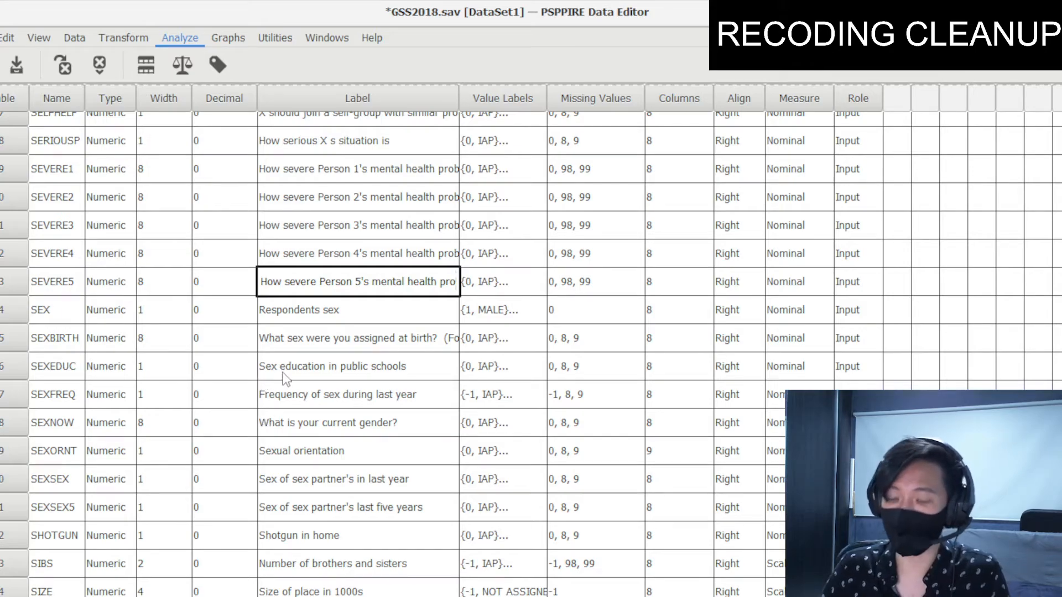
left_click_drag(476, 200, 343, 53)
left_click(368, 81)
left_click(321, 150)
Add AGE and recode_age as the variables for the Frequencies analysis
left_click(174, 178)
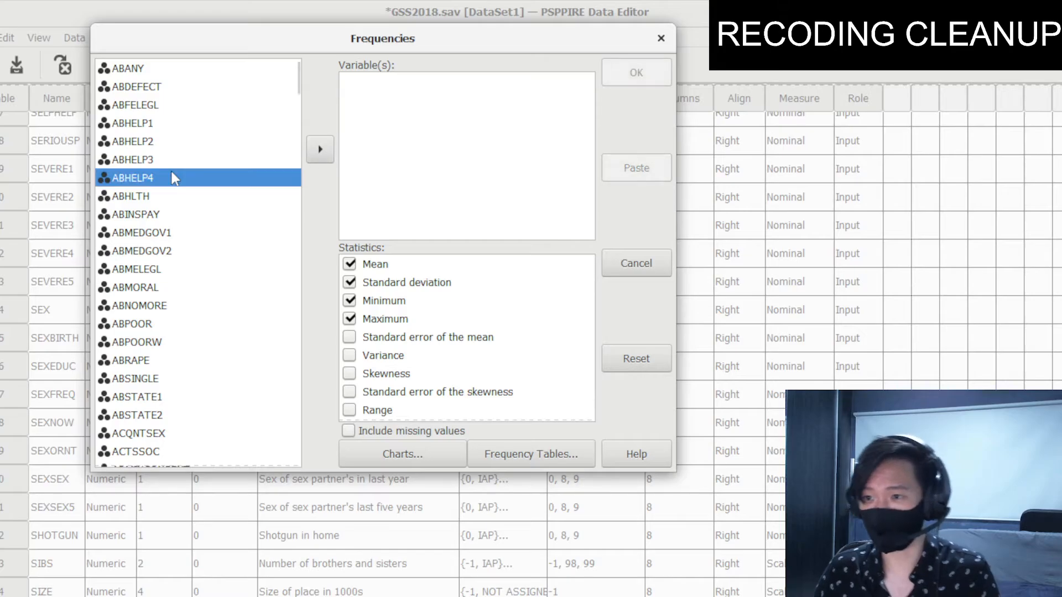
type("age")
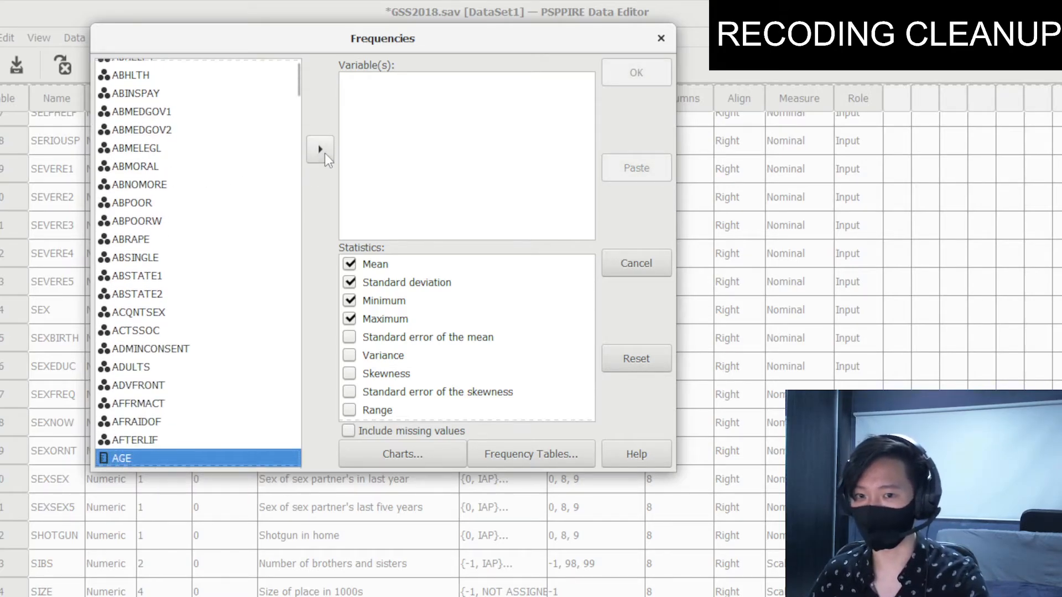
left_click(320, 149)
left_click(194, 166)
type("recode")
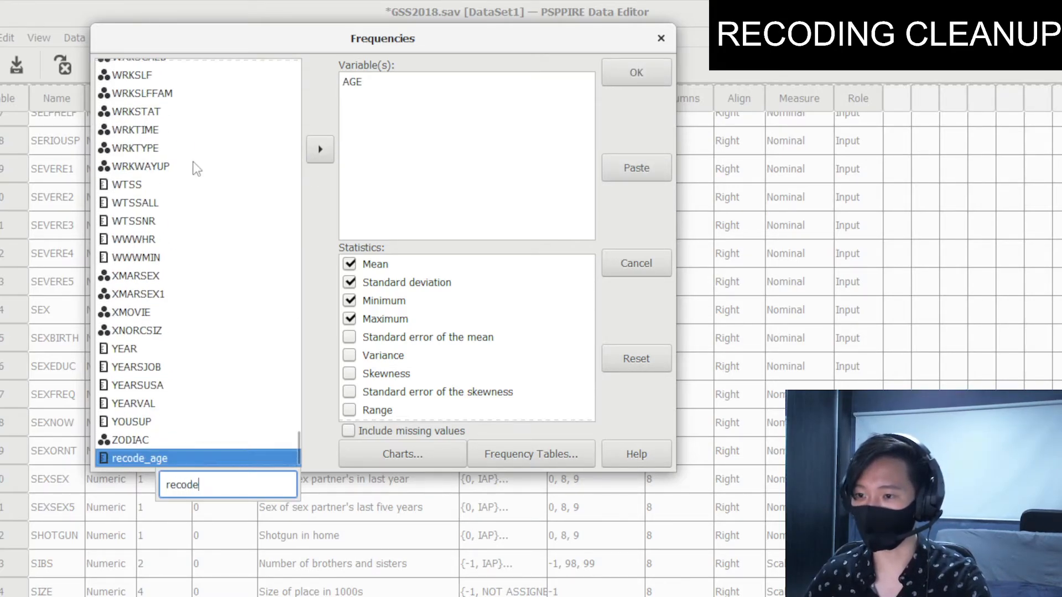
left_click(319, 150)
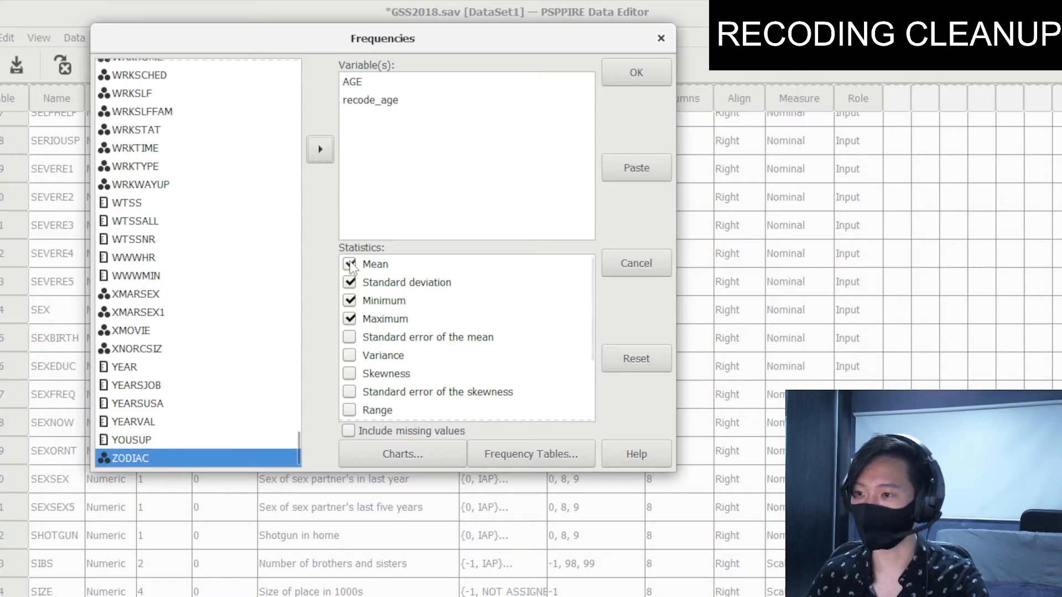
Run the Frequencies analysis on AGE and recode_age and review the resulting tables and charts
left_click(630, 75)
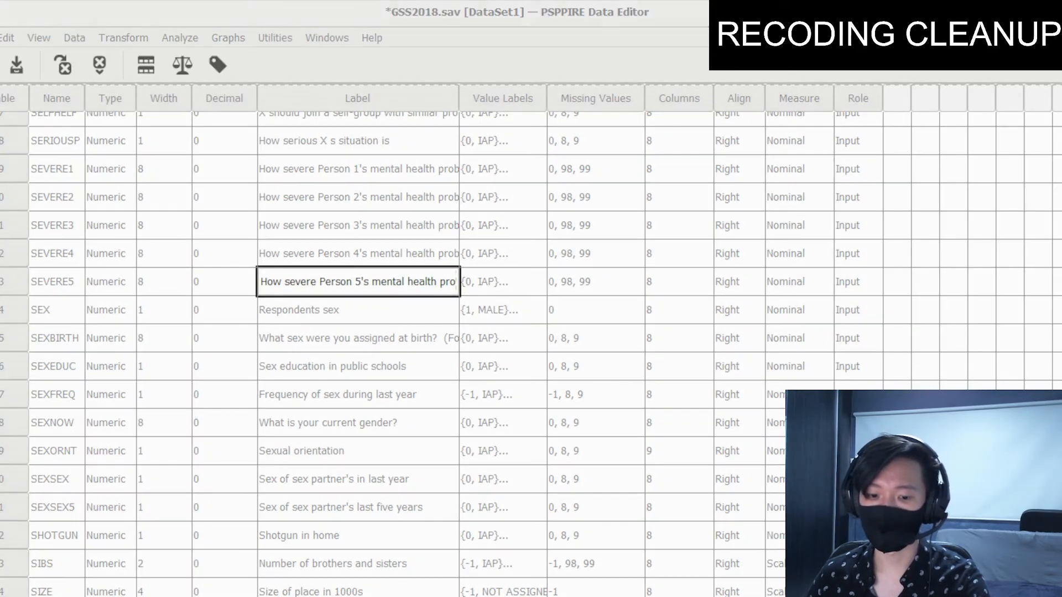
left_click(21, 138)
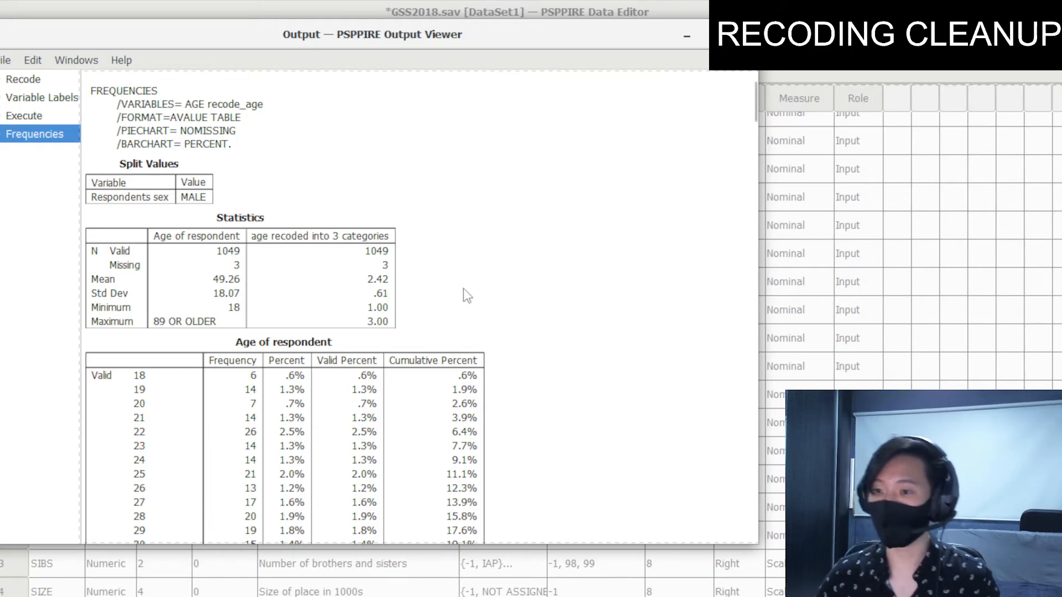
scroll(281, 323, "down", 3)
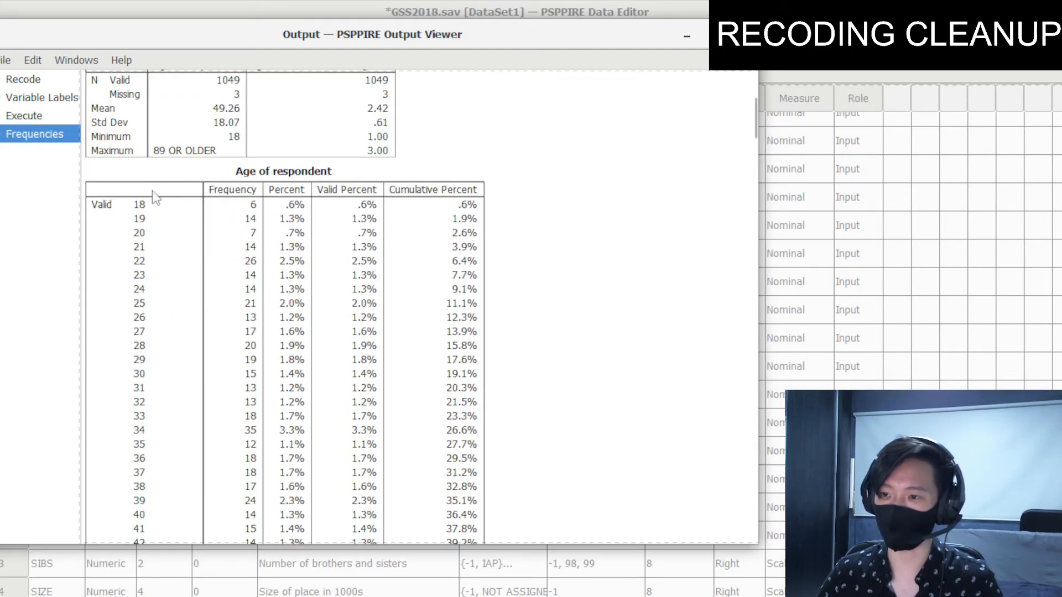
scroll(165, 256, "down", 20)
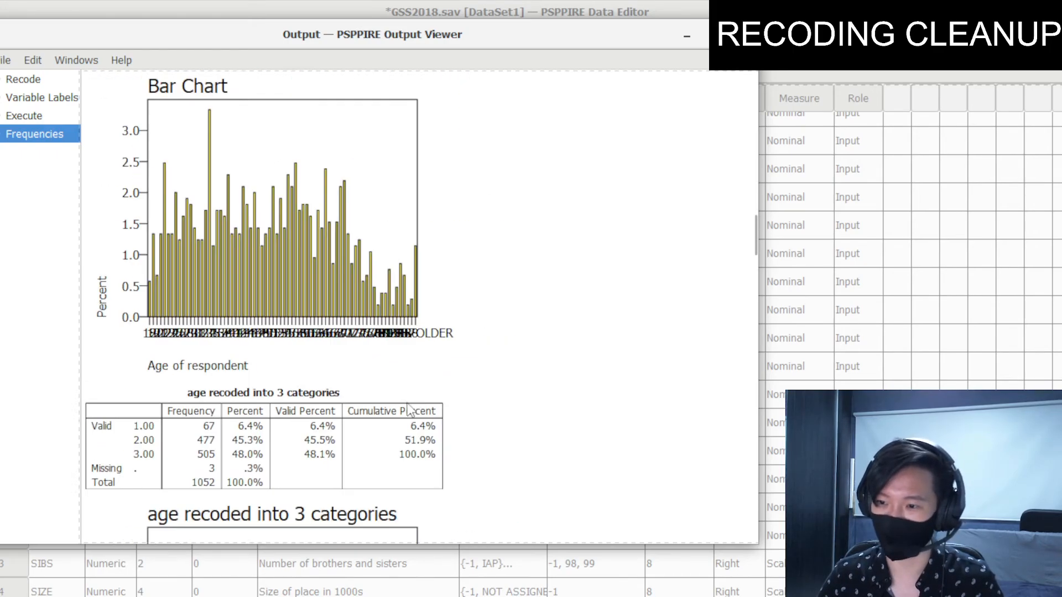
scroll(298, 387, "down", 15)
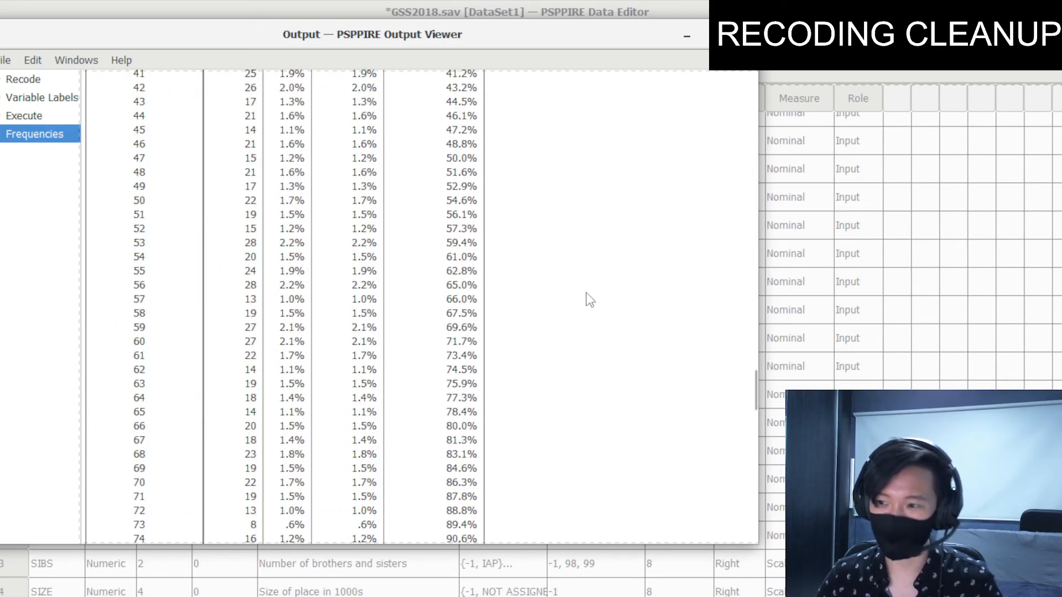
scroll(589, 299, "down", 5)
Find recode_age in the data editor's variable list and go to its definition row
key("alt+Tab")
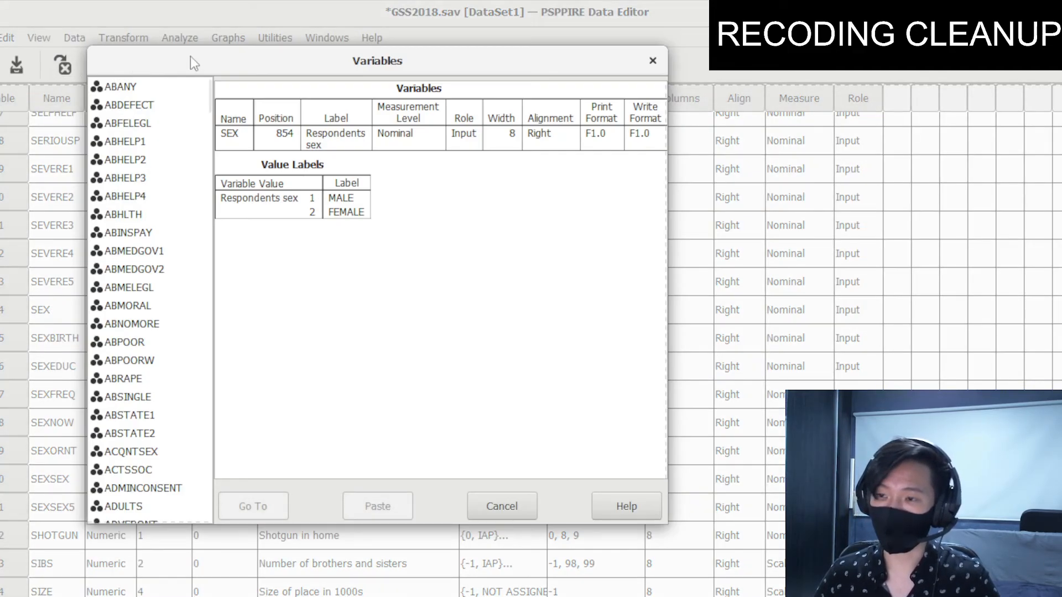
left_click_drag(254, 60, 232, 28)
left_click(130, 131)
type("recode_")
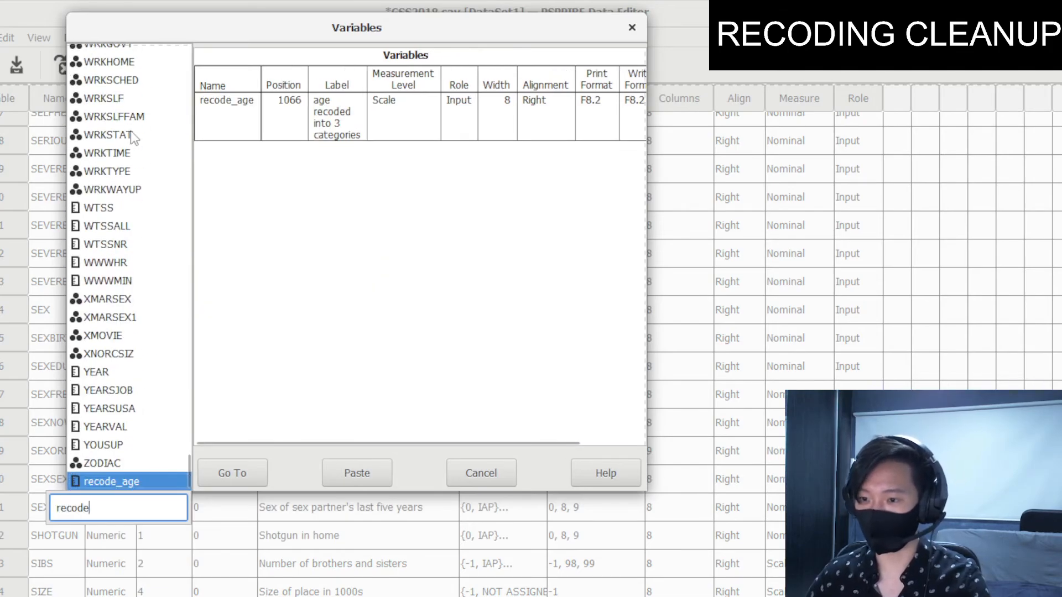
left_click(230, 474)
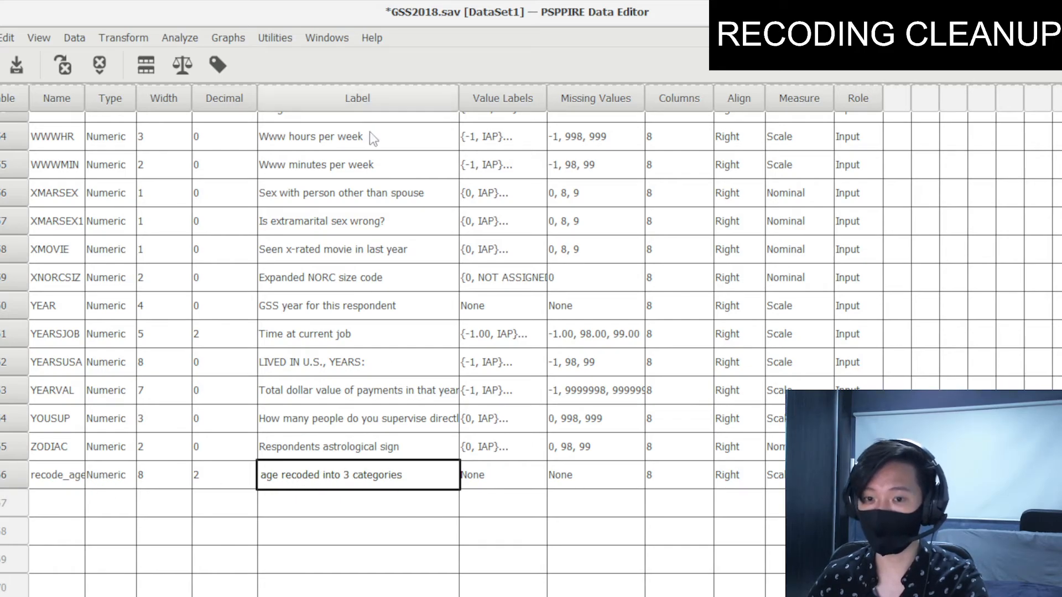
Set the number of decimals of recode_age to 0
left_click(218, 477)
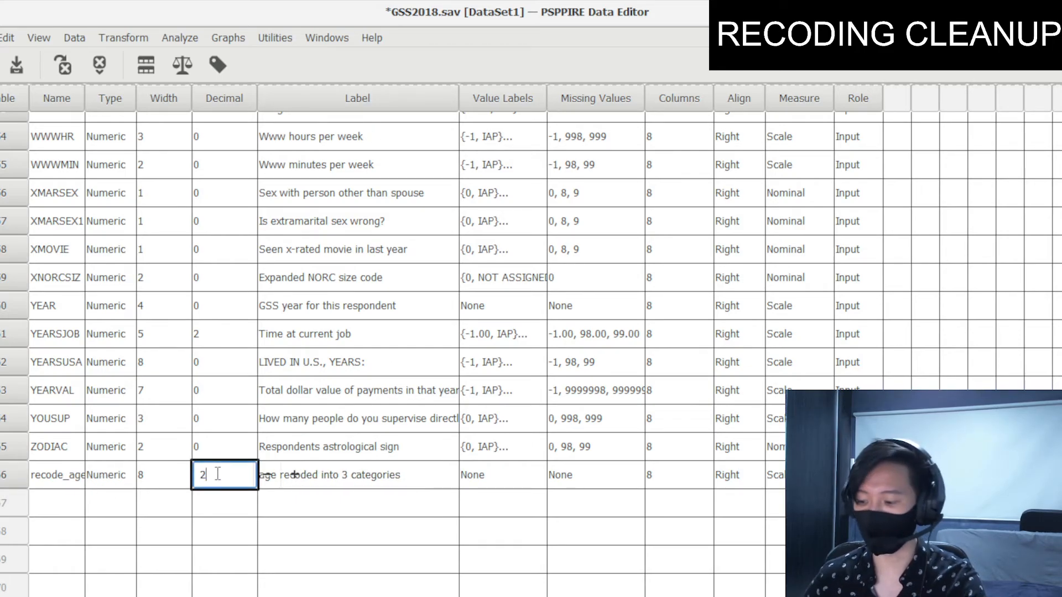
type("0")
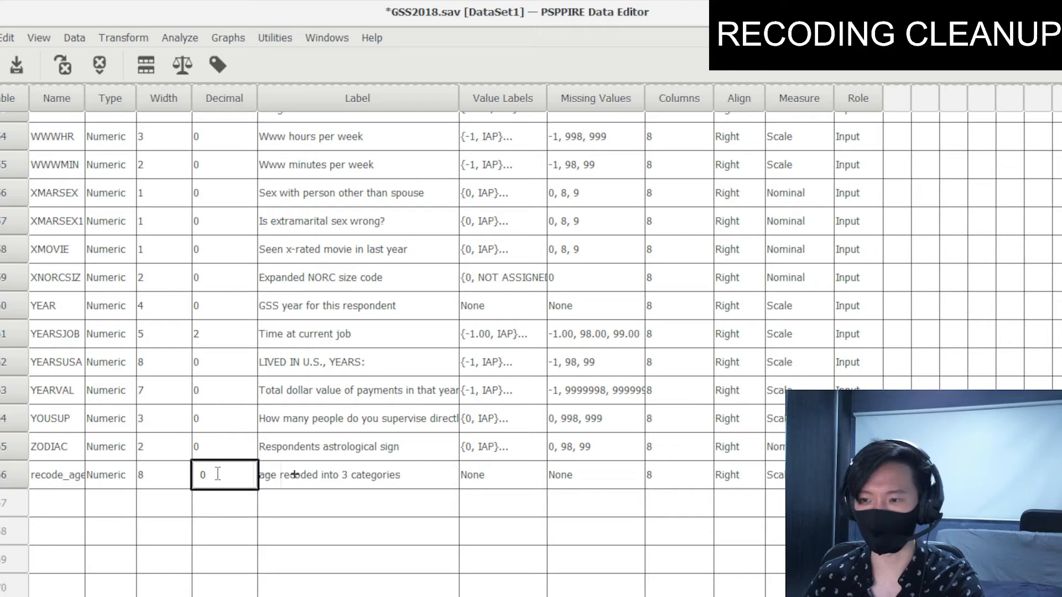
left_click(411, 485)
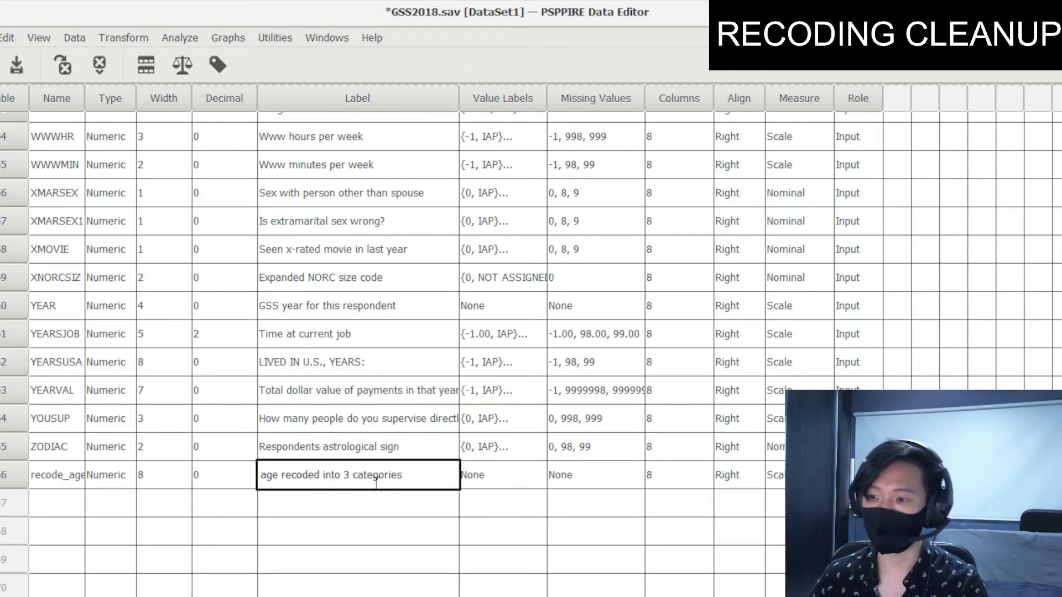
Try overwriting the label of recode_age, and re-enter it as "age recoded into 3 categories"
left_click_drag(415, 477, 241, 474)
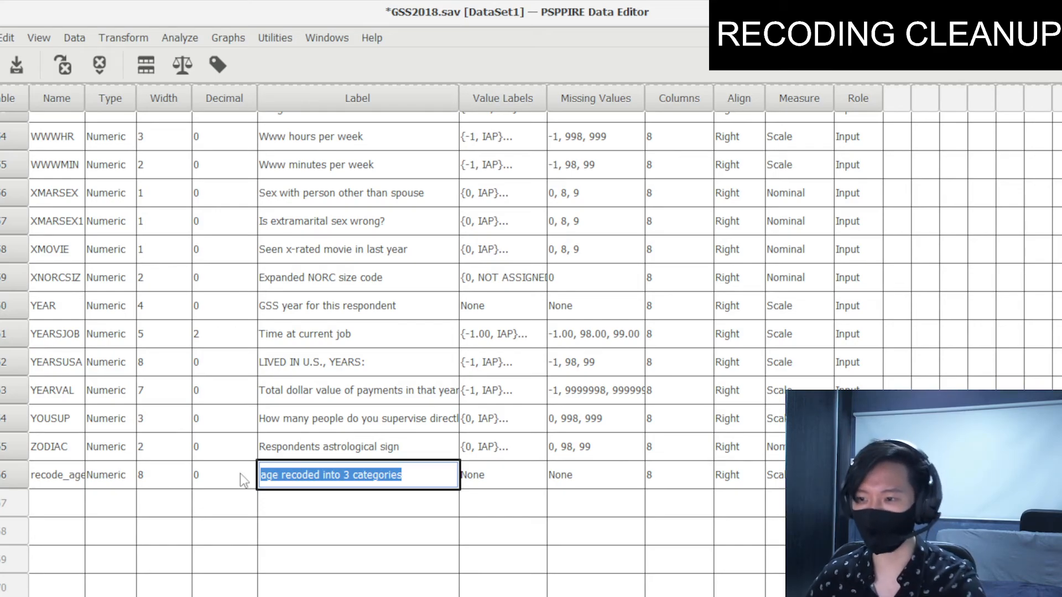
type("aierosaie")
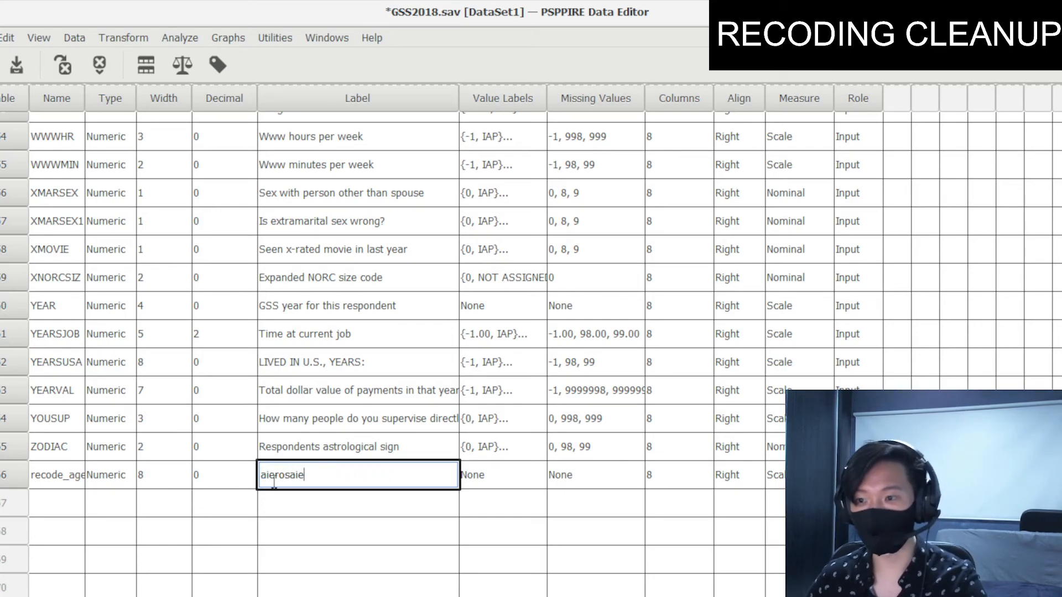
key("ctrl+z")
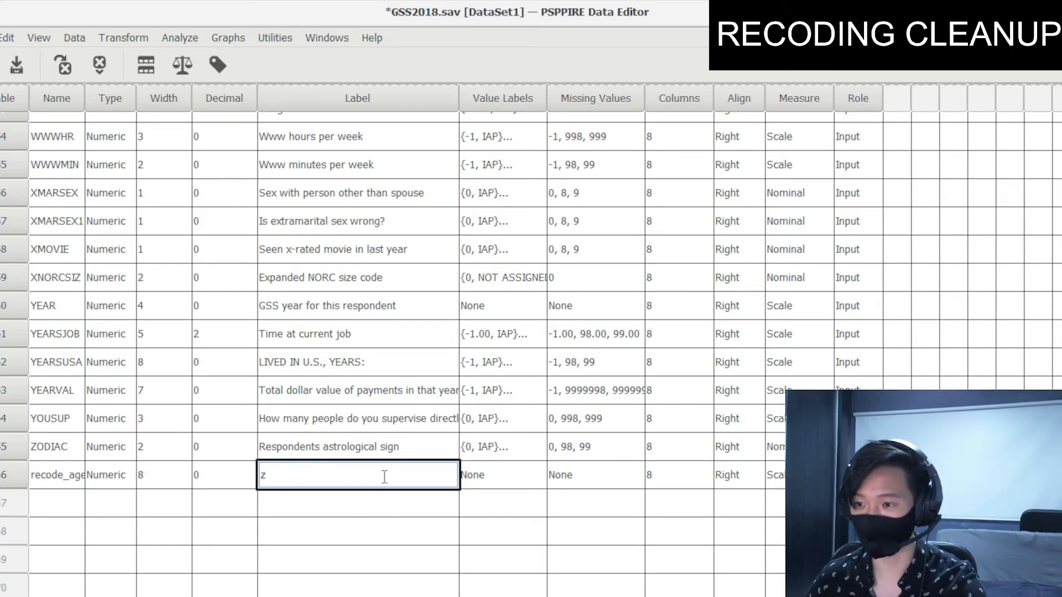
key("BackSpace")
type("age recoded into")
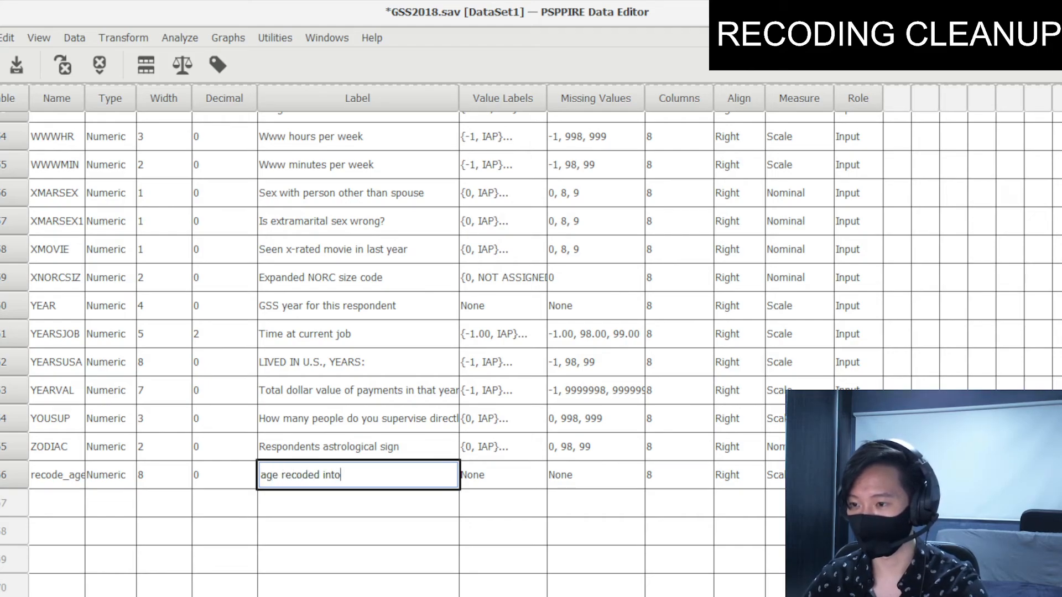
type(" 3 categorie")
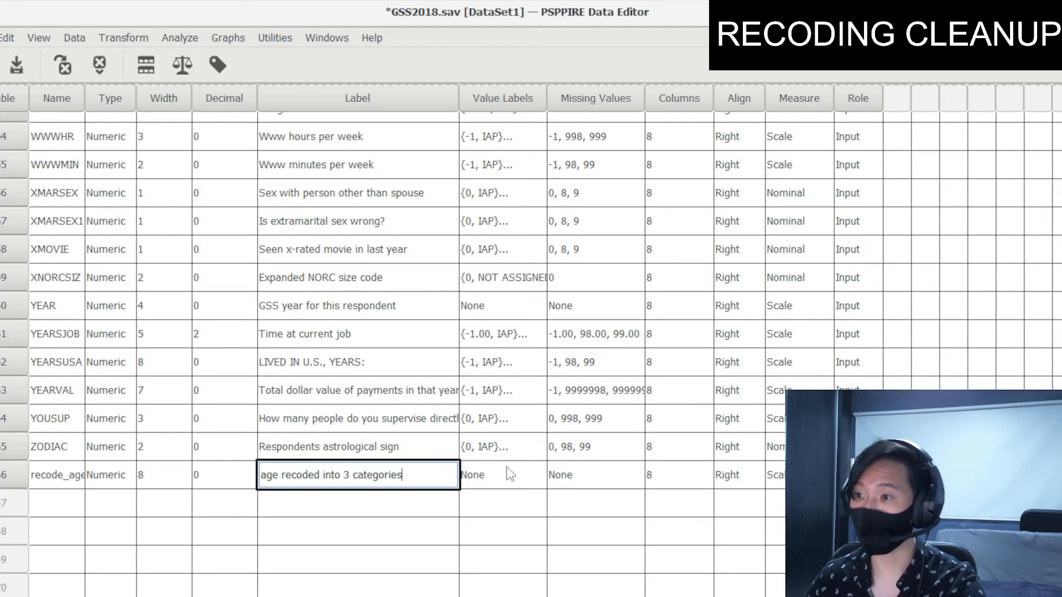
type("s")
Open the value labels of recode_age and add the label "youngest" for value 1
left_click(509, 475)
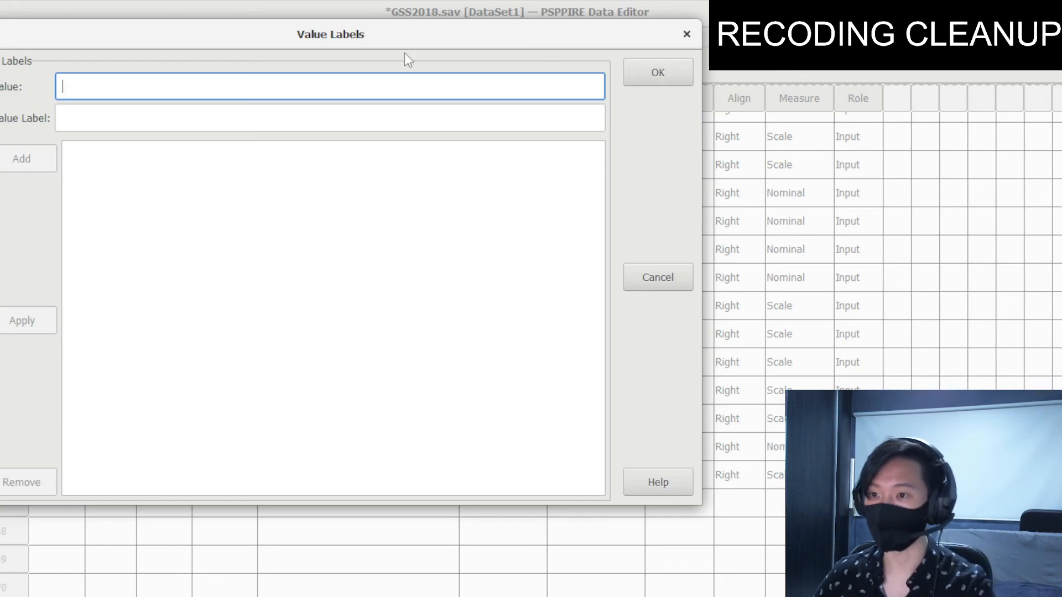
left_click_drag(405, 53, 448, 49)
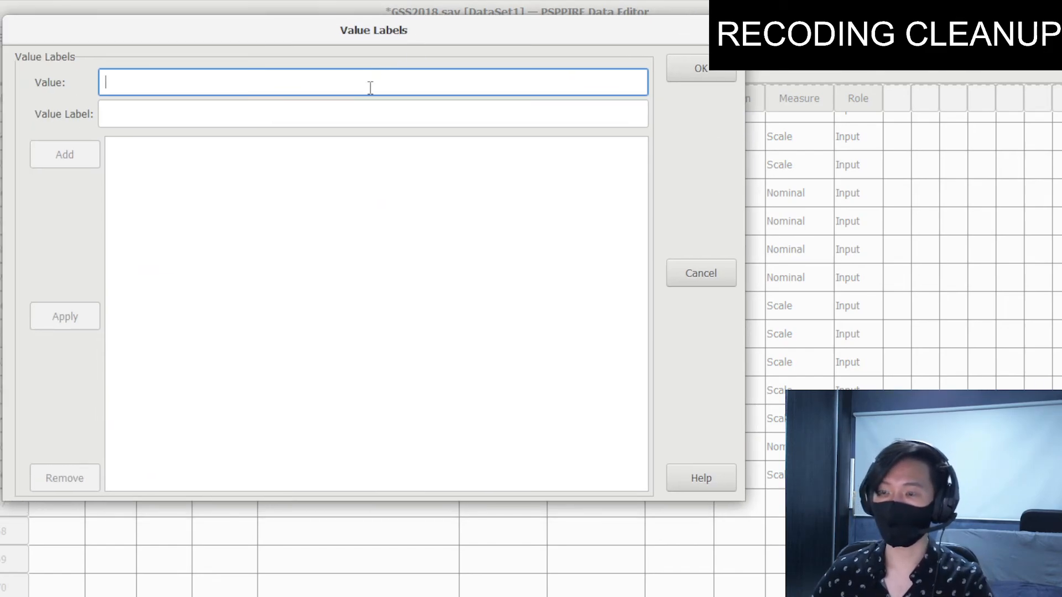
type("1")
left_click(336, 113)
type("younge")
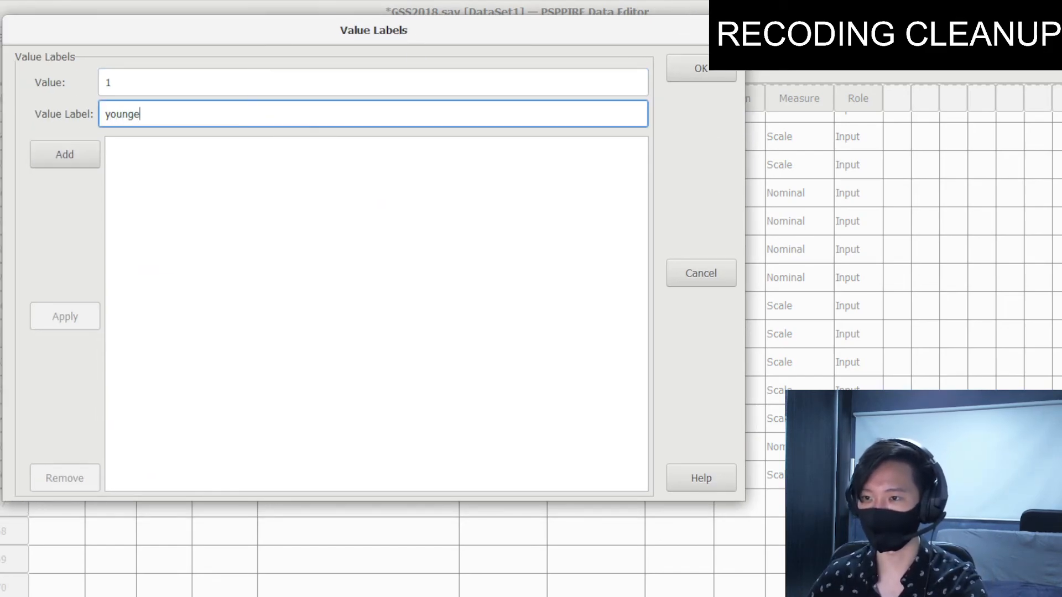
type("st")
left_click(87, 165)
Add the value label "middle aged" for value 2 of recode_age
left_click(213, 83)
type("2")
left_click(182, 108)
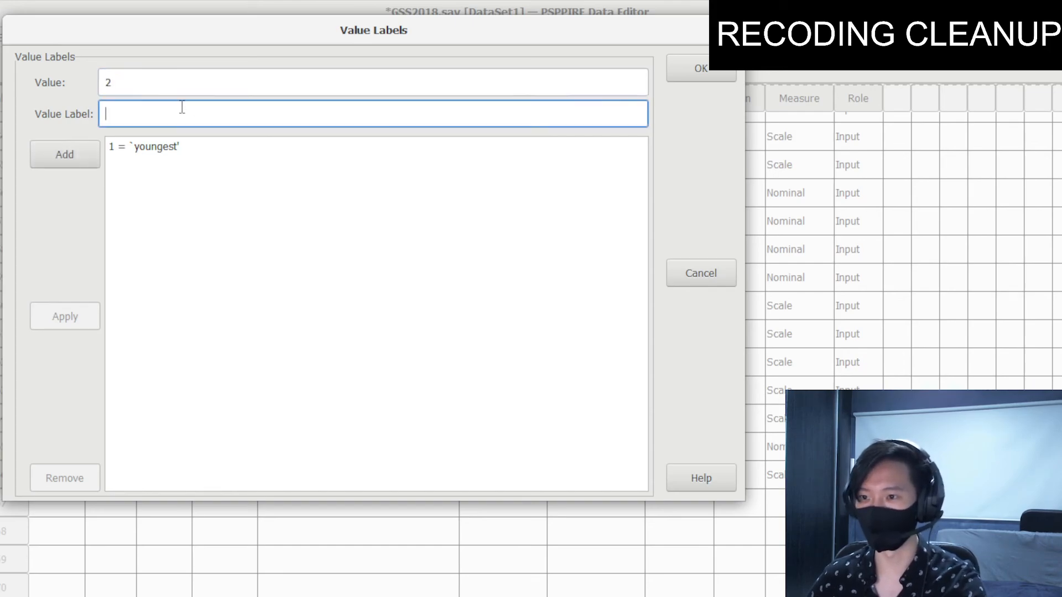
type("middle")
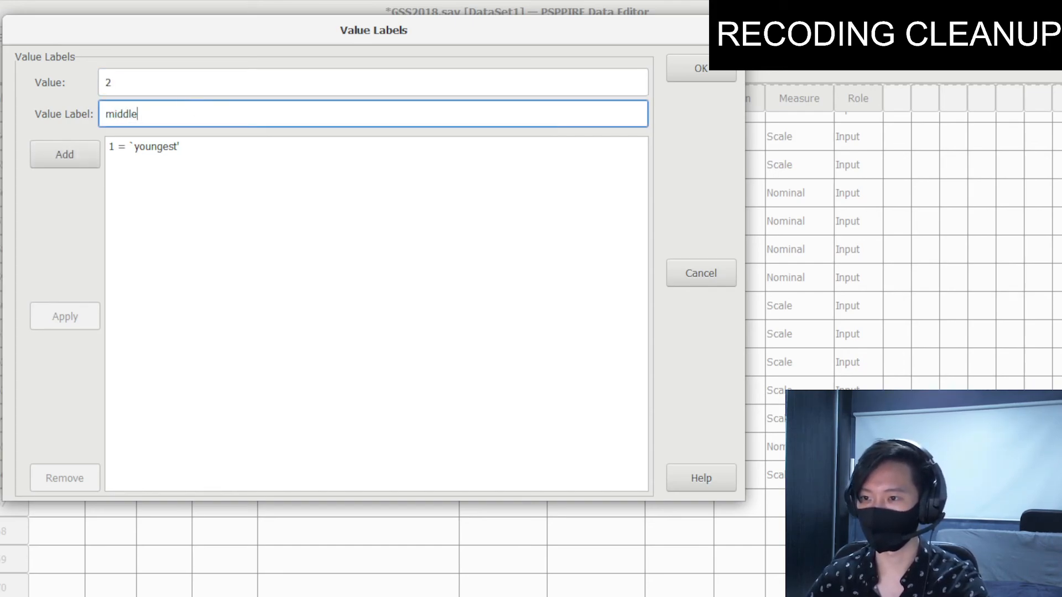
type(" aged")
left_click(88, 147)
Add the value label "oldest" for value 3 and accept the value labels of recode_age
left_click(156, 90)
type("3")
left_click(166, 119)
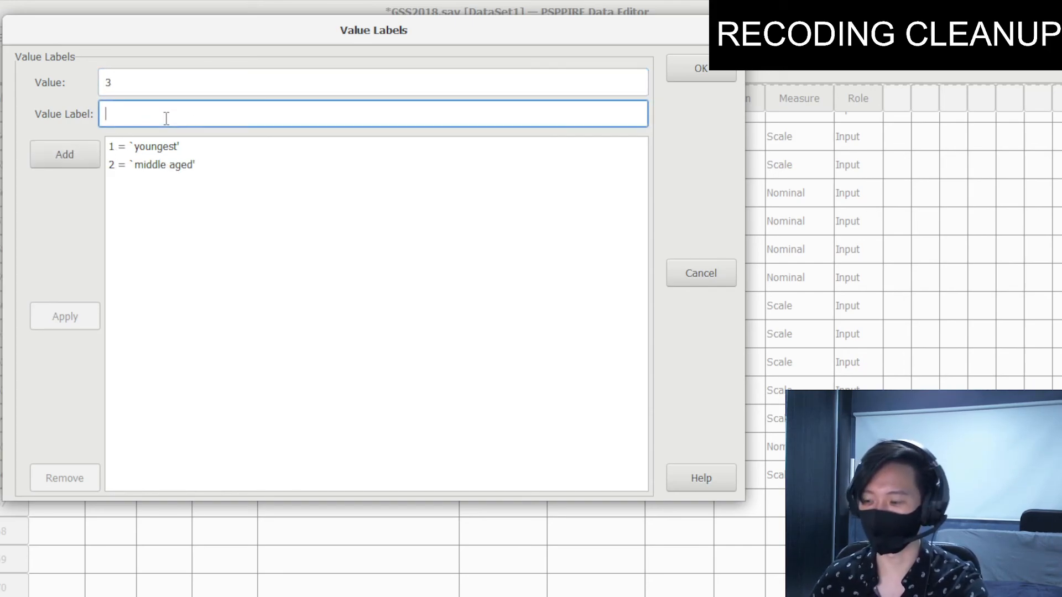
type("oldest")
left_click(82, 157)
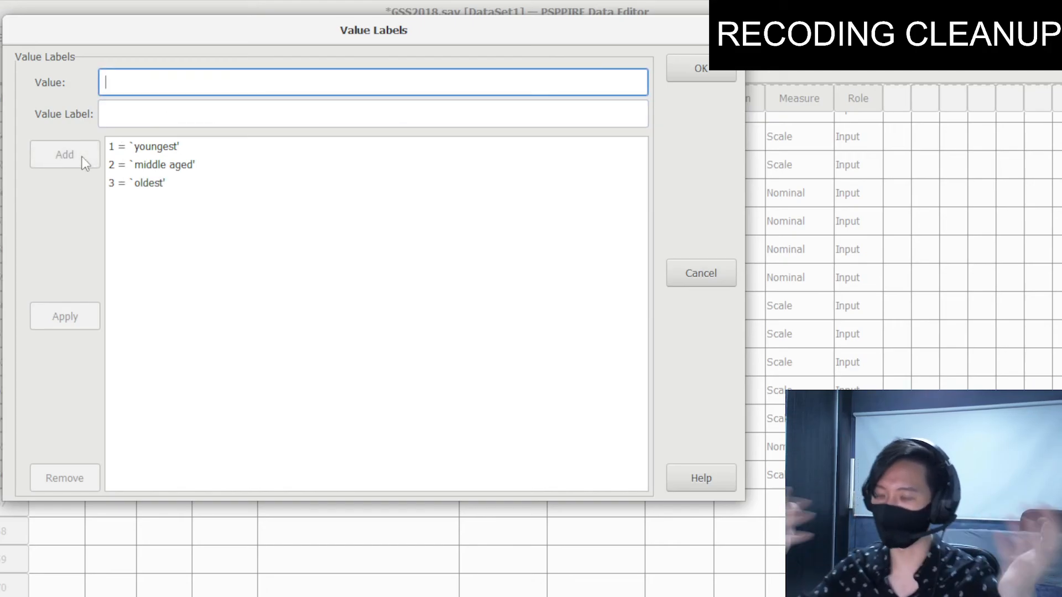
left_click(684, 69)
Start a Frequencies analysis and remove AGE so that only recode_age is analysed
left_click(174, 40)
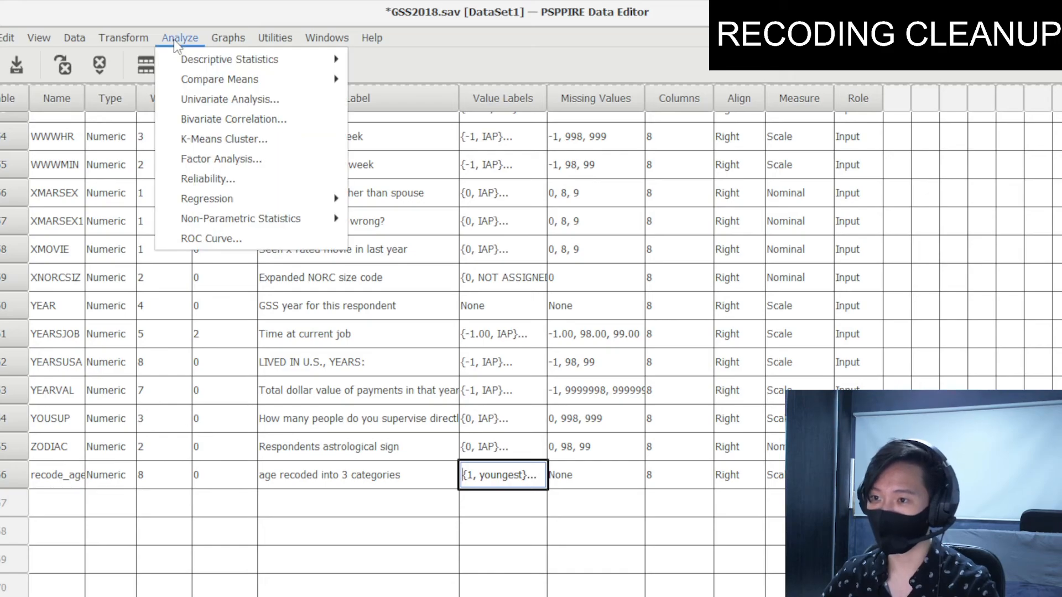
mouse_move(206, 55)
left_click(378, 61)
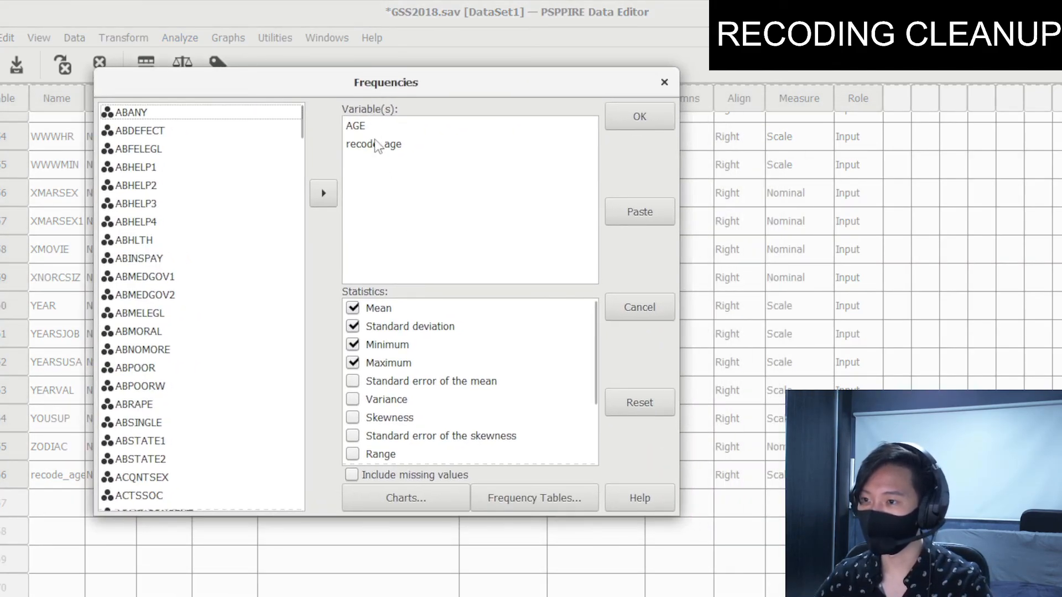
left_click(357, 127)
left_click(323, 193)
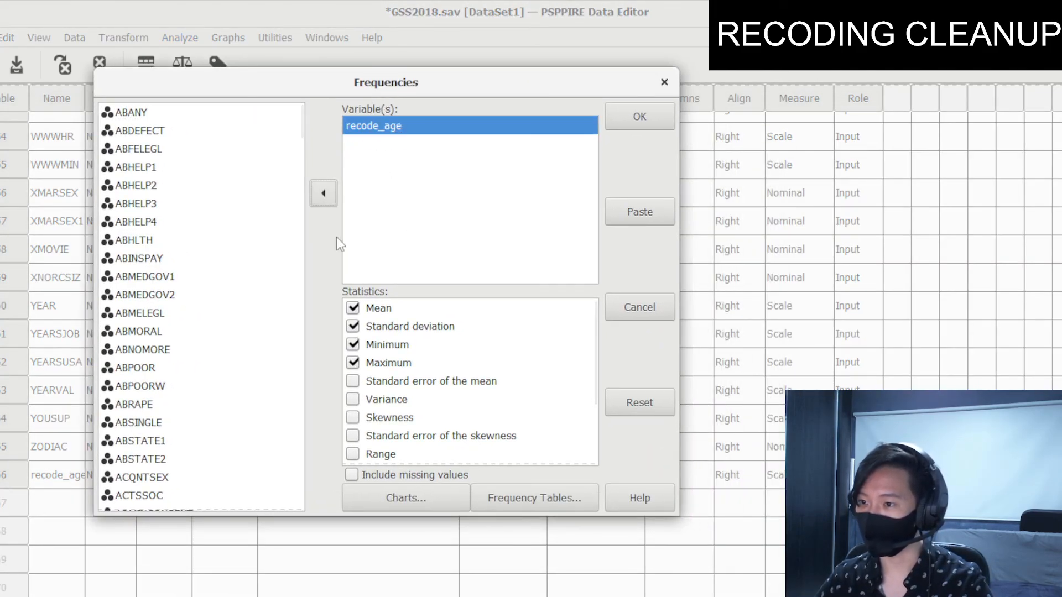
Turn off the bar charts and pie charts for the Frequencies analysis
left_click(406, 498)
left_click(141, 340)
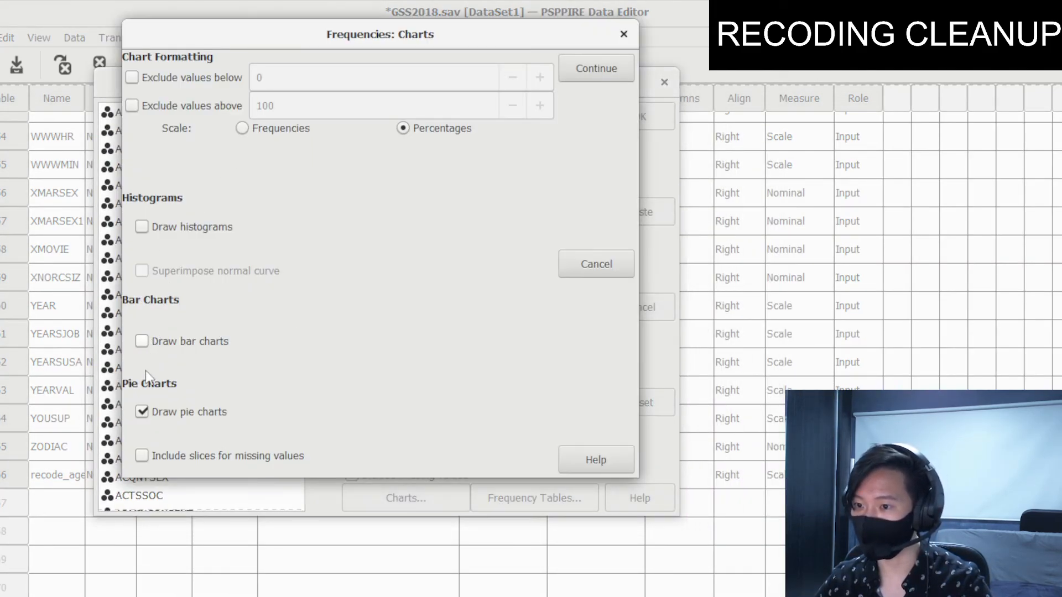
left_click(142, 411)
left_click(596, 68)
Run the Frequencies analysis on recode_age and review the labelled categories for both sexes
left_click(636, 116)
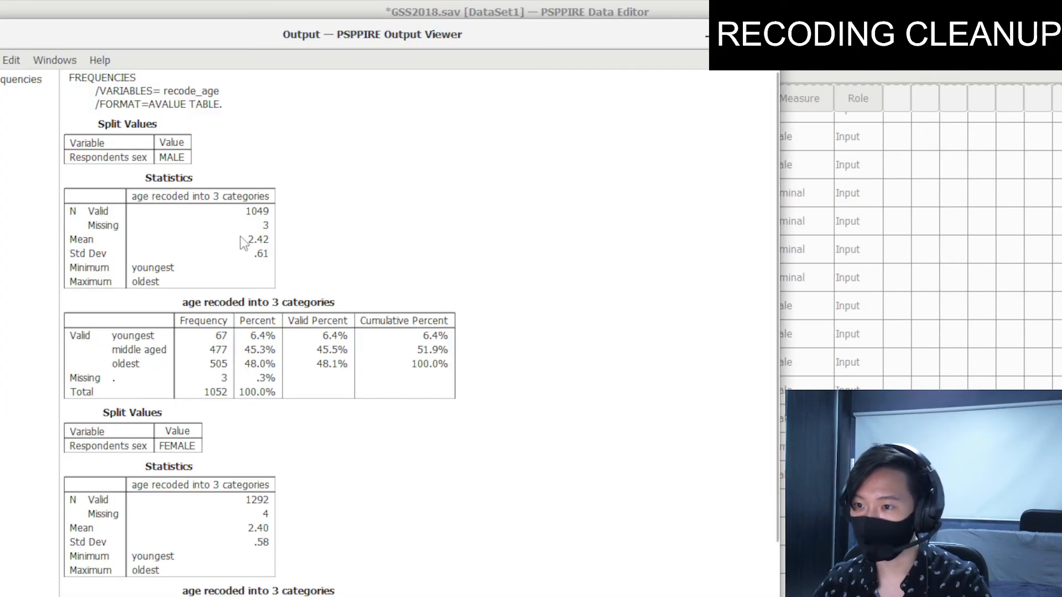
scroll(240, 237, "down", 1)
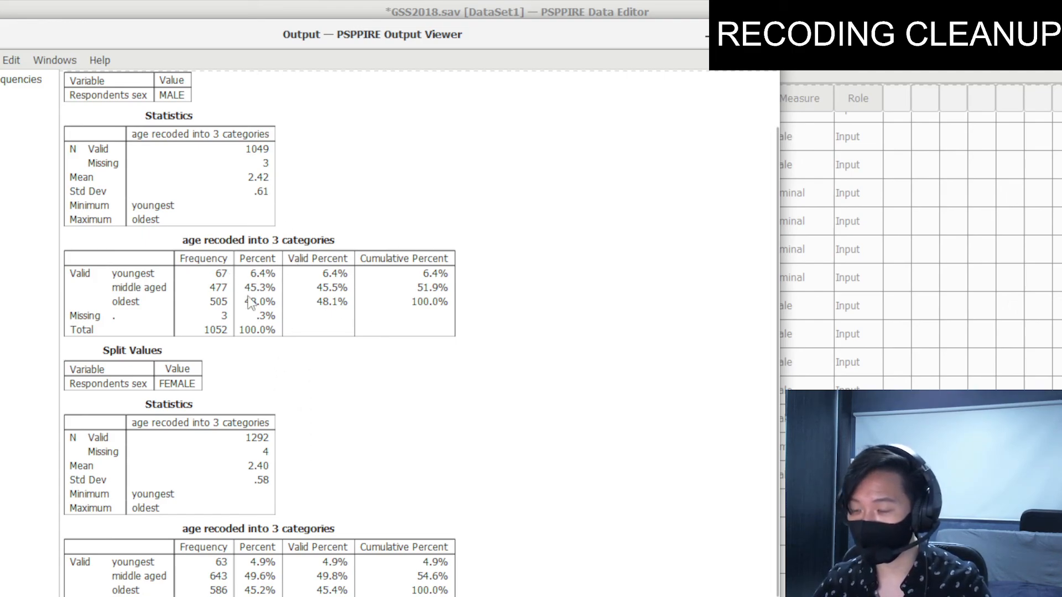
scroll(244, 296, "down", 1)
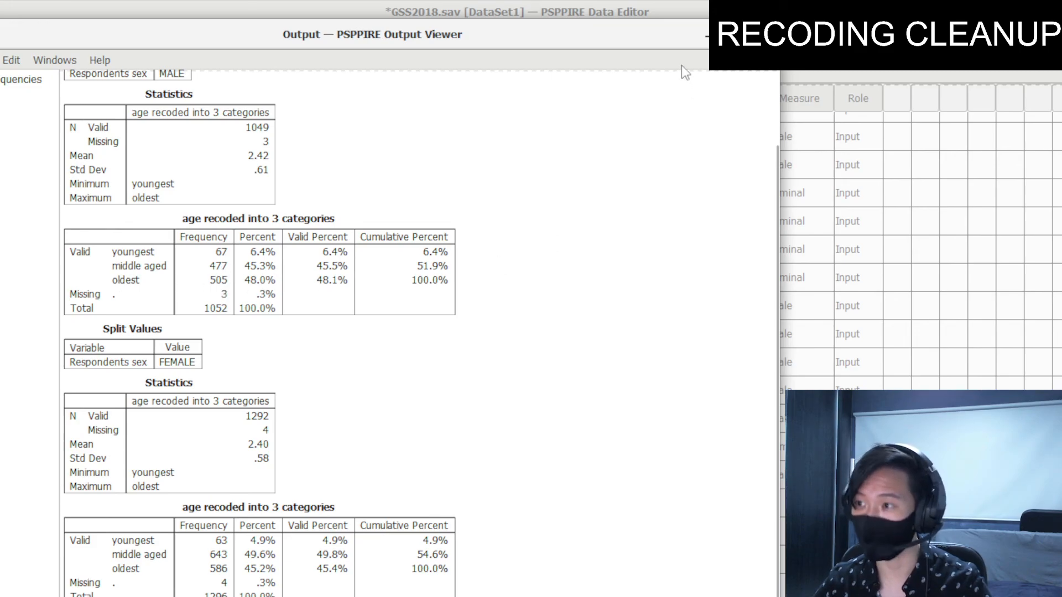
left_click(711, 36)
Check the value labels and the missing-value settings of recode_age without changing them
left_click(505, 486)
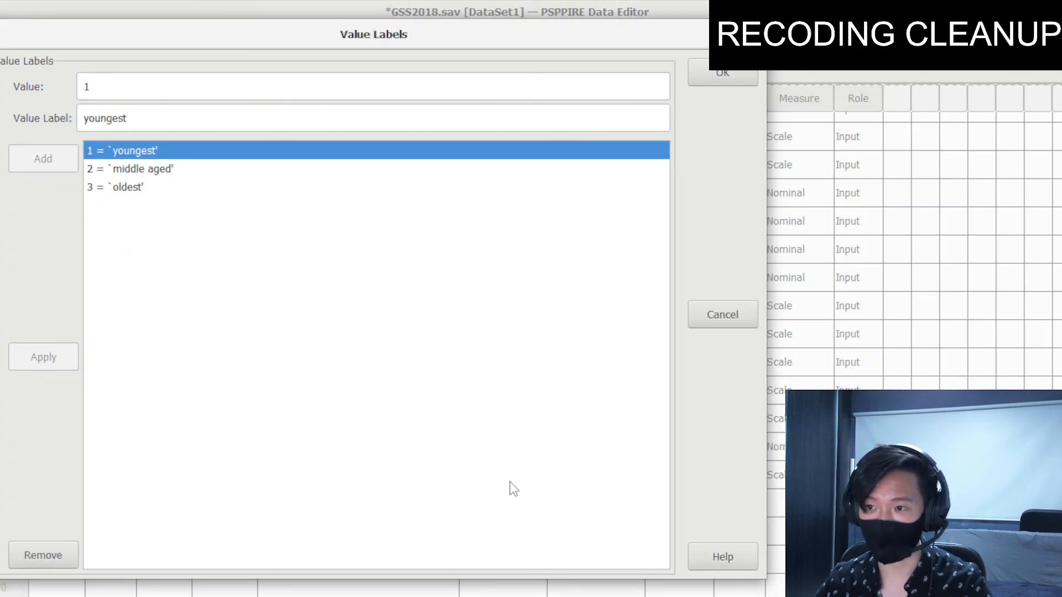
left_click(719, 71)
left_click(608, 474)
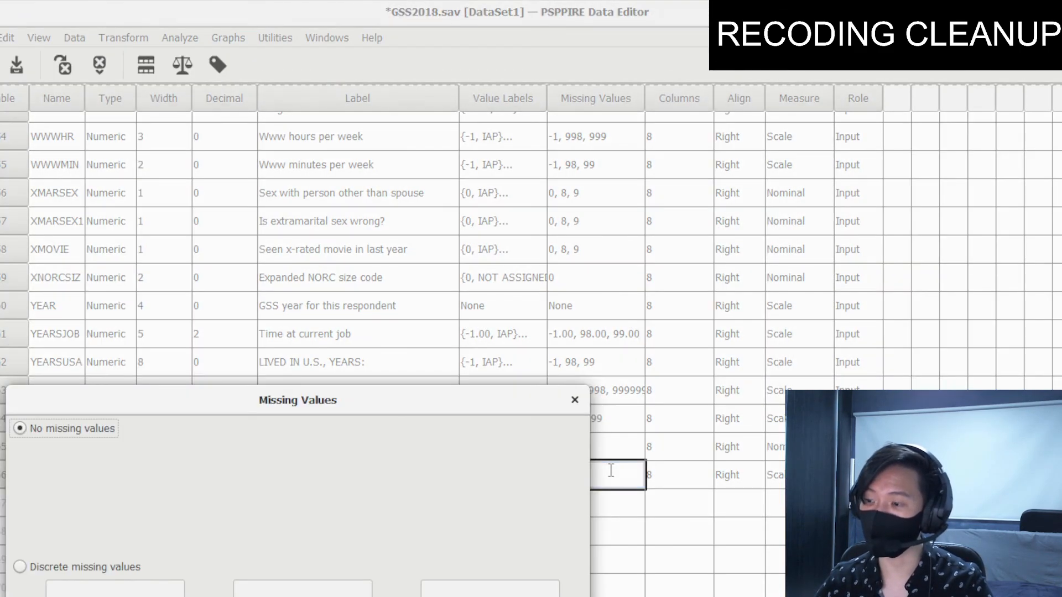
left_click_drag(275, 404, 419, 99)
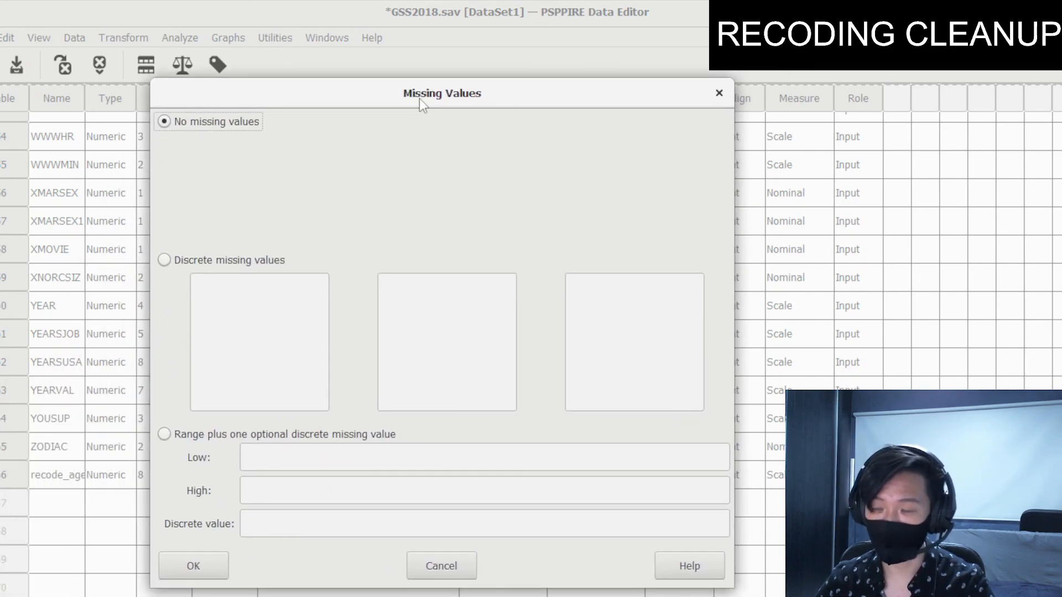
left_click(718, 93)
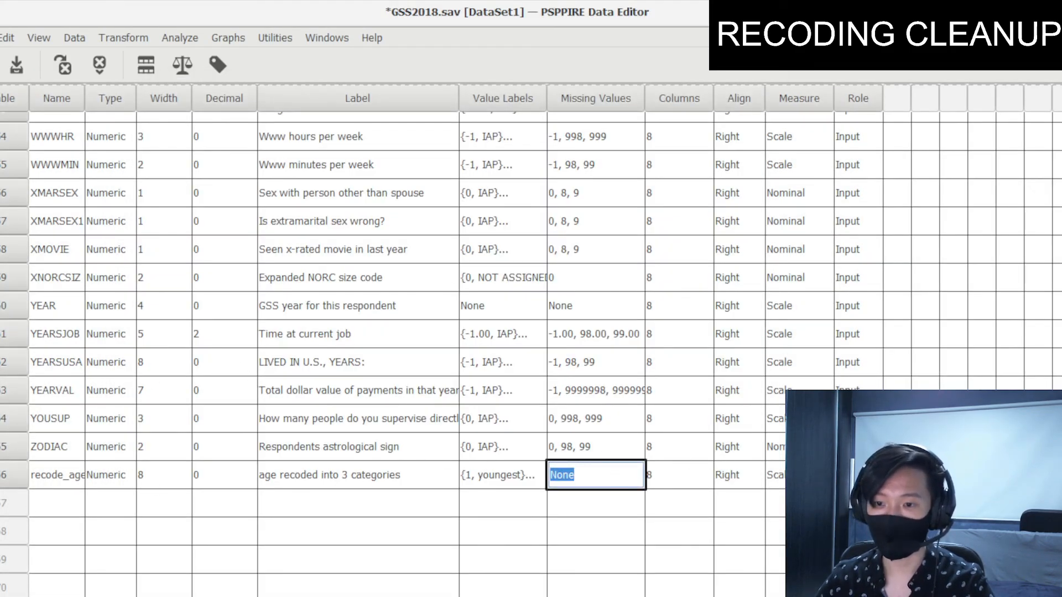